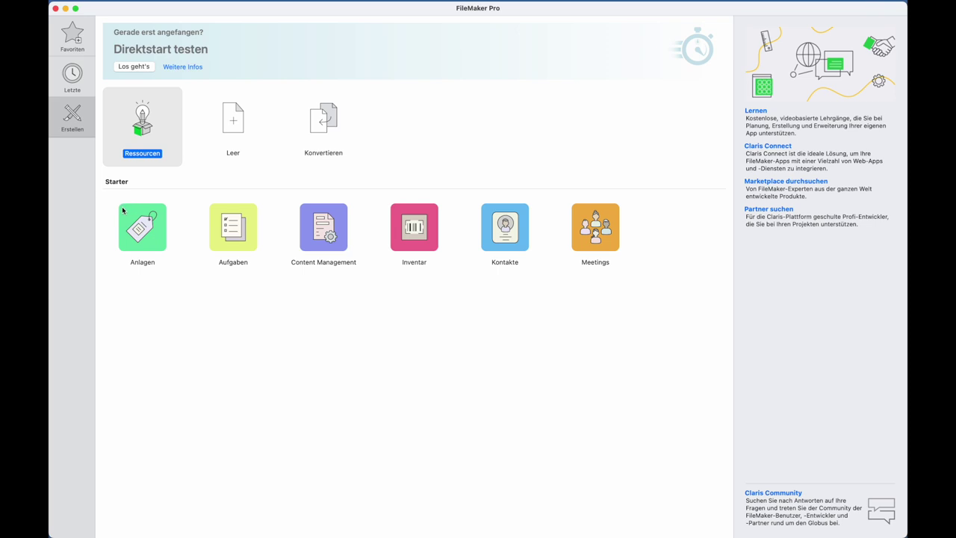
Create a new app from the blank Leer template.
{"action": "left_click", "coordinate": [228, 110]}
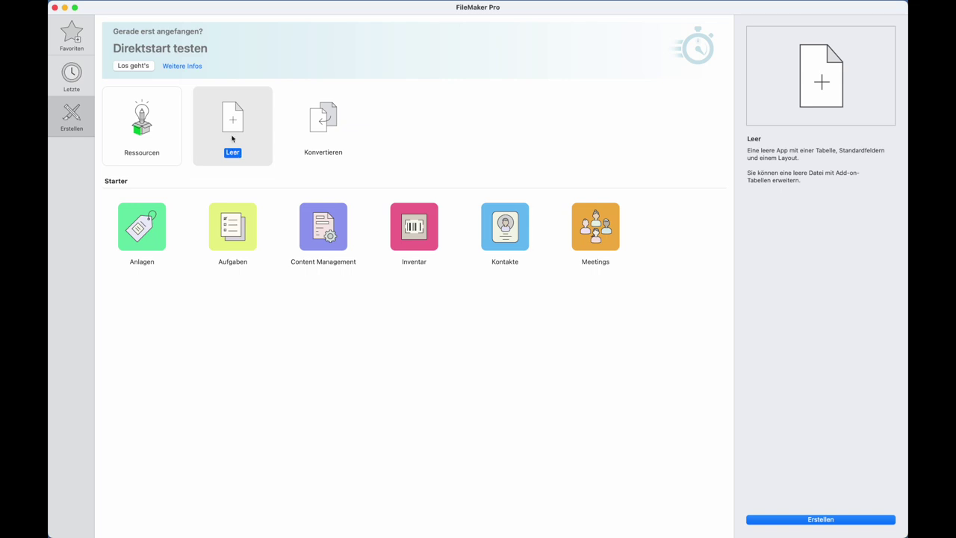
{"action": "double_click", "coordinate": [236, 125]}
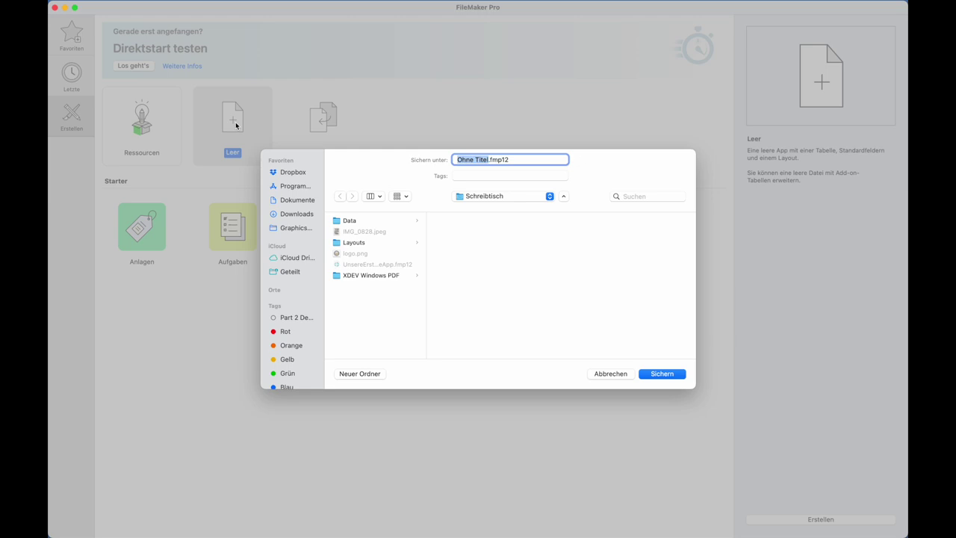
Save the new file as ZumGlücklichenÄffchen.fmp12.
{"action": "type", "text": "ZumGlücklichenÄffche"}
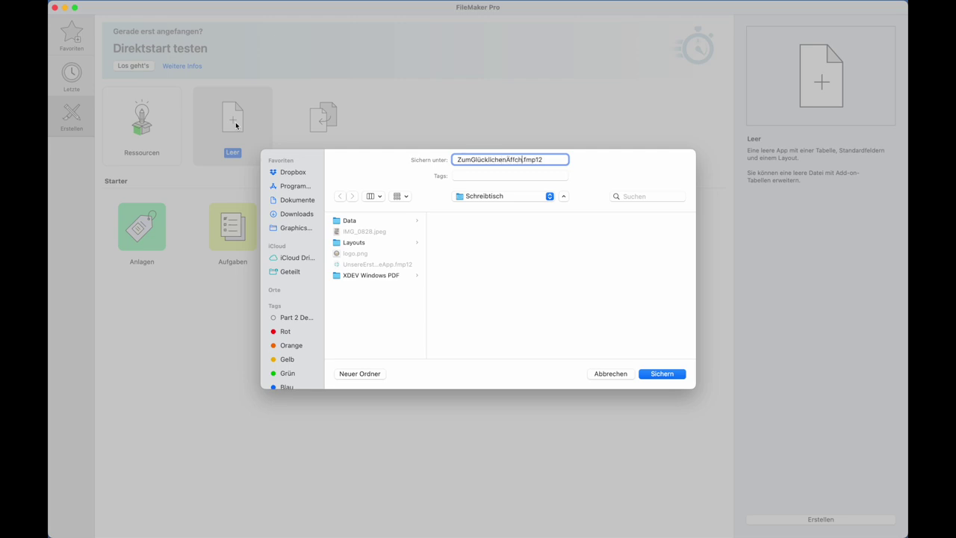
{"action": "type", "text": "n"}
{"action": "left_click", "coordinate": [660, 374]}
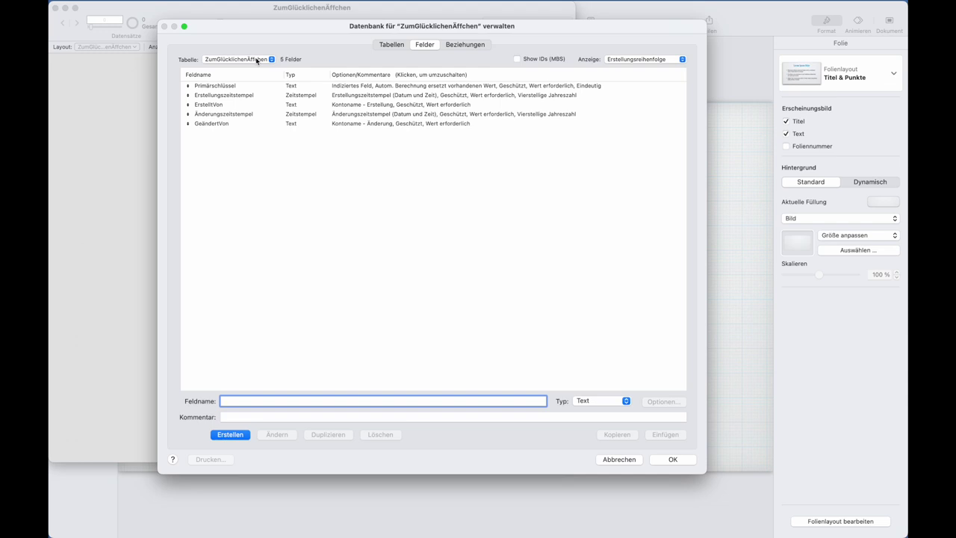
In Tabellen, replace the table name ZumGlücklichenÄffchen with Kunden.
{"action": "left_click", "coordinate": [396, 47]}
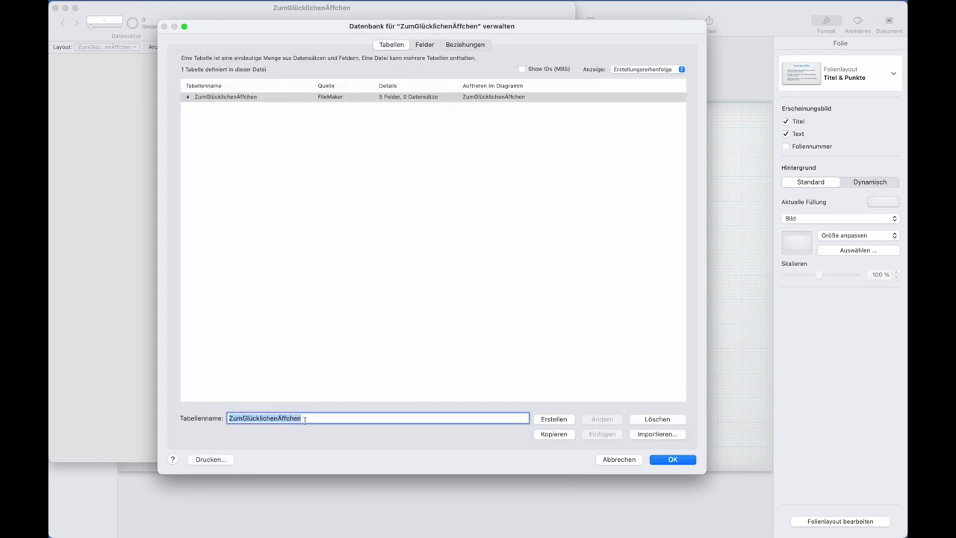
{"action": "left_click", "coordinate": [305, 417]}
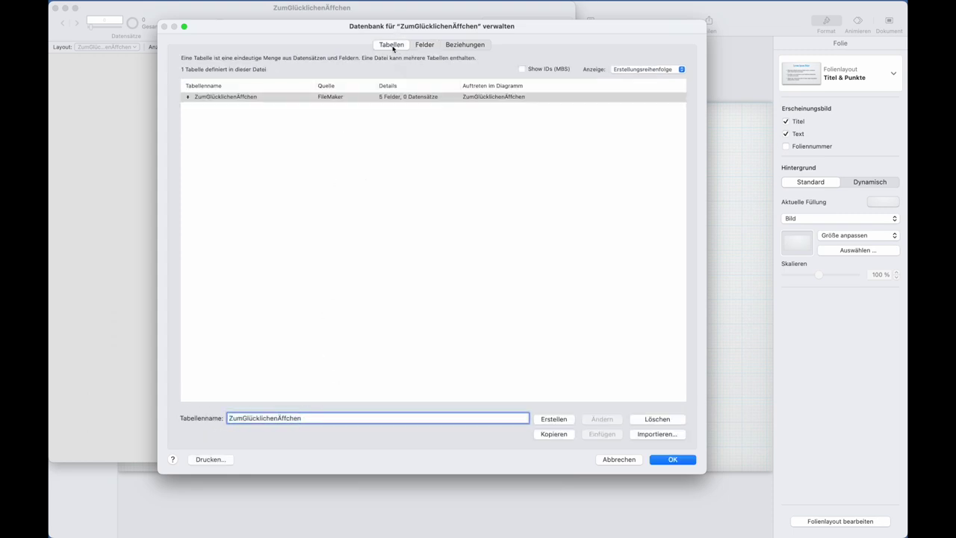
{"action": "left_click_drag", "start_coordinate": [319, 418], "coordinate": [195, 393]}
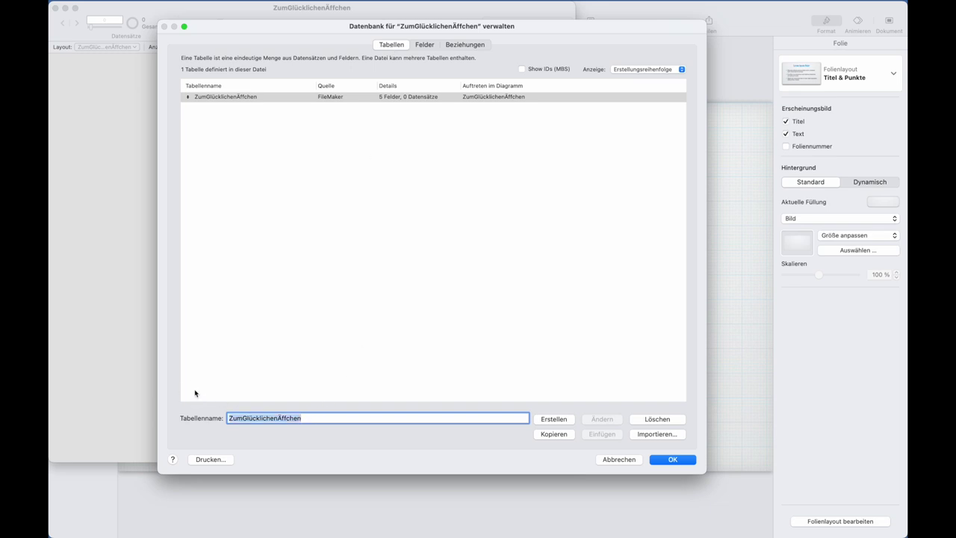
{"action": "type", "text": "Kunden"}
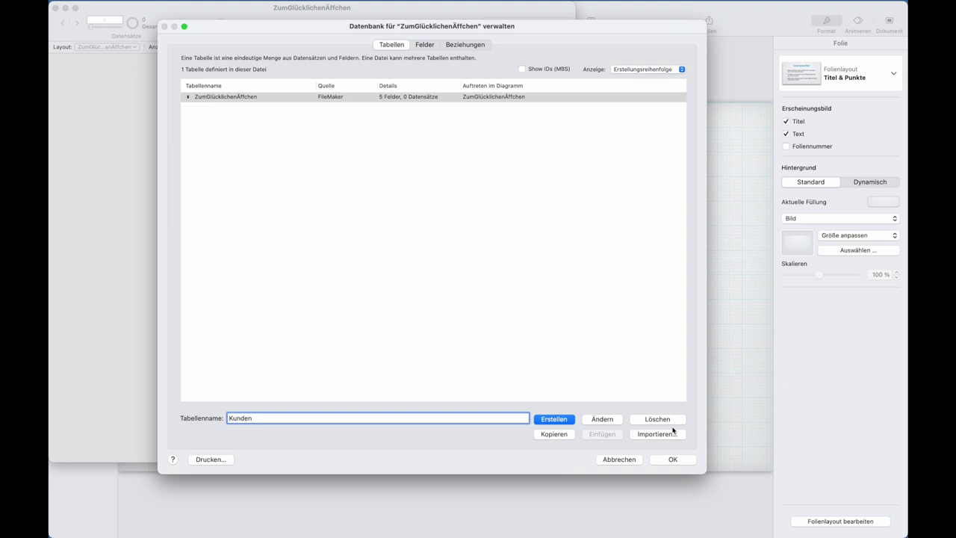
{"action": "left_click", "coordinate": [602, 418]}
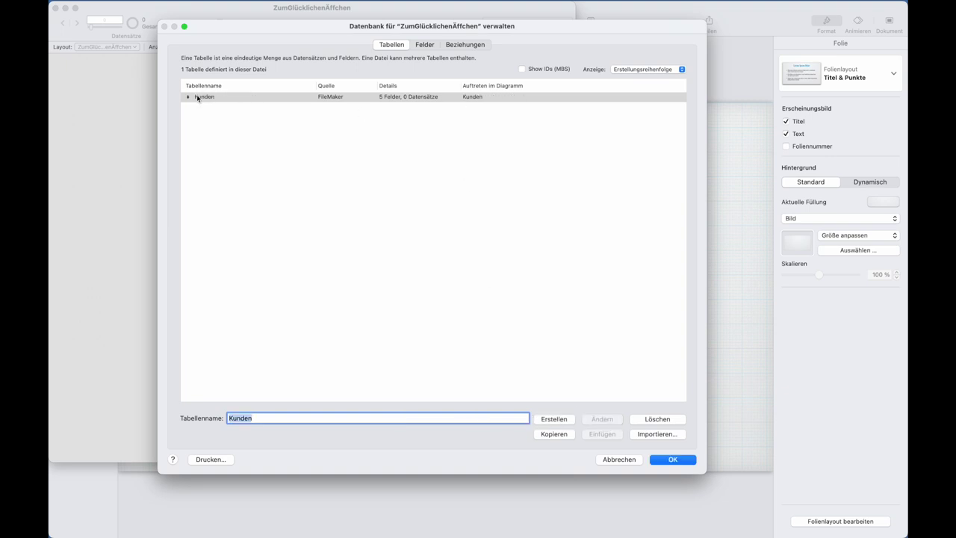
Show the Felder list with the Kunden table's five default fields.
{"action": "left_click", "coordinate": [426, 45]}
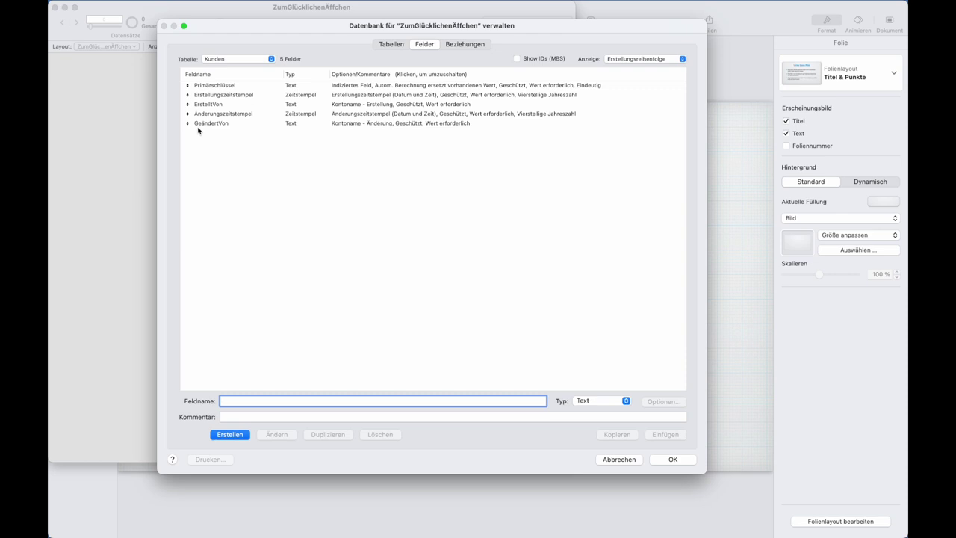
Create Text fields Vornamen and Nachnamen, then select the Vornamen row.
{"action": "type", "text": "Ku"}
{"action": "key", "text": "BackSpace"}
{"action": "key", "text": "BackSpace"}
{"action": "type", "text": "Vornamen"}
{"action": "left_click", "coordinate": [239, 439]}
{"action": "type", "text": "Na"}
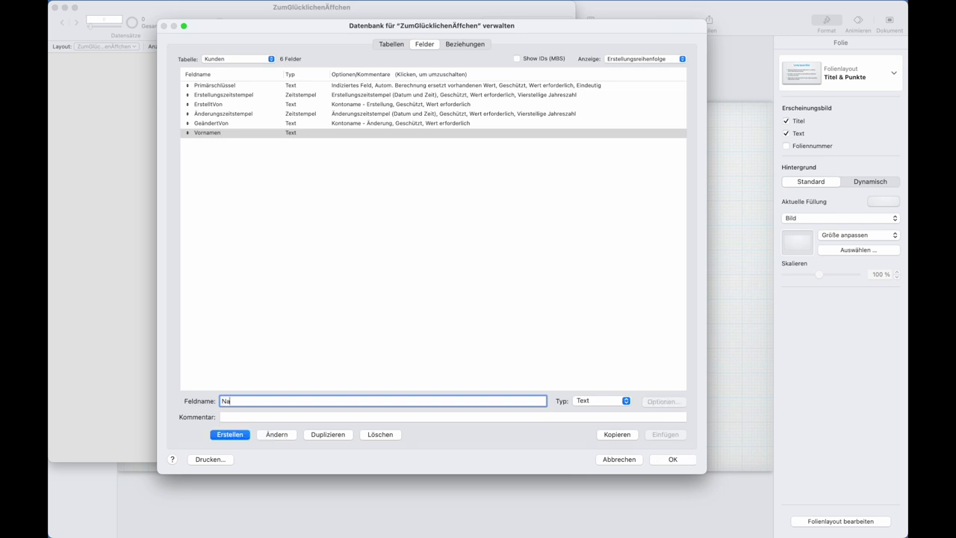
{"action": "type", "text": "chnamen"}
{"action": "left_click", "coordinate": [238, 438]}
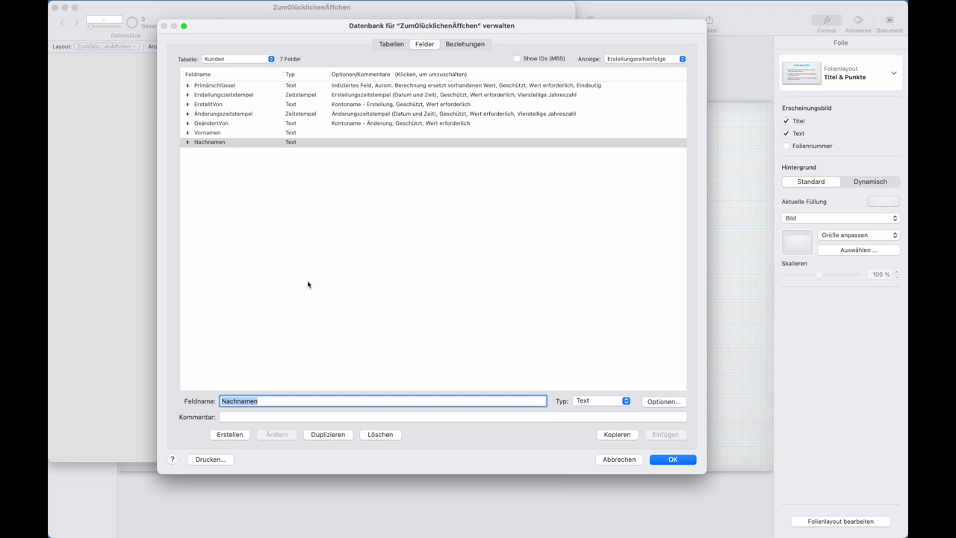
{"action": "left_click", "coordinate": [215, 134]}
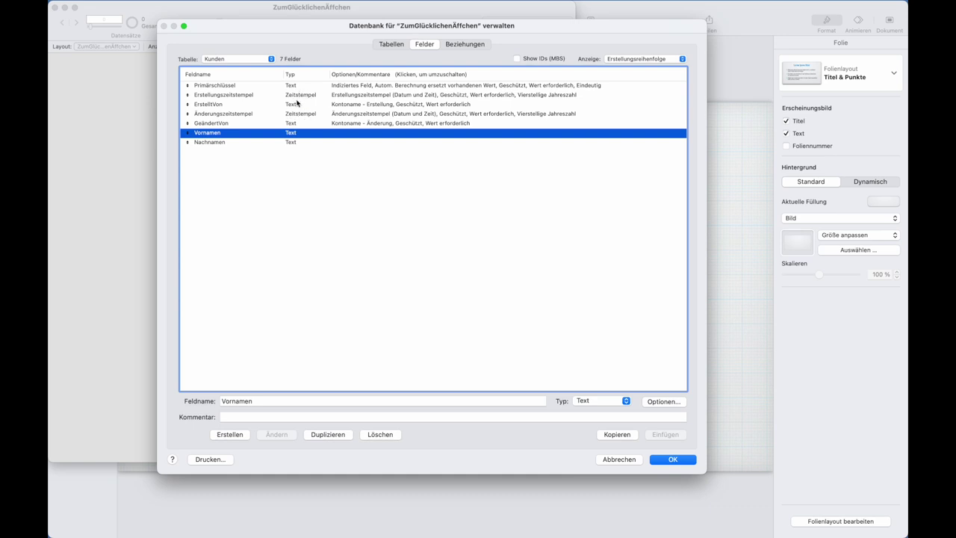
Define Geburtsdatum as a new Datum-type field in Kunden.
{"action": "left_click", "coordinate": [595, 402]}
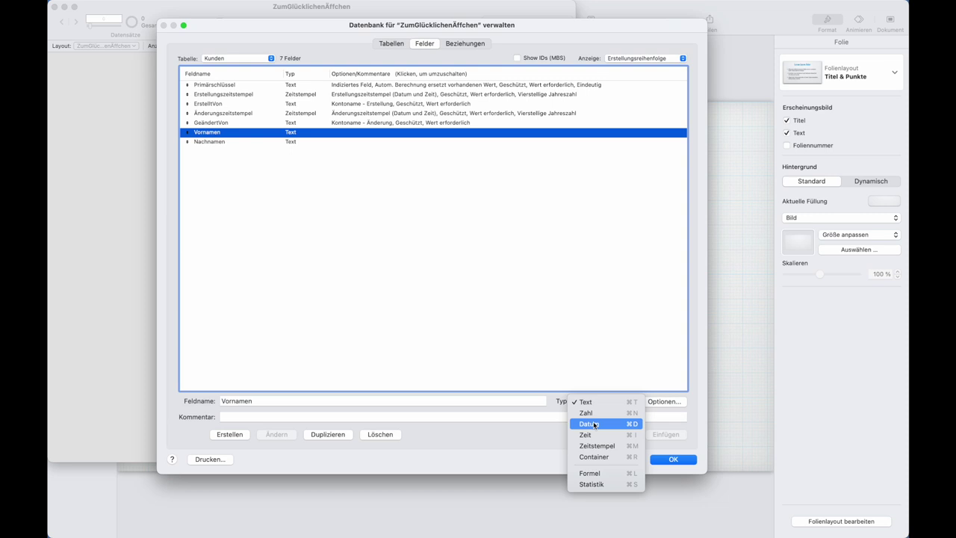
{"action": "left_click", "coordinate": [593, 424]}
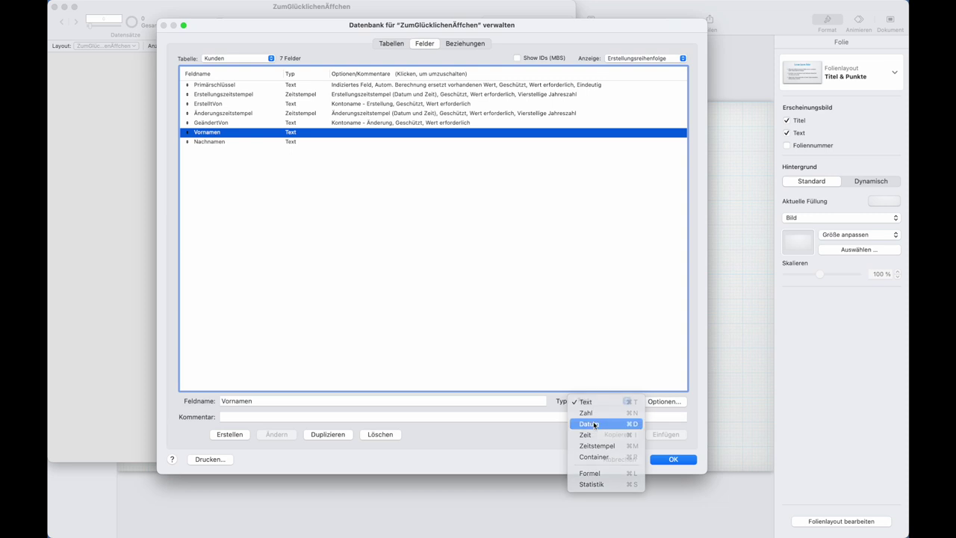
{"action": "left_click", "coordinate": [426, 400]}
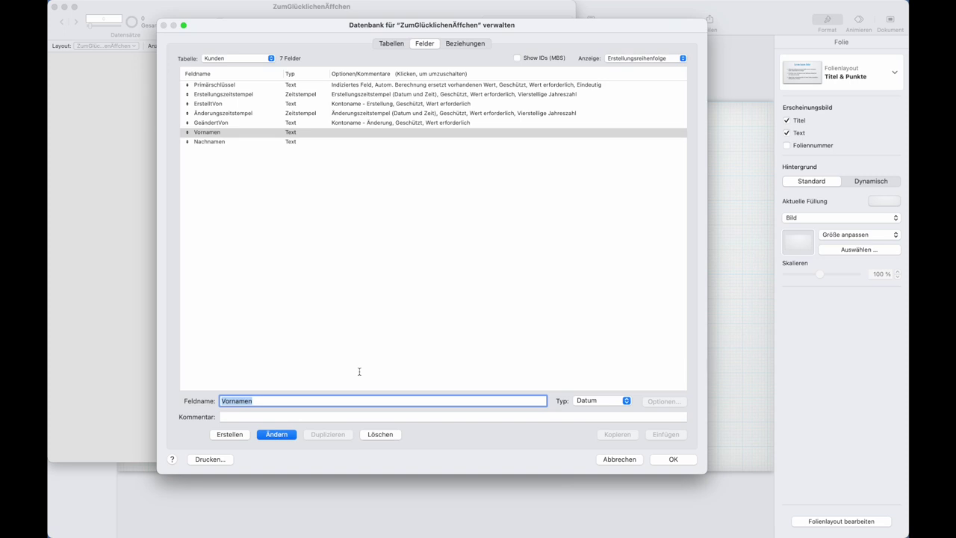
{"action": "type", "text": "Geburtsdatum"}
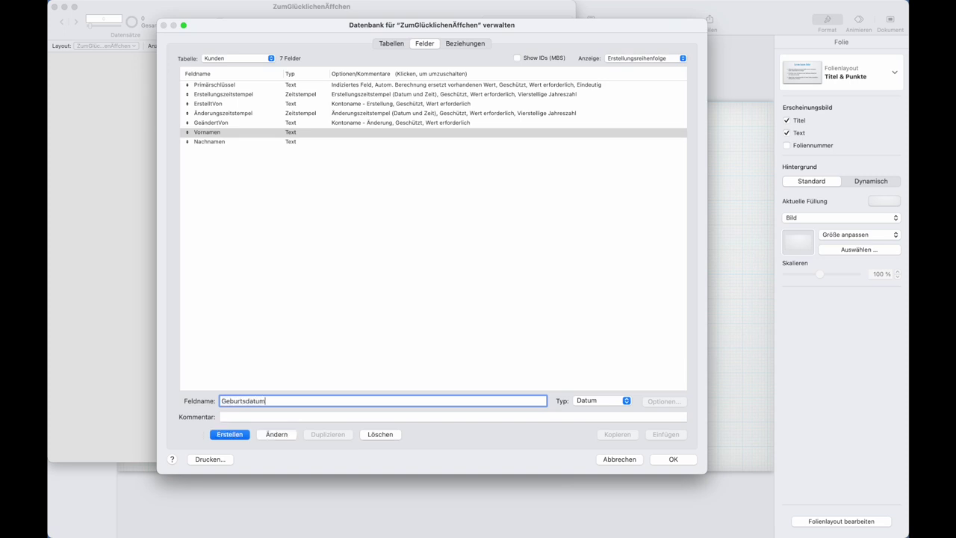
{"action": "left_click", "coordinate": [229, 434]}
Define Kundenfoto as a new Container-type field in Kunden.
{"action": "left_click", "coordinate": [614, 397]}
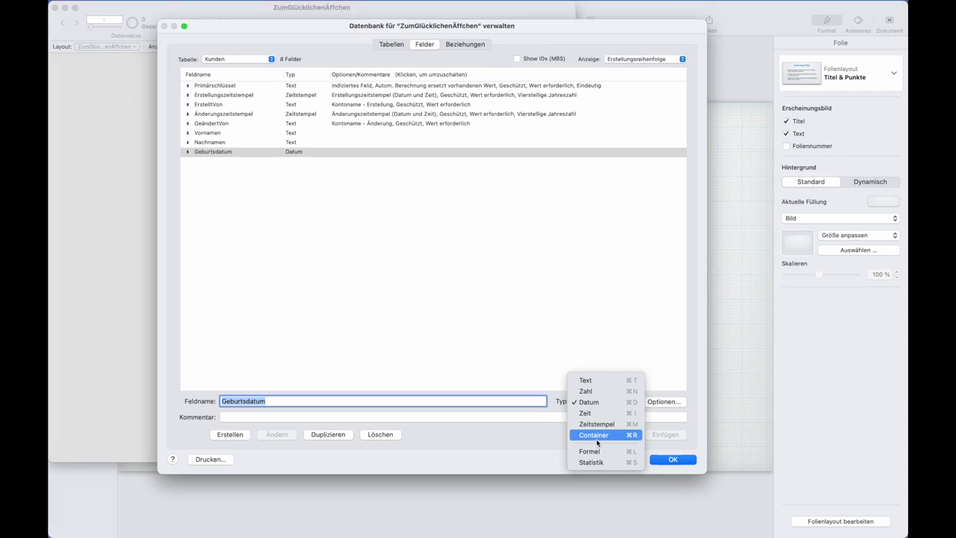
{"action": "left_click", "coordinate": [597, 436]}
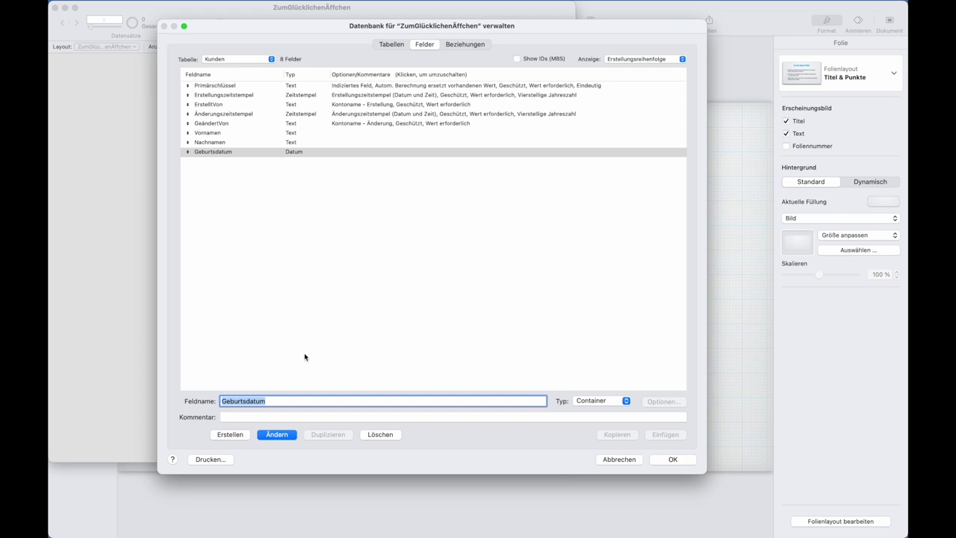
{"action": "type", "text": "Kund"}
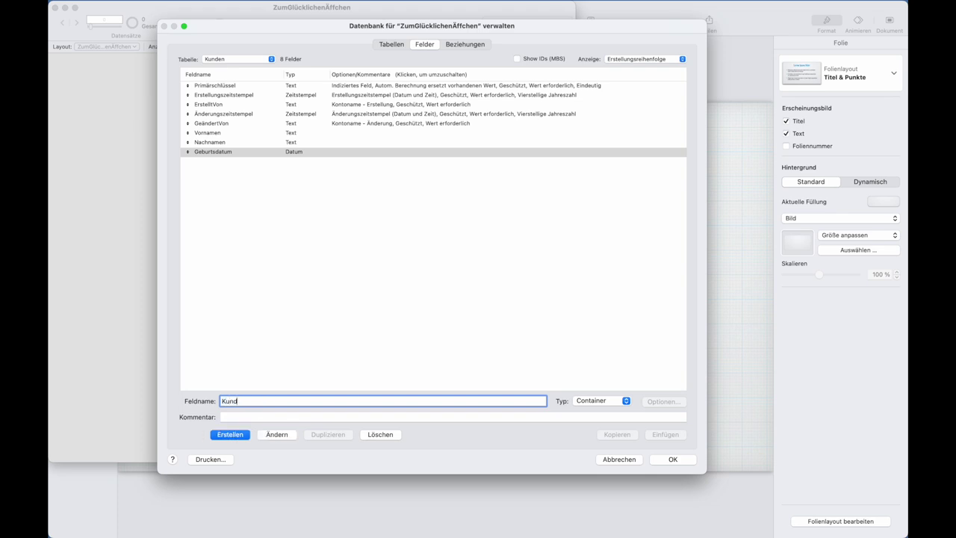
{"action": "type", "text": "enfoto"}
{"action": "left_click", "coordinate": [229, 435]}
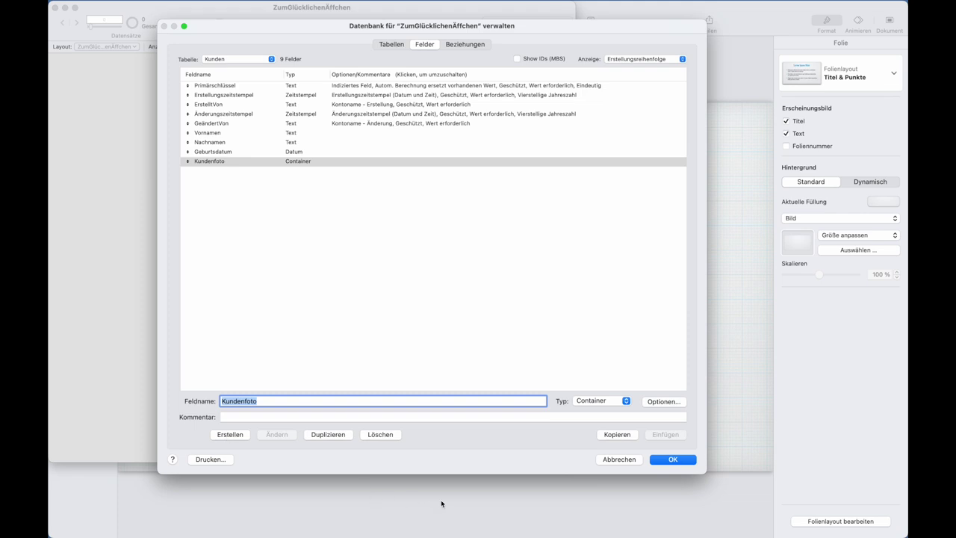
{"action": "left_click", "coordinate": [602, 403]}
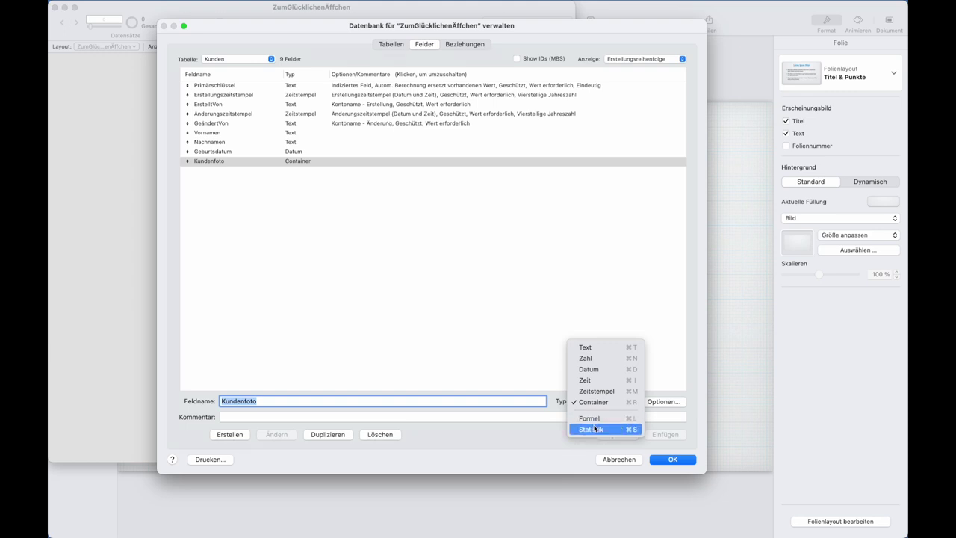
Deselect Kundenfoto and place the cursor in an empty Feldname box.
{"action": "left_click", "coordinate": [529, 453]}
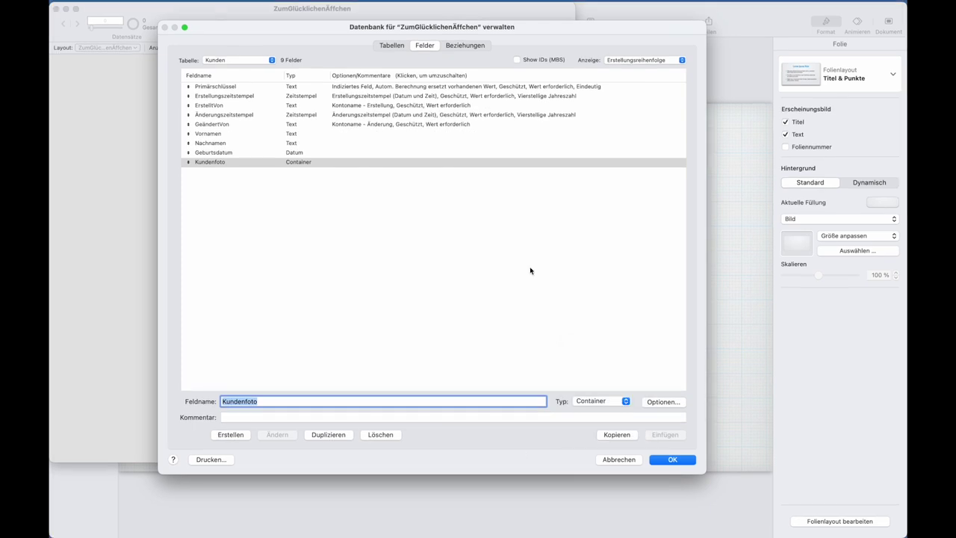
{"action": "left_click", "coordinate": [530, 271]}
{"action": "left_click", "coordinate": [354, 400]}
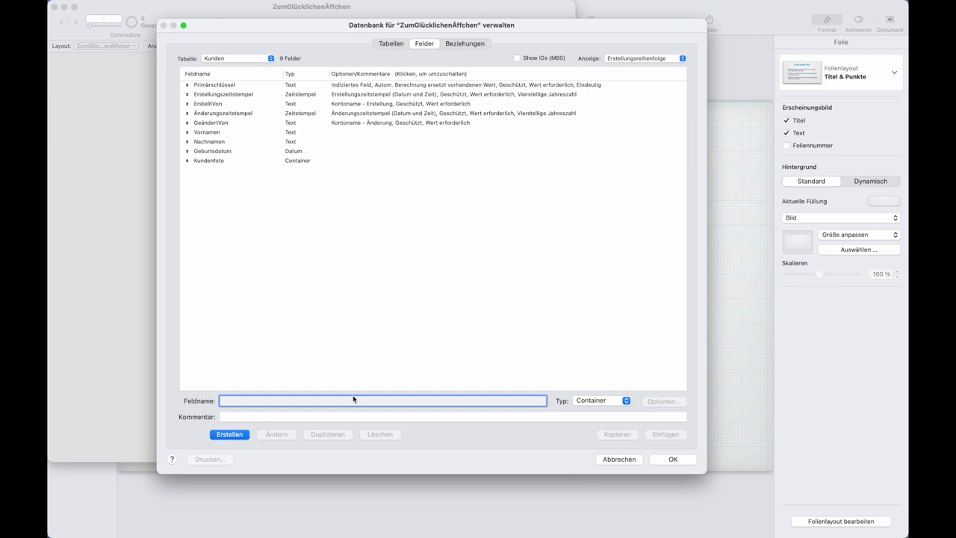
Create a Telefon field of type Text and select it in the list.
{"action": "left_click", "coordinate": [609, 401]}
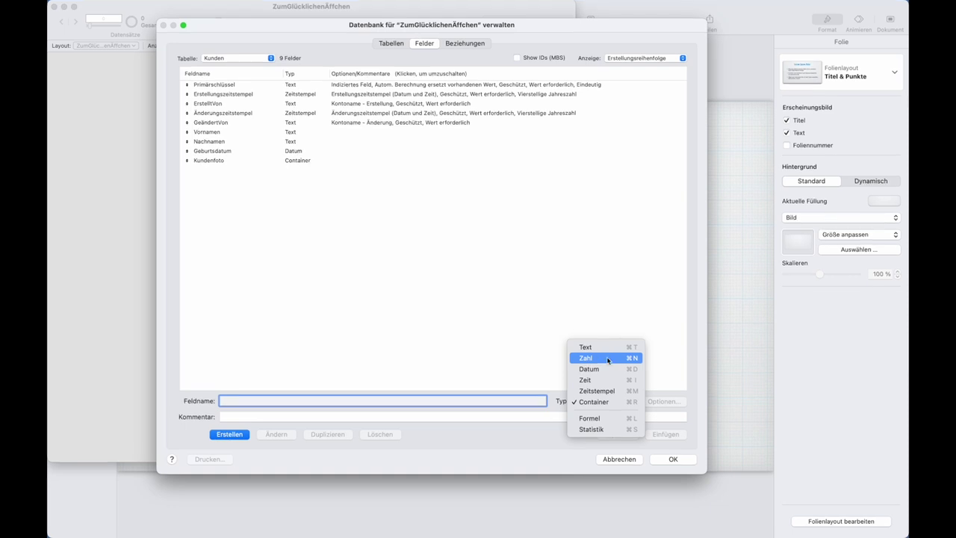
{"action": "left_click", "coordinate": [600, 348]}
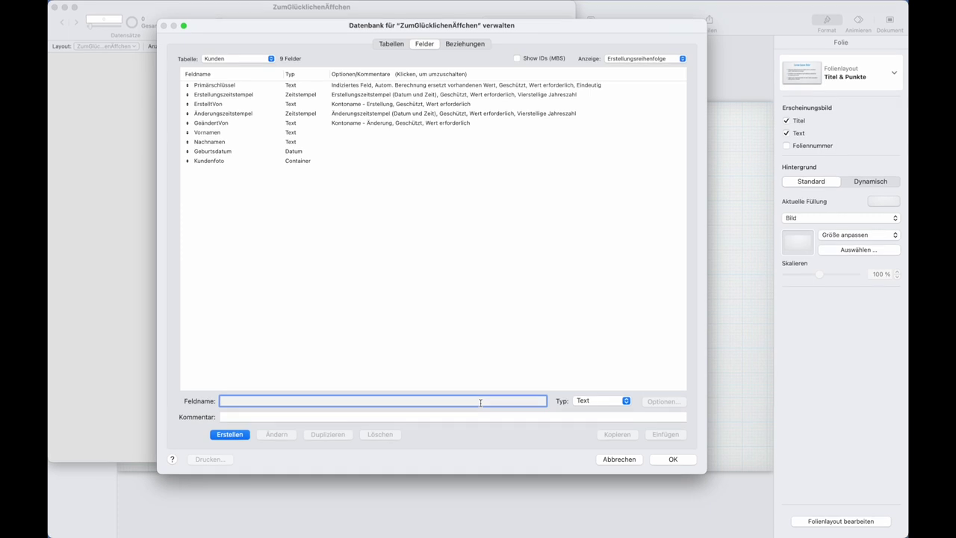
{"action": "type", "text": "Te"}
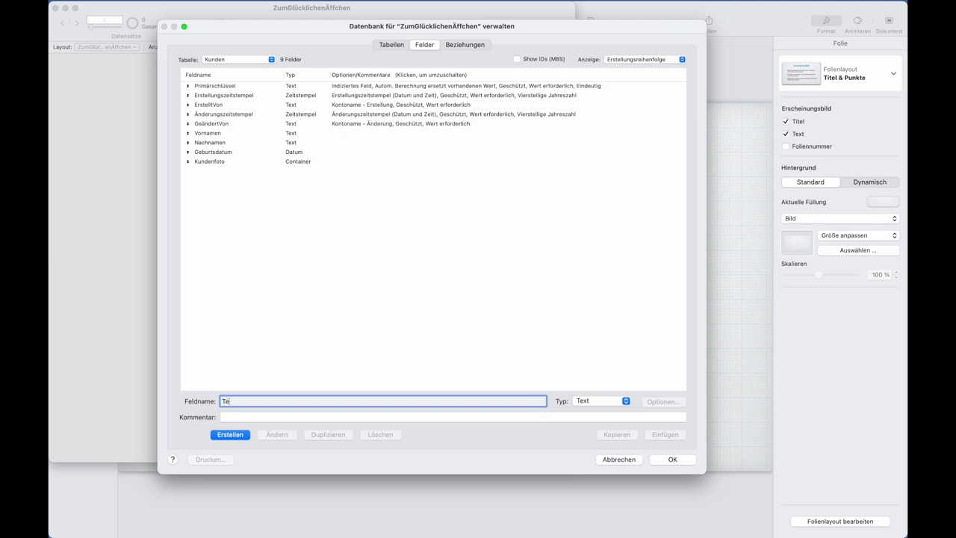
{"action": "type", "text": "lefon"}
{"action": "left_click", "coordinate": [234, 434]}
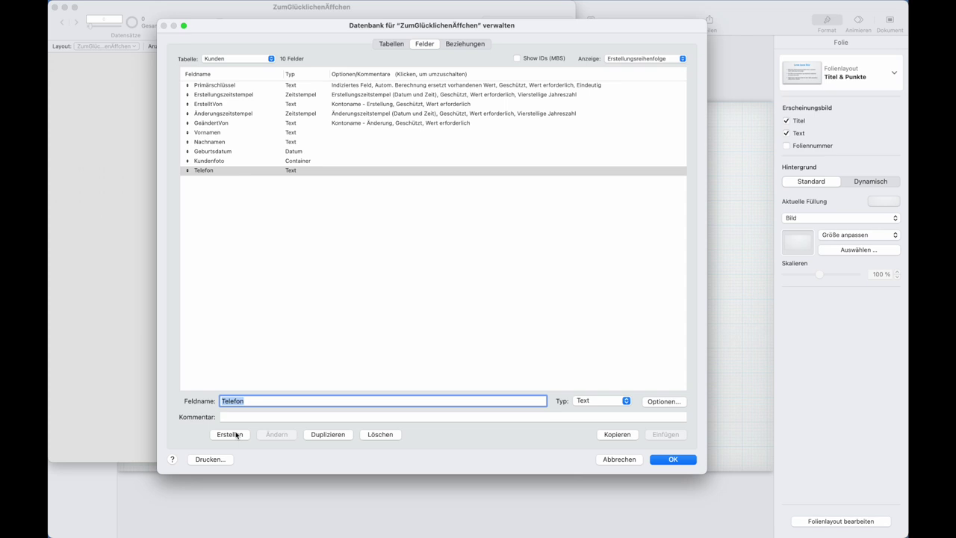
{"action": "left_click", "coordinate": [221, 172]}
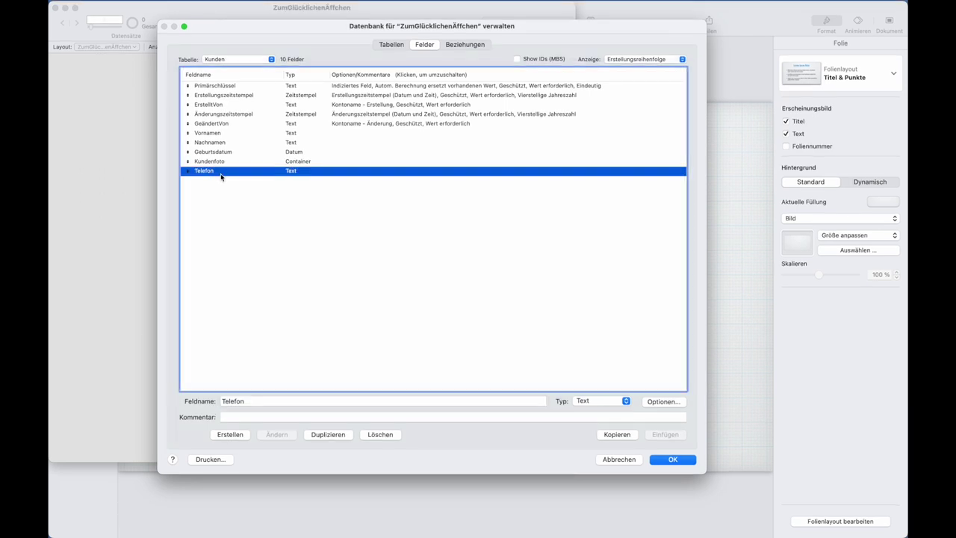
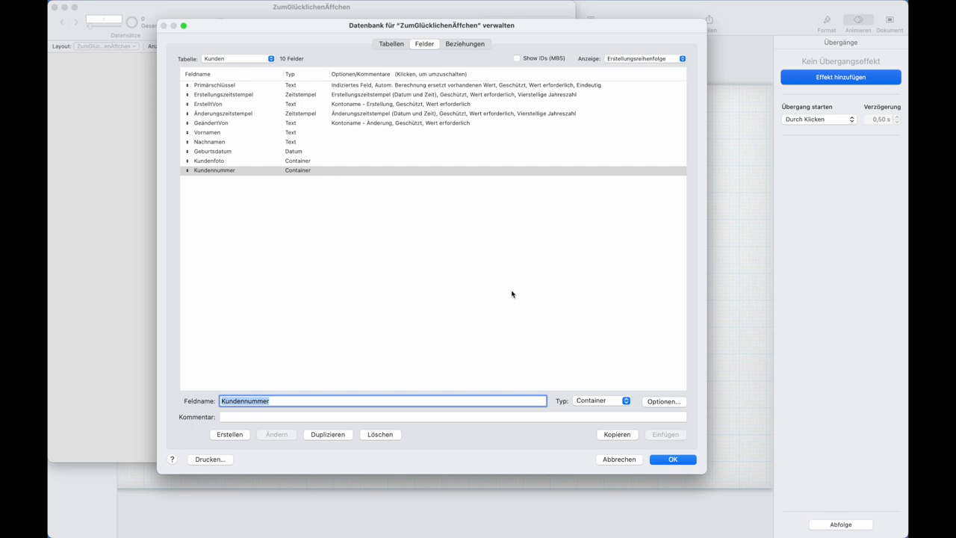
Change the Kundennummer field's type to Text, accepting the conversion.
{"action": "left_click", "coordinate": [605, 400]}
{"action": "left_click", "coordinate": [603, 347]}
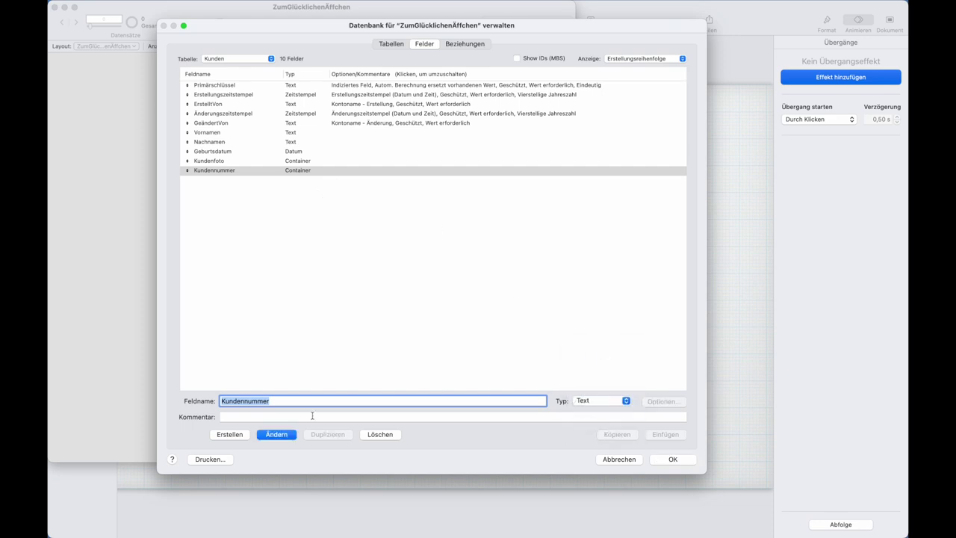
{"action": "left_click", "coordinate": [271, 435]}
{"action": "left_click", "coordinate": [233, 150]}
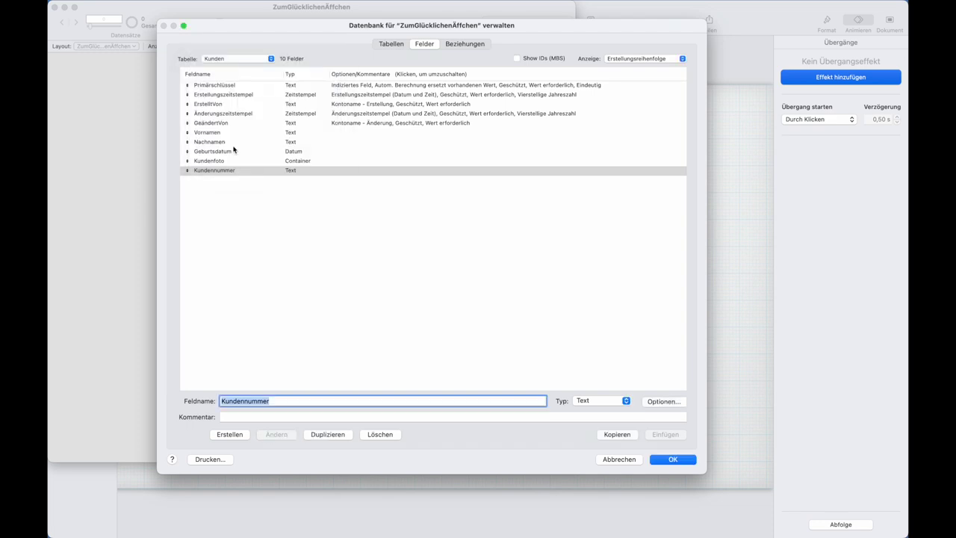
{"action": "left_click", "coordinate": [435, 237]}
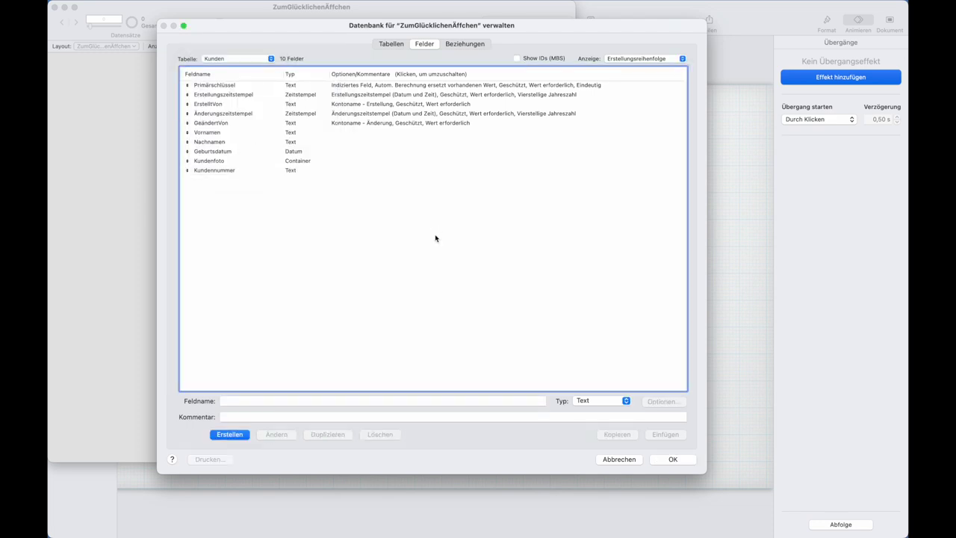
Create a new table named Telefon and view its default fields.
{"action": "left_click", "coordinate": [387, 46]}
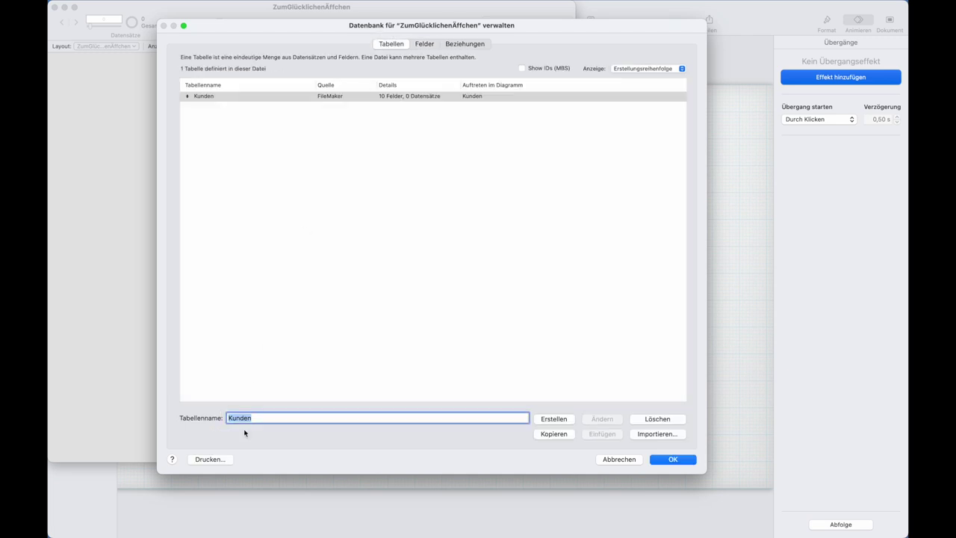
{"action": "type", "text": "Telefon"}
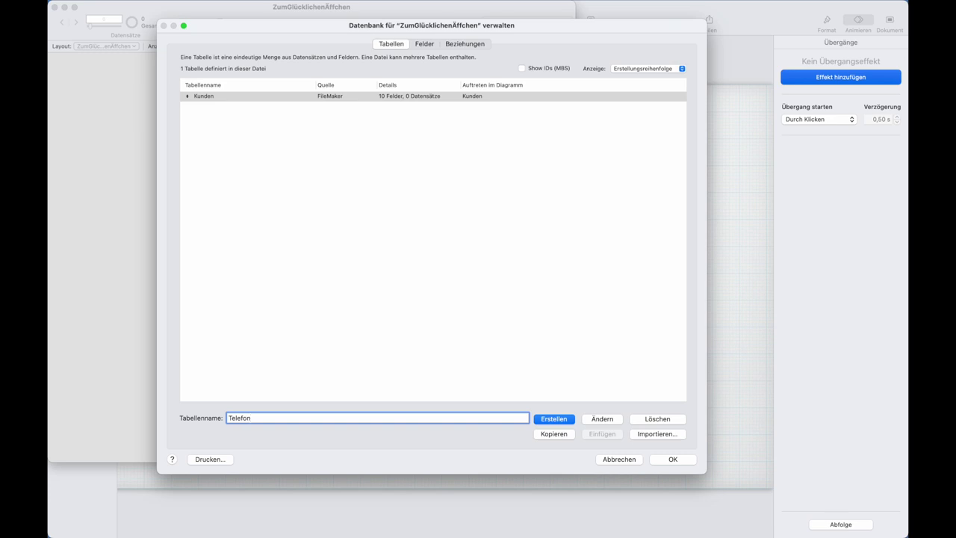
{"action": "left_click", "coordinate": [559, 420]}
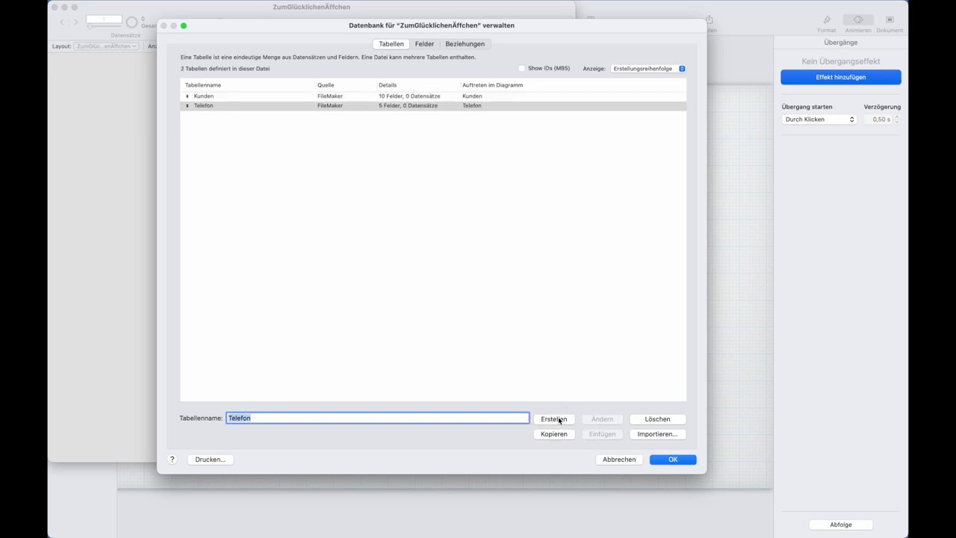
{"action": "left_click", "coordinate": [431, 44]}
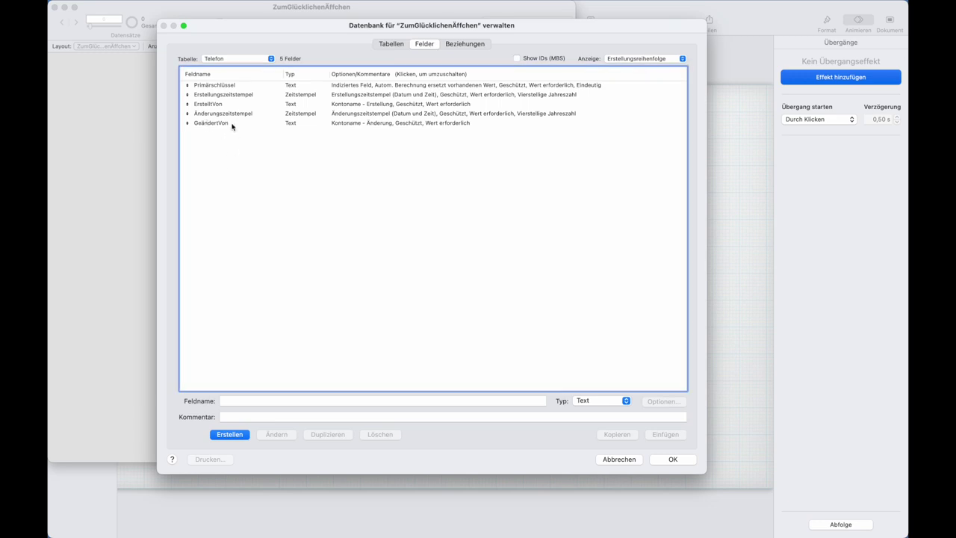
Add Text fields Telefonnummer and KundenNummer to the Telefon table.
{"action": "left_click", "coordinate": [247, 400]}
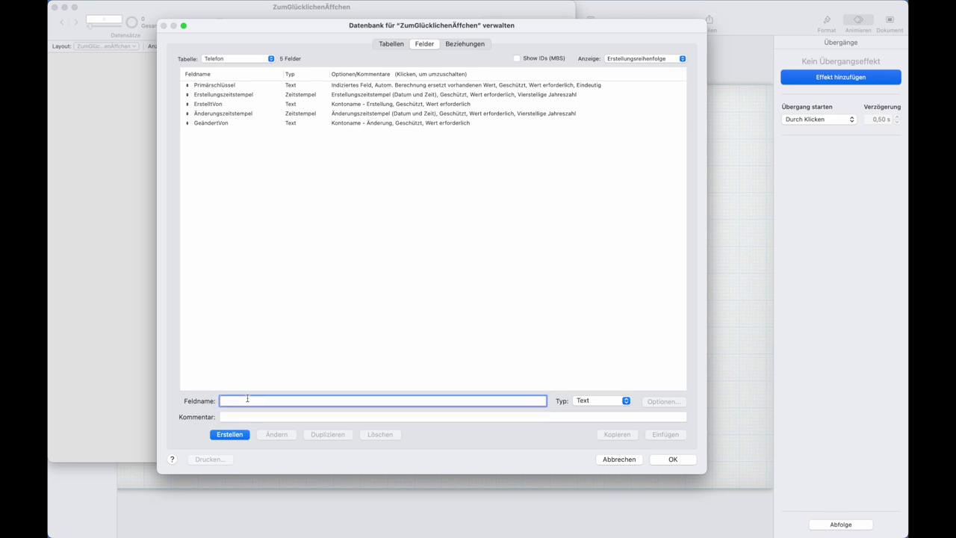
{"action": "type", "text": "Telefonnummer"}
{"action": "left_click", "coordinate": [231, 436]}
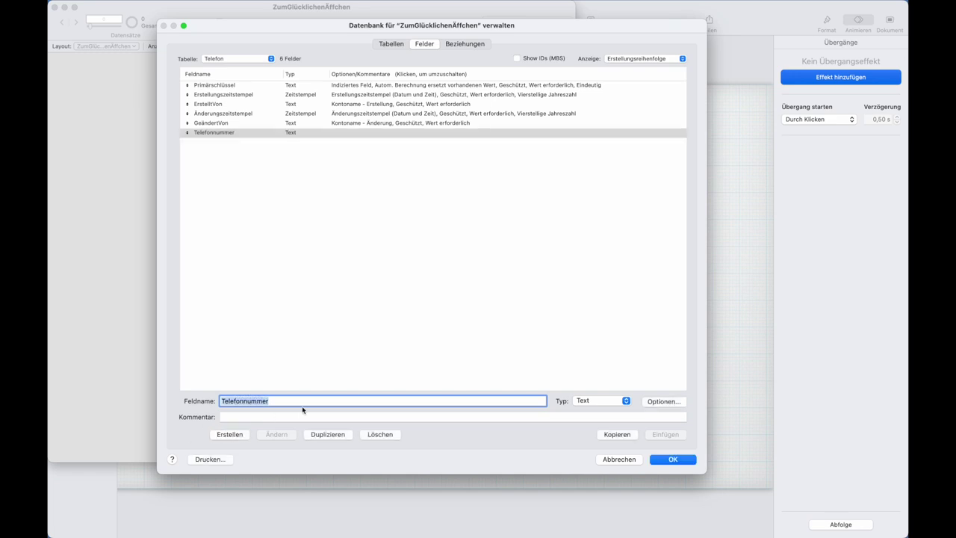
{"action": "type", "text": "Kunden"}
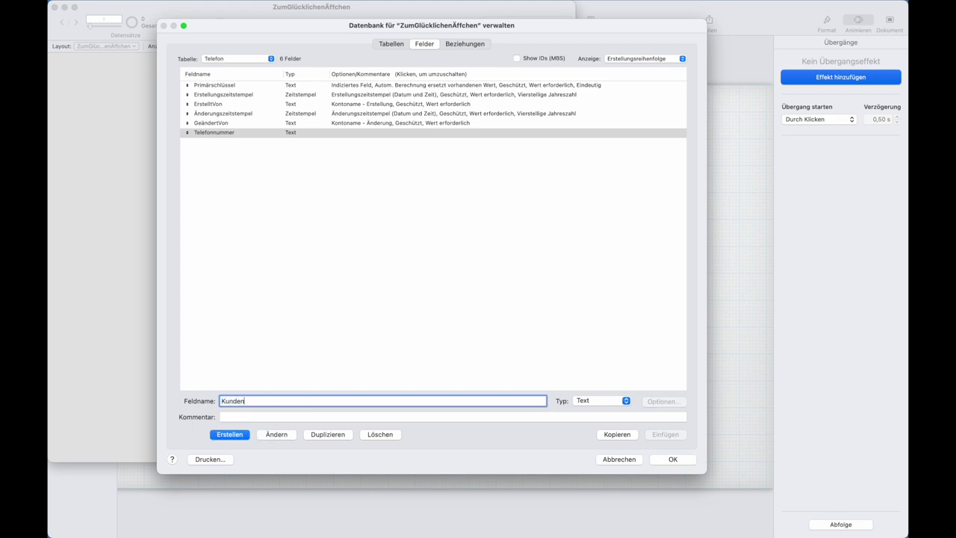
{"action": "type", "text": "Nummer"}
{"action": "left_click", "coordinate": [235, 437]}
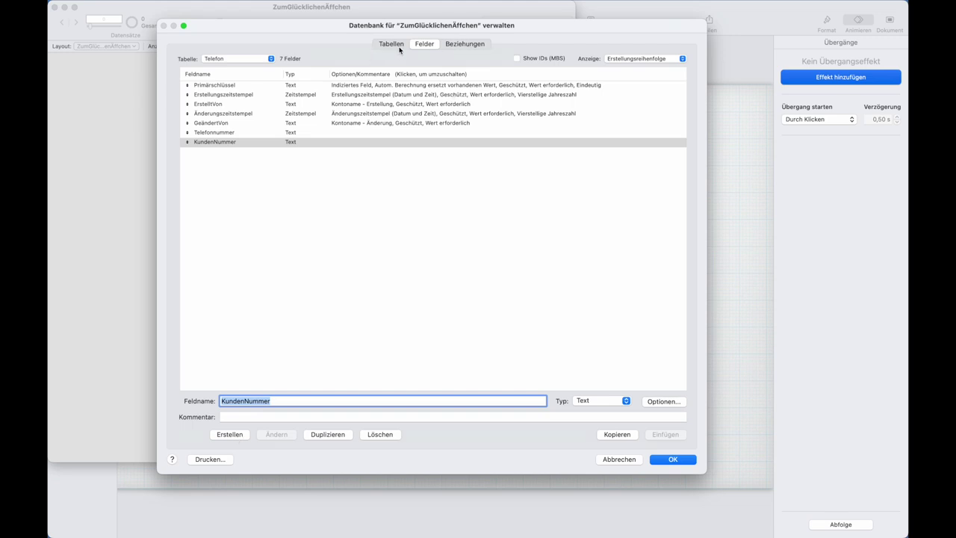
{"action": "left_click", "coordinate": [469, 44]}
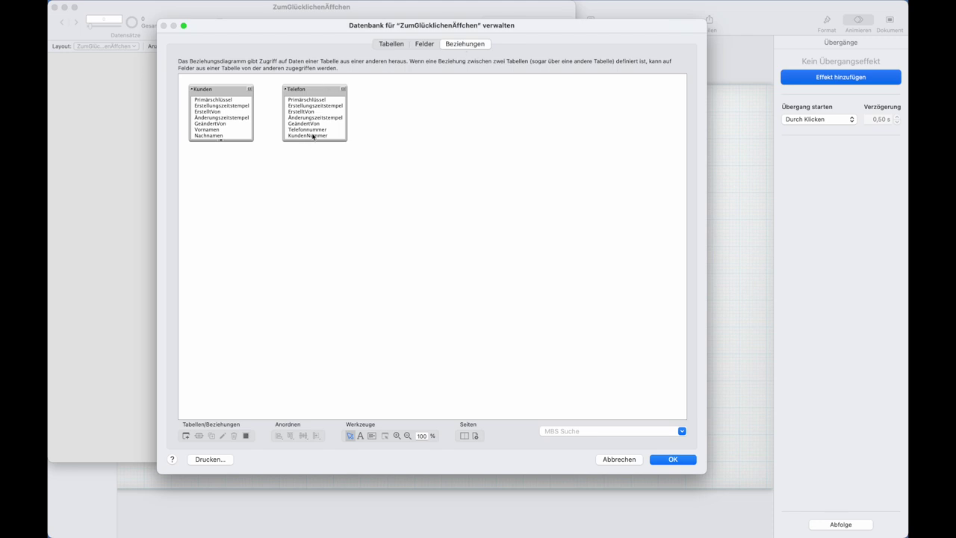
Enlarge the Telefon box and link Kunden::Kundennummer to Telefon::KundenNummer in the relationship graph.
{"action": "mouse_move", "coordinate": [311, 141]}
{"action": "left_mouse_down"}
{"action": "mouse_move", "coordinate": [309, 178]}
{"action": "mouse_move", "coordinate": [310, 154]}
{"action": "left_mouse_up"}
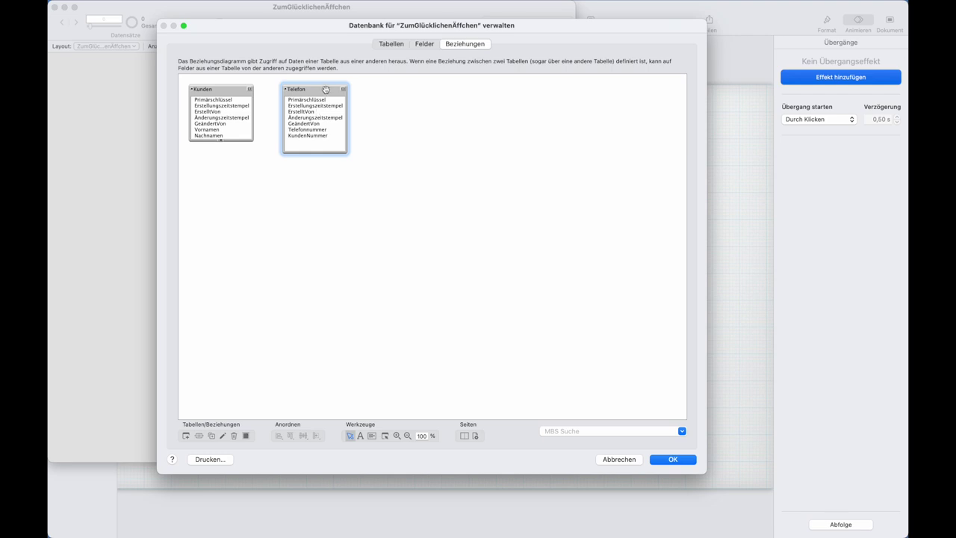
{"action": "left_click", "coordinate": [221, 140]}
{"action": "left_click", "coordinate": [221, 141]}
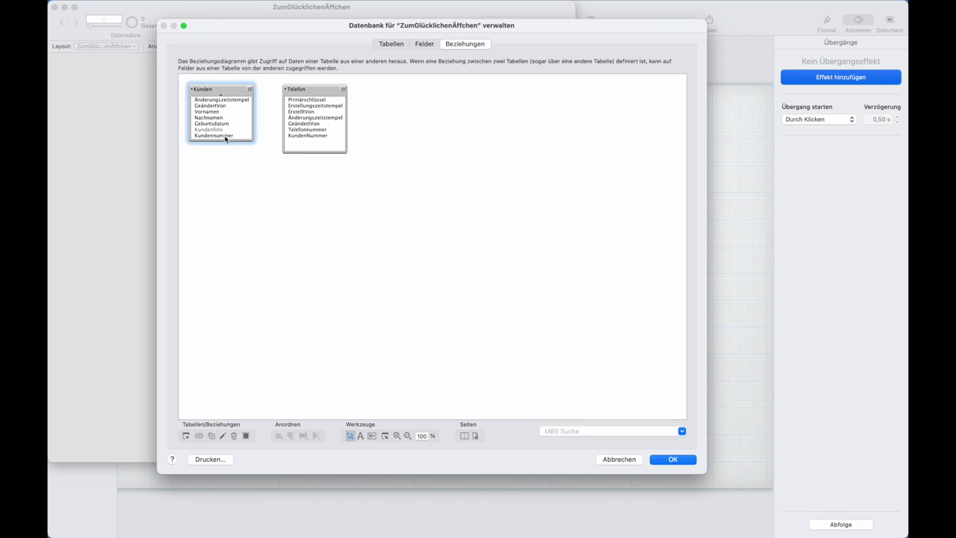
{"action": "left_click_drag", "start_coordinate": [231, 139], "coordinate": [290, 136]}
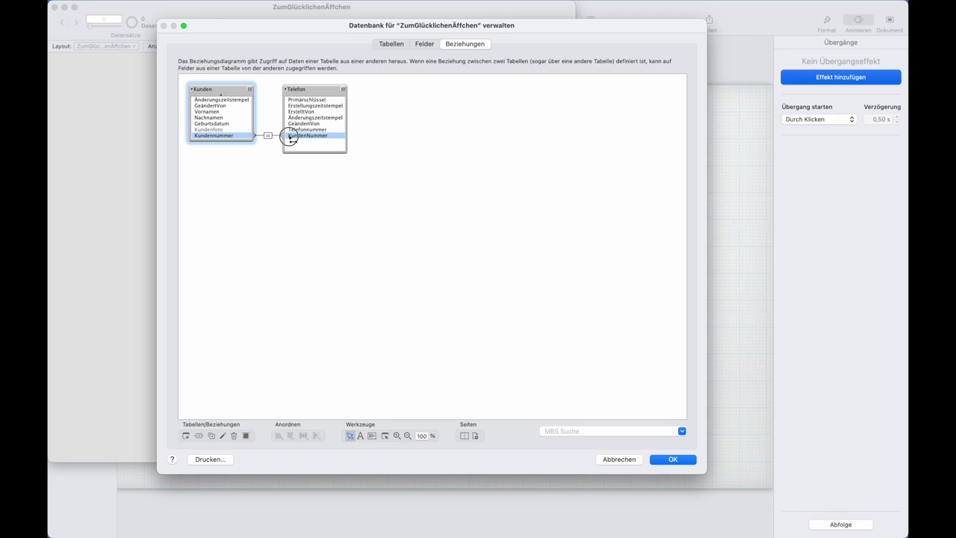
{"action": "left_click_drag", "start_coordinate": [290, 137], "coordinate": [289, 137]}
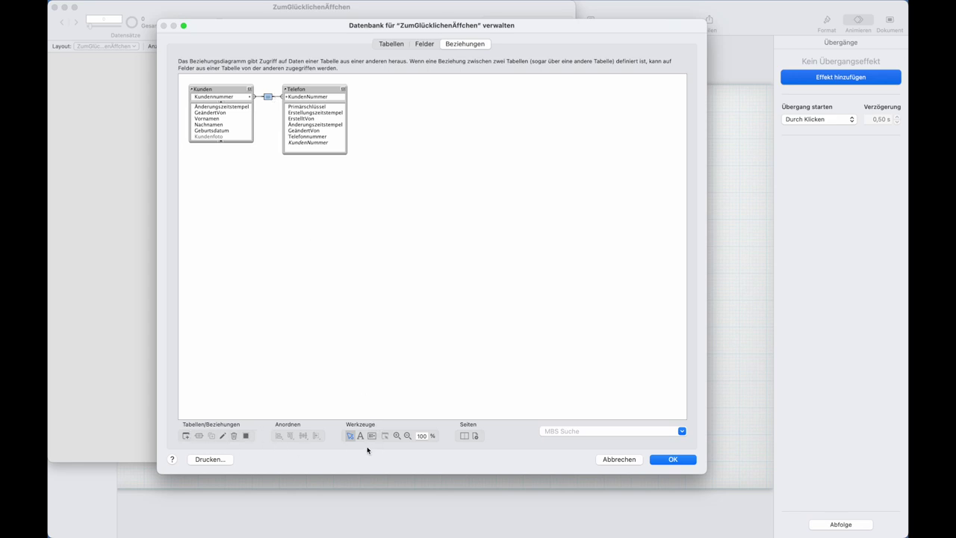
Zoom the relationship diagram to 200%, then return to the field list.
{"action": "left_click", "coordinate": [398, 435]}
{"action": "left_click", "coordinate": [268, 98]}
{"action": "left_click", "coordinate": [268, 98]}
{"action": "left_click", "coordinate": [268, 98]}
{"action": "left_click", "coordinate": [268, 98]}
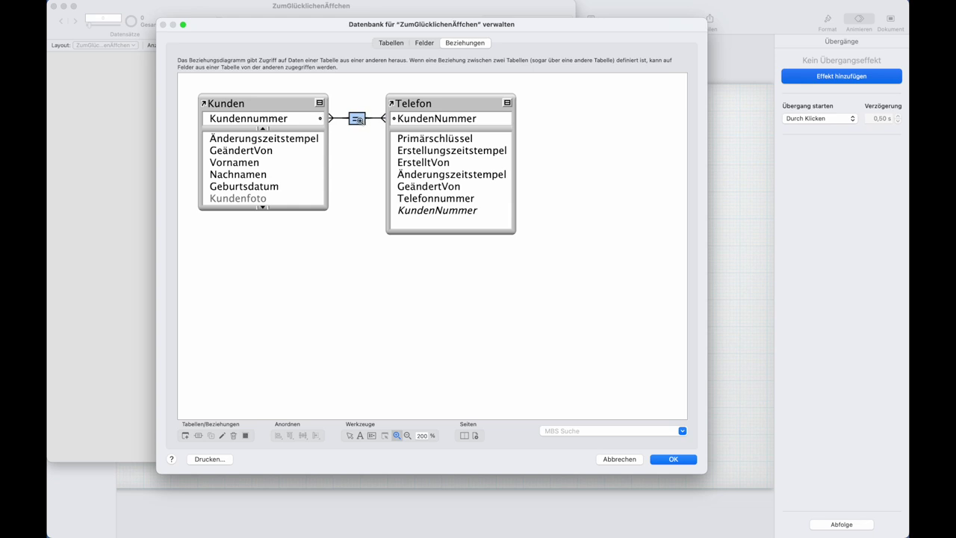
{"action": "left_click", "coordinate": [194, 434]}
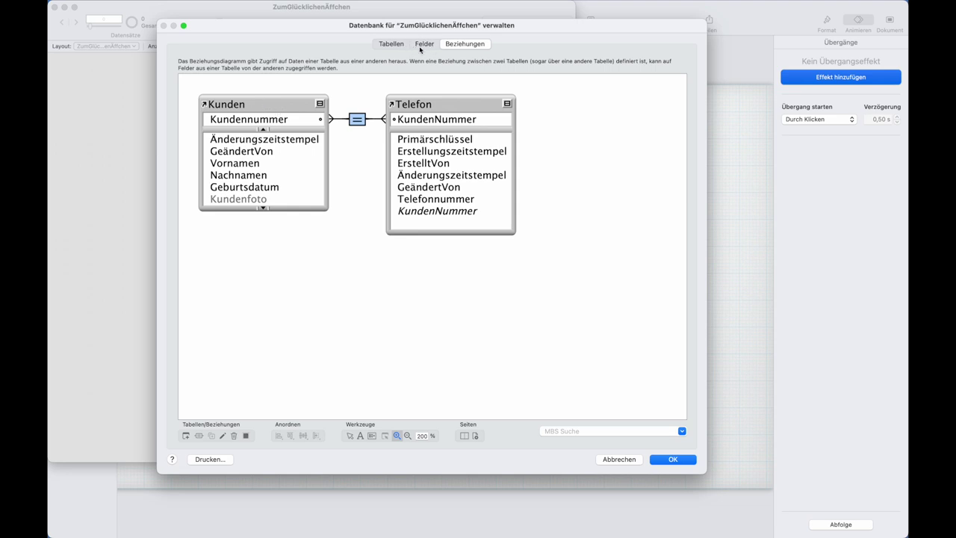
{"action": "left_click", "coordinate": [425, 45]}
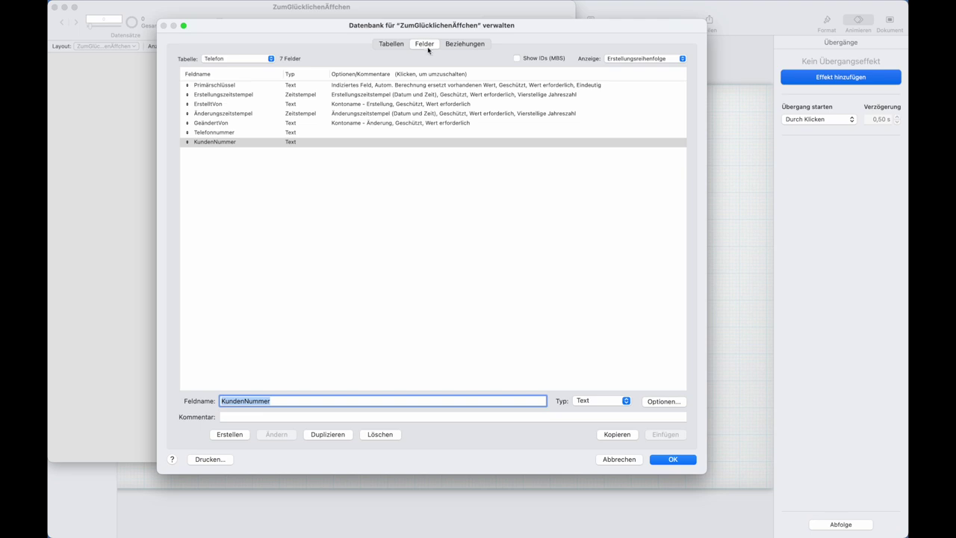
Validate Kunden's Kundennummer as unique and not empty, then close the database settings keeping changes.
{"action": "left_click", "coordinate": [221, 59]}
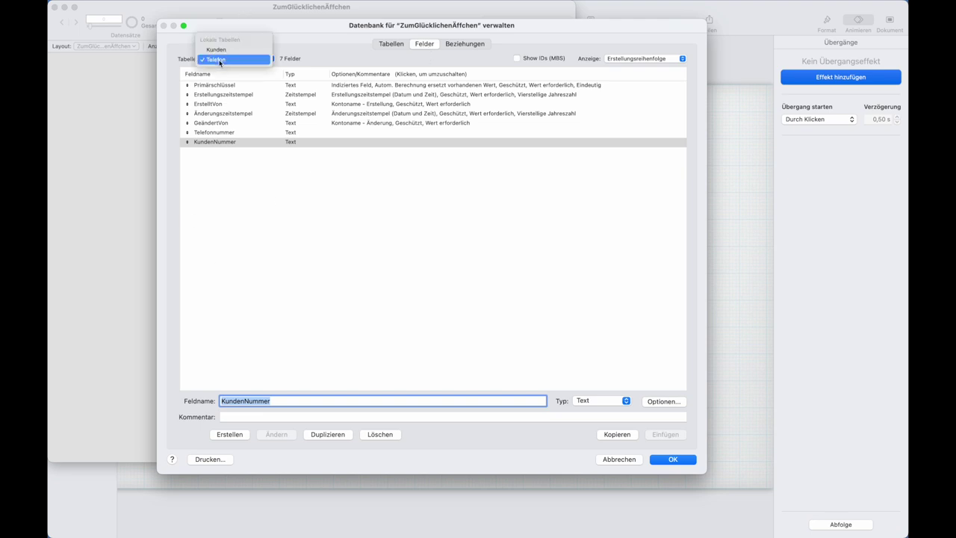
{"action": "left_click", "coordinate": [222, 54]}
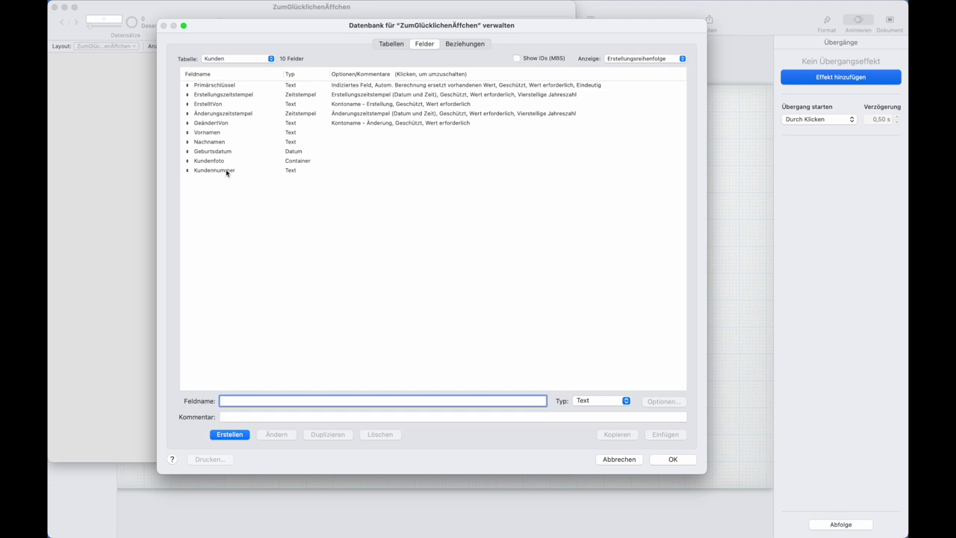
{"action": "left_click", "coordinate": [227, 172]}
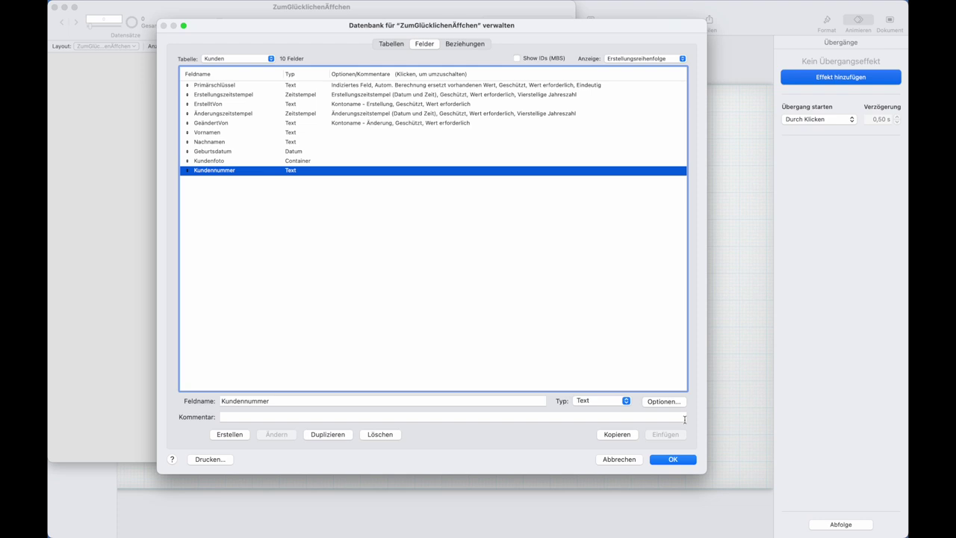
{"action": "left_click", "coordinate": [667, 405]}
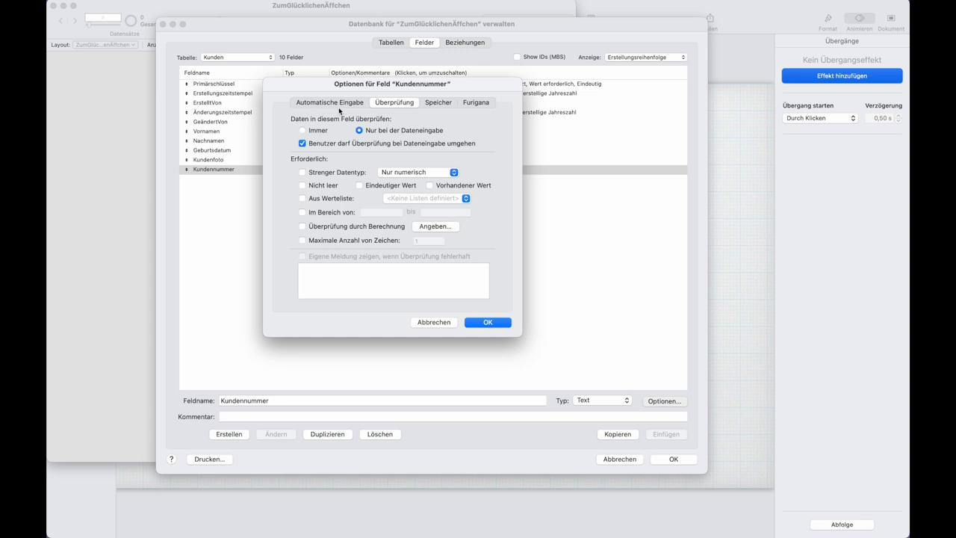
{"action": "left_click", "coordinate": [360, 186]}
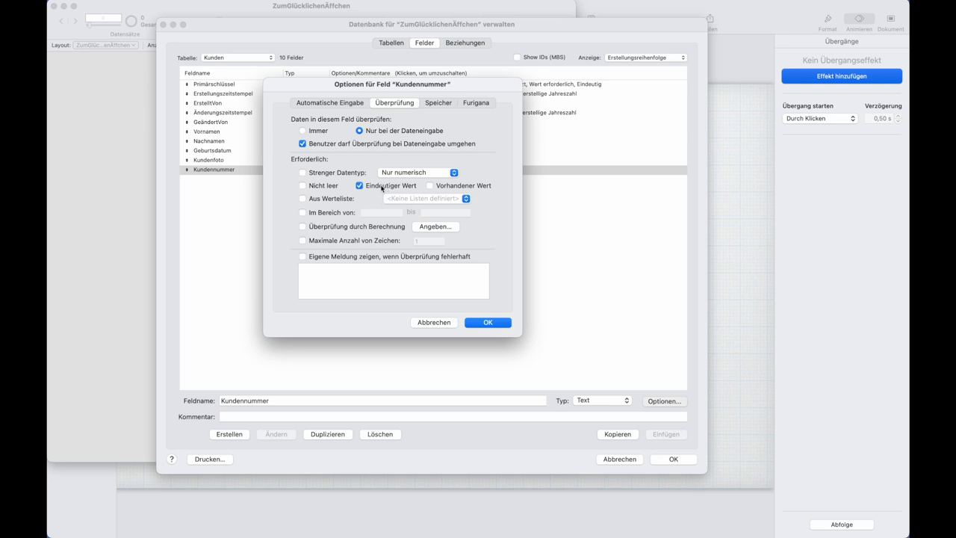
{"action": "left_click", "coordinate": [302, 185]}
{"action": "left_click", "coordinate": [496, 321]}
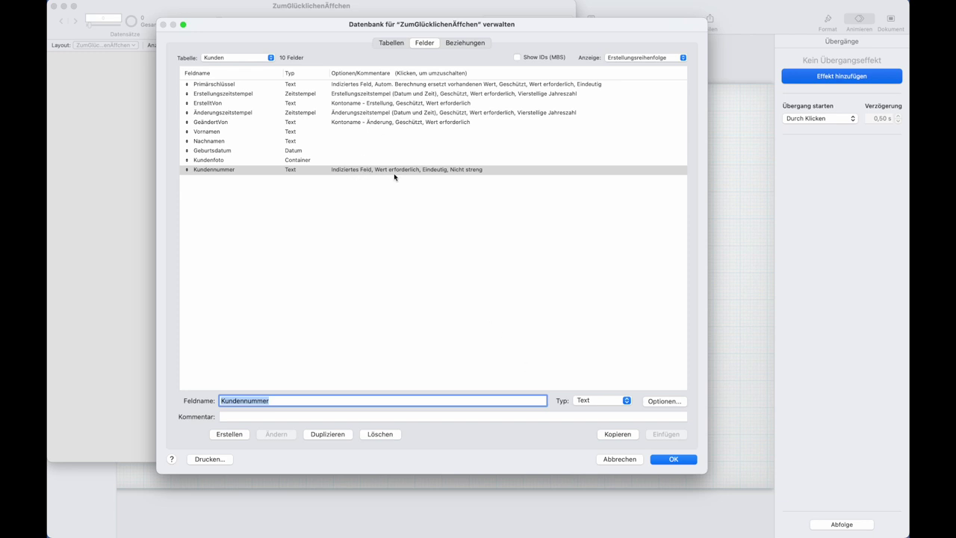
{"action": "left_click", "coordinate": [460, 43]}
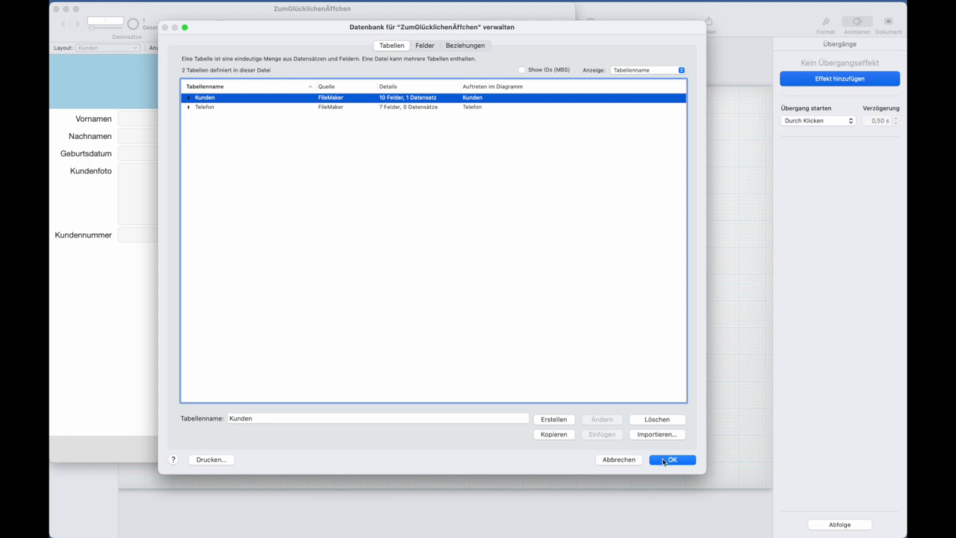
{"action": "left_click", "coordinate": [664, 460]}
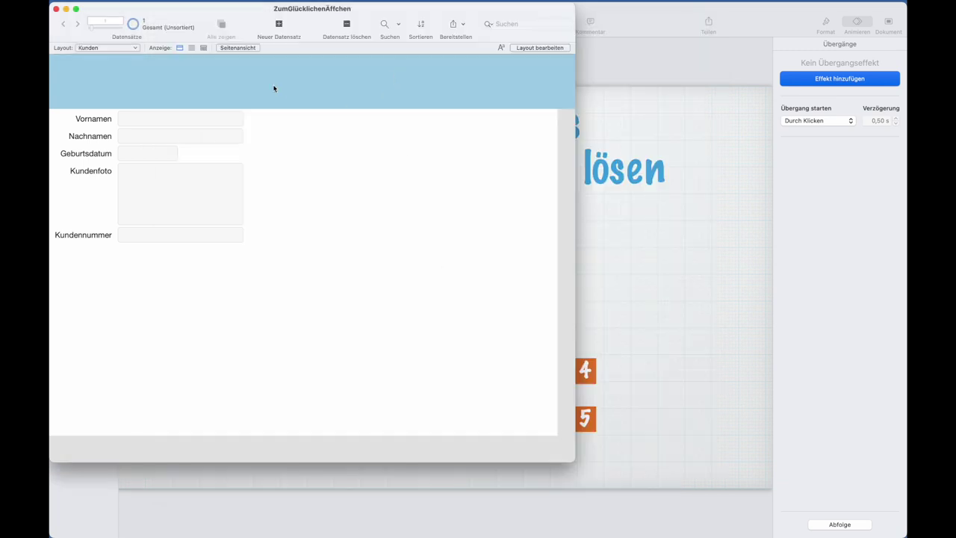
Maximize the database window to full screen and put the Kunden layout into Layout mode.
{"action": "left_click_drag", "start_coordinate": [156, 9], "coordinate": [278, 9]}
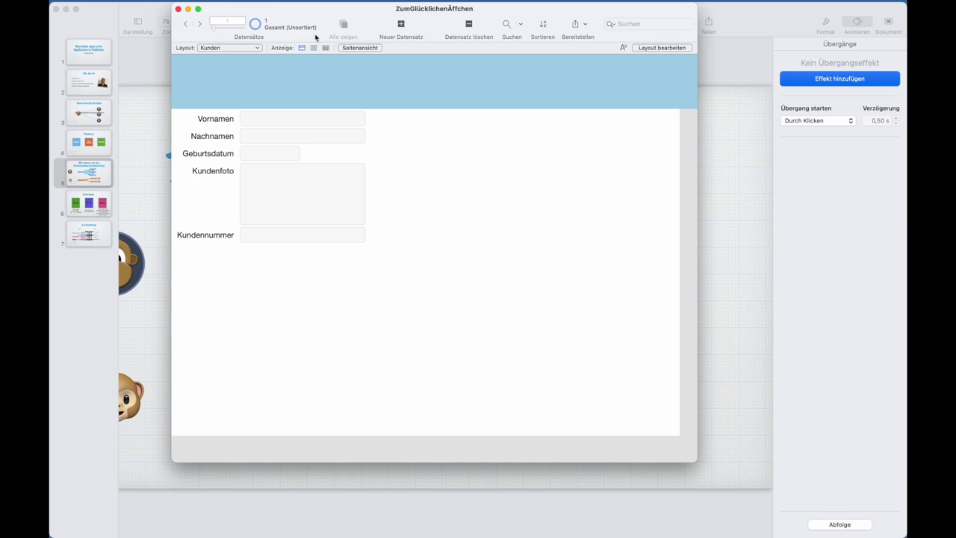
{"action": "left_click", "coordinate": [199, 9]}
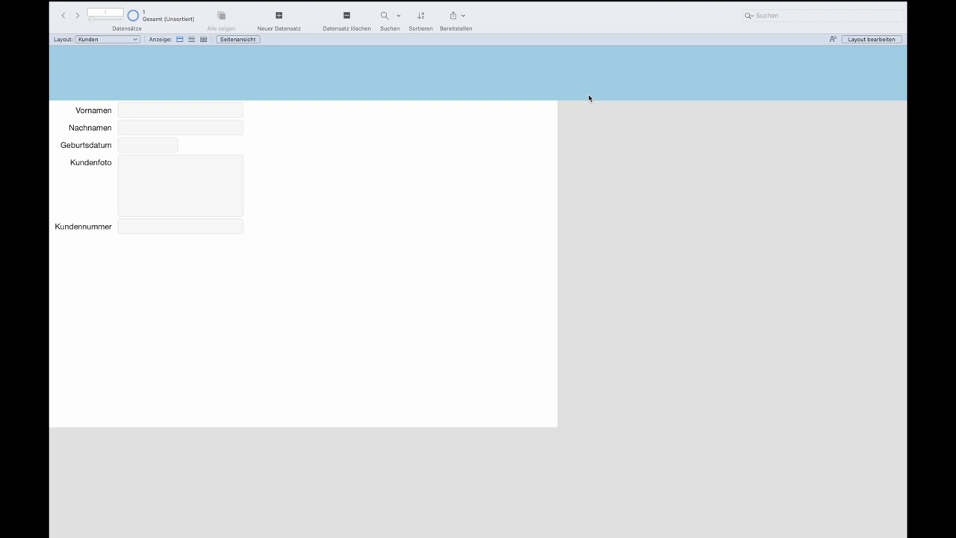
{"action": "left_click", "coordinate": [857, 40]}
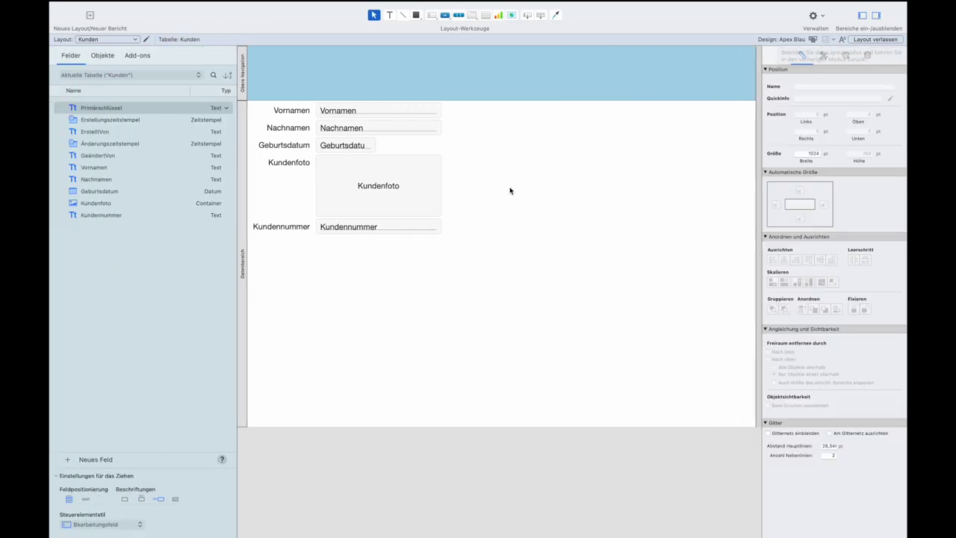
Move the Vornamen, Nachnamen and Geburtsdatum labels and fields up and to the right.
{"action": "left_click", "coordinate": [306, 111]}
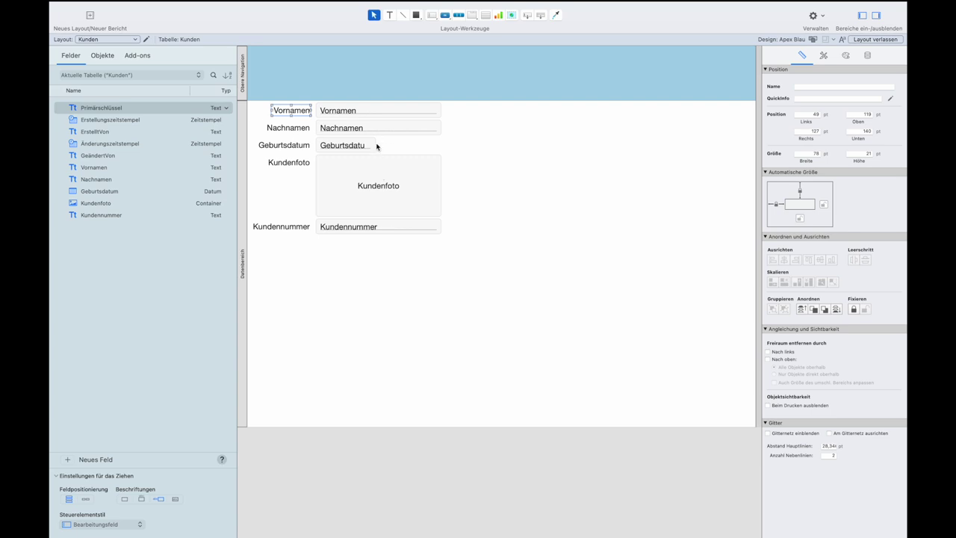
{"action": "mouse_move", "coordinate": [320, 110]}
{"action": "left_mouse_down"}
{"action": "mouse_move", "coordinate": [376, 111]}
{"action": "mouse_move", "coordinate": [314, 114]}
{"action": "left_mouse_up"}
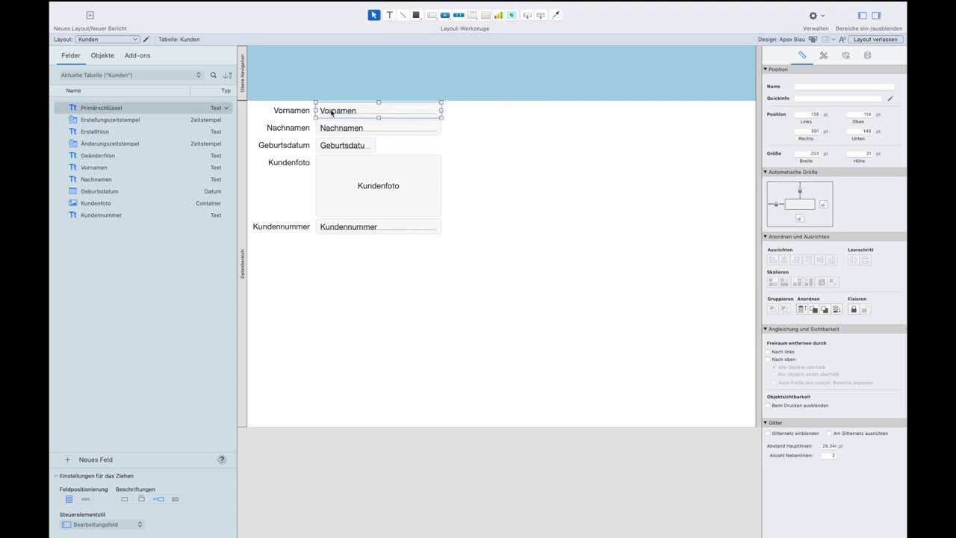
{"action": "left_click", "coordinate": [292, 116], "text": "shift"}
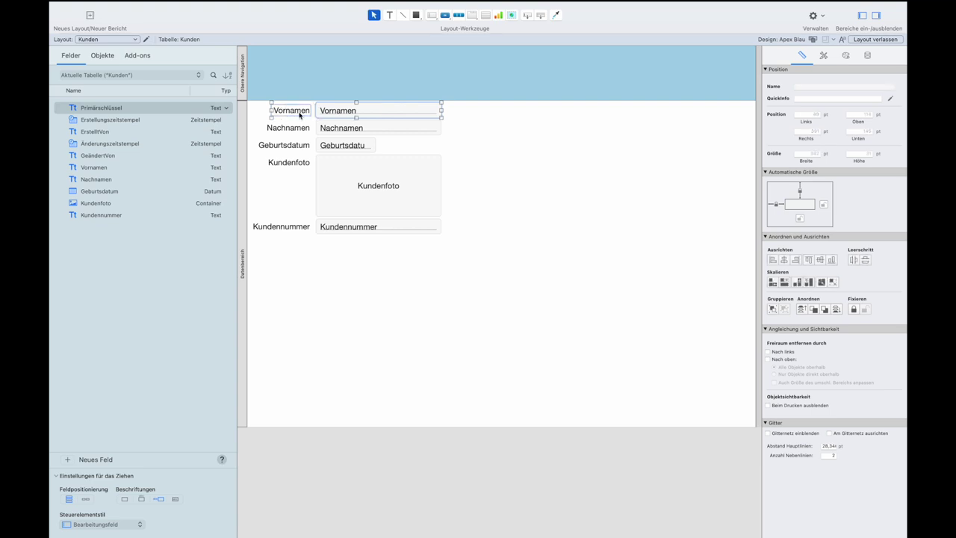
{"action": "left_click", "coordinate": [301, 130], "text": "shift"}
{"action": "left_click", "coordinate": [334, 135], "text": "shift"}
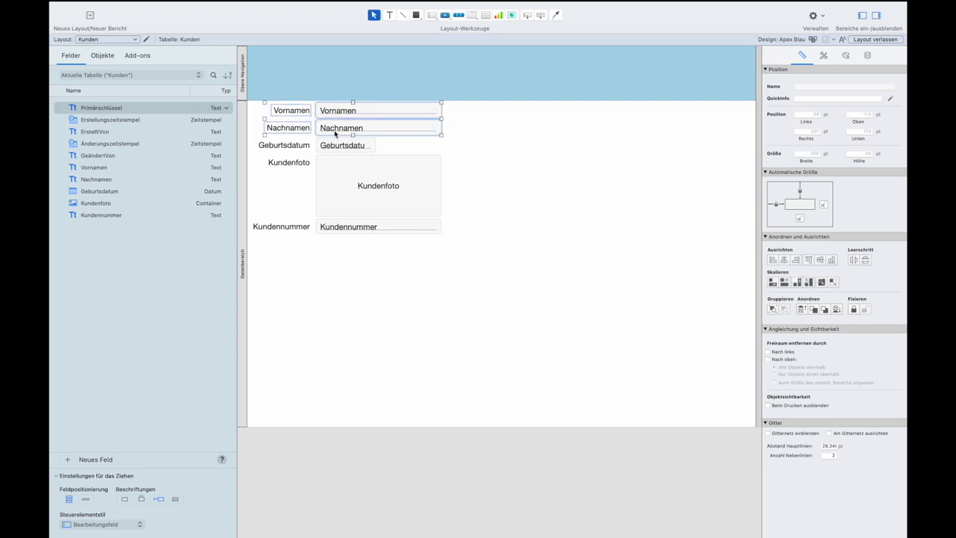
{"action": "left_click", "coordinate": [296, 147], "text": "shift"}
{"action": "left_click", "coordinate": [338, 146], "text": "shift"}
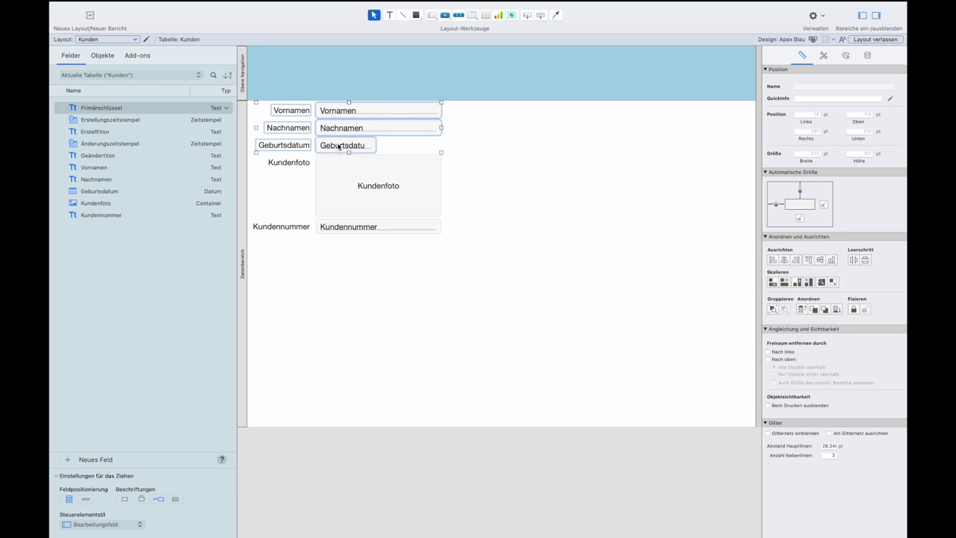
{"action": "left_click", "coordinate": [366, 124]}
{"action": "left_click", "coordinate": [286, 115]}
{"action": "left_click", "coordinate": [288, 132], "text": "shift"}
{"action": "left_click", "coordinate": [331, 113], "text": "shift"}
{"action": "left_click", "coordinate": [335, 133], "text": "shift"}
{"action": "left_click", "coordinate": [335, 147], "text": "shift"}
{"action": "left_click", "coordinate": [288, 146], "text": "shift"}
{"action": "left_click_drag", "start_coordinate": [360, 145], "coordinate": [573, 160]}
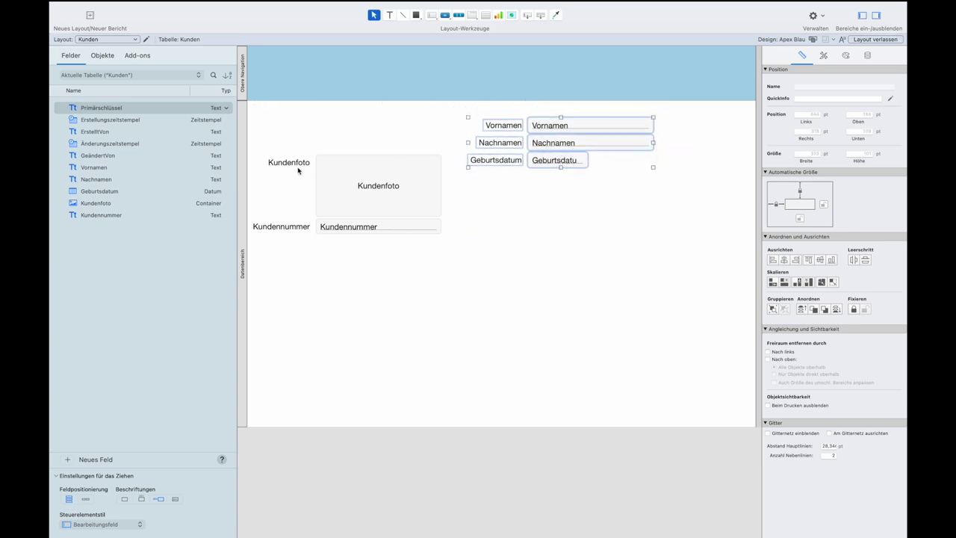
Delete the Kundenfoto label and move the photo container up-left, taller and 169 pt wide.
{"action": "left_click", "coordinate": [297, 167]}
{"action": "key", "text": "Delete"}
{"action": "left_click_drag", "start_coordinate": [368, 182], "coordinate": [314, 133]}
{"action": "left_click_drag", "start_coordinate": [323, 165], "coordinate": [320, 218]}
{"action": "left_click", "coordinate": [387, 164]}
{"action": "left_click", "coordinate": [377, 159]}
{"action": "left_click_drag", "start_coordinate": [387, 162], "coordinate": [341, 161]}
Place the six name and birth date labels and fields beside the Kundenfoto container.
{"action": "left_click", "coordinate": [492, 127]}
{"action": "left_click", "coordinate": [546, 126], "text": "shift"}
{"action": "left_click", "coordinate": [503, 143], "text": "shift"}
{"action": "left_click", "coordinate": [550, 143], "text": "shift"}
{"action": "left_click", "coordinate": [511, 160], "text": "shift"}
{"action": "left_click", "coordinate": [554, 160], "text": "shift"}
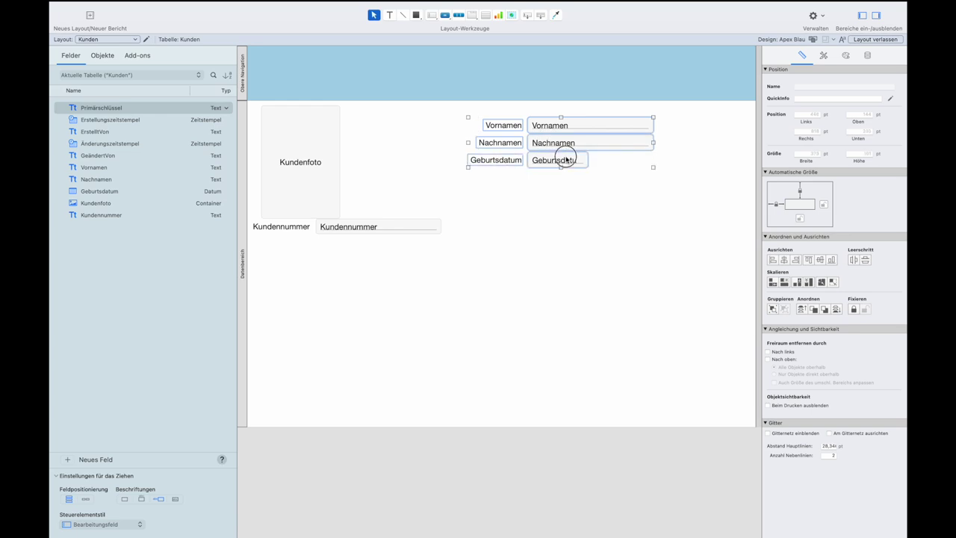
{"action": "left_click_drag", "start_coordinate": [571, 160], "coordinate": [451, 197]}
Move Kundennummer above the Vornamen row, then leave Layout mode saving the changes.
{"action": "left_click", "coordinate": [287, 228]}
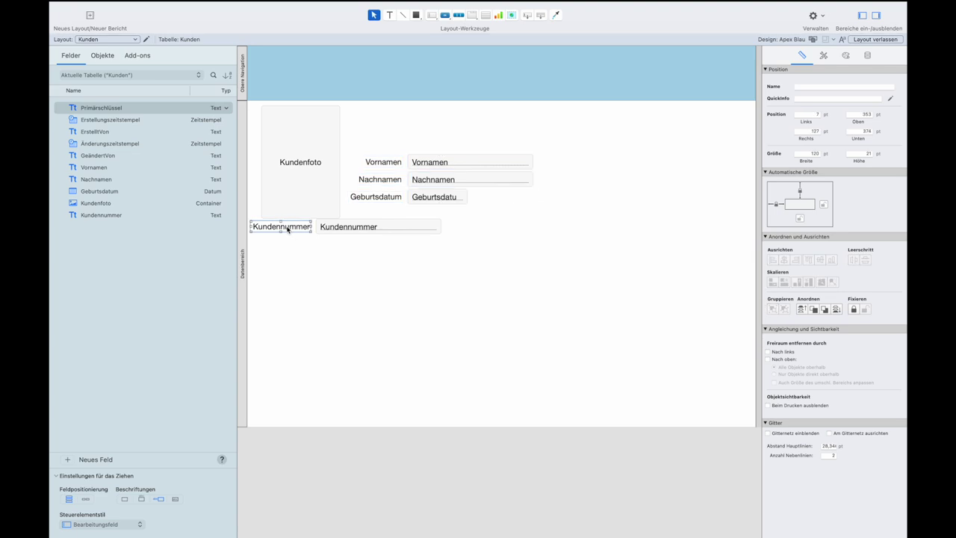
{"action": "left_click", "coordinate": [380, 230], "text": "shift"}
{"action": "left_click_drag", "start_coordinate": [377, 229], "coordinate": [470, 147]}
{"action": "left_click", "coordinate": [557, 233]}
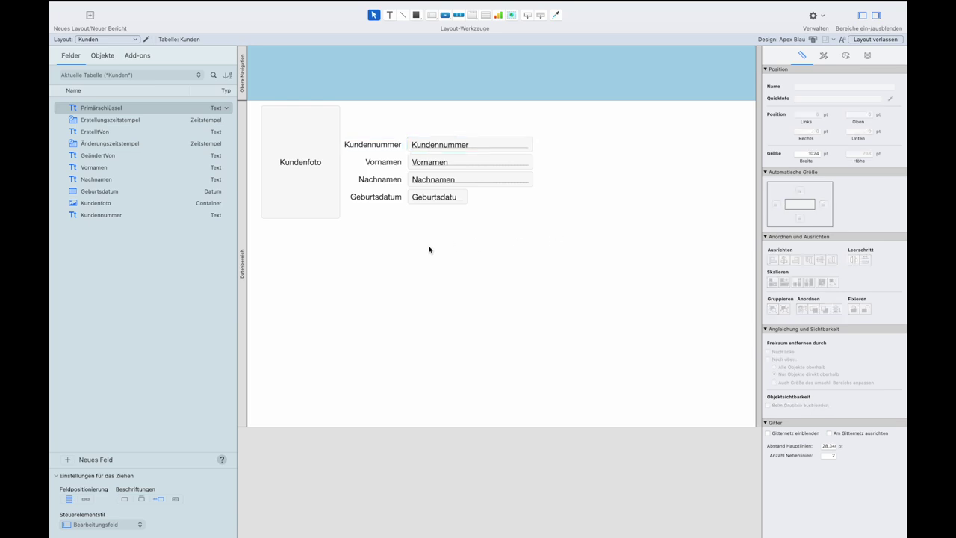
{"action": "left_click", "coordinate": [870, 40]}
{"action": "left_click", "coordinate": [572, 182]}
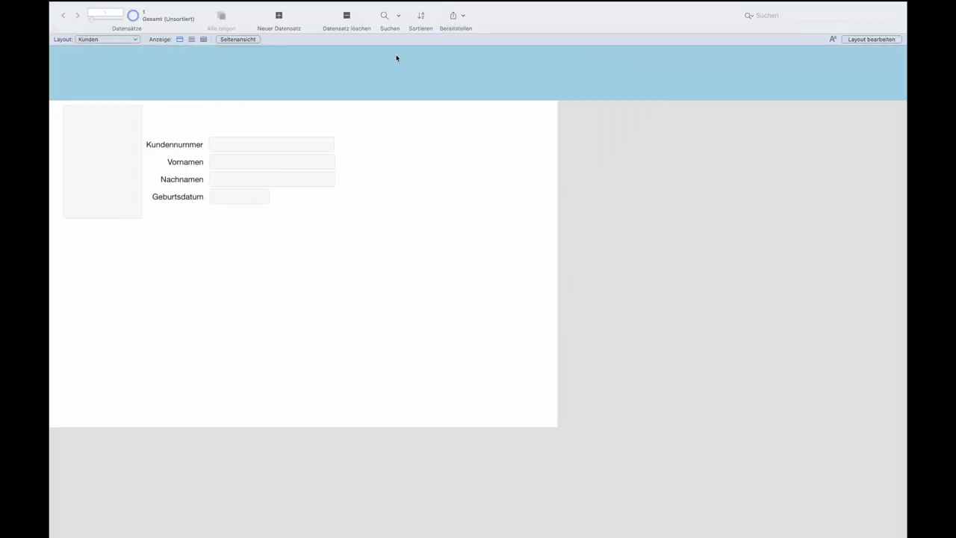
Drop a desktop image into Kundenfoto and enter customer number, first and last names, birth date 01.04.2000.
{"action": "key", "text": "super+q"}
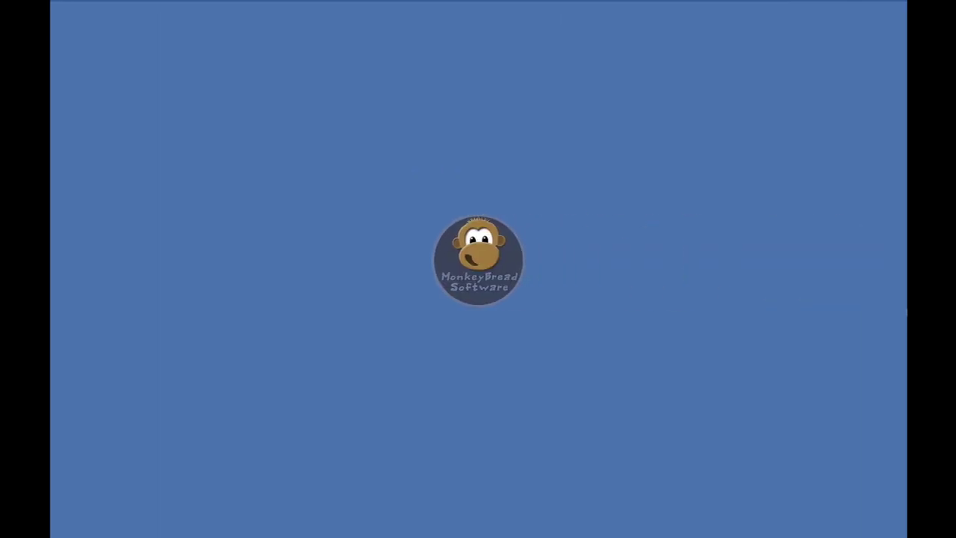
{"action": "left_click_drag", "start_coordinate": [878, 315], "coordinate": [107, 147]}
{"action": "left_click", "coordinate": [239, 149]}
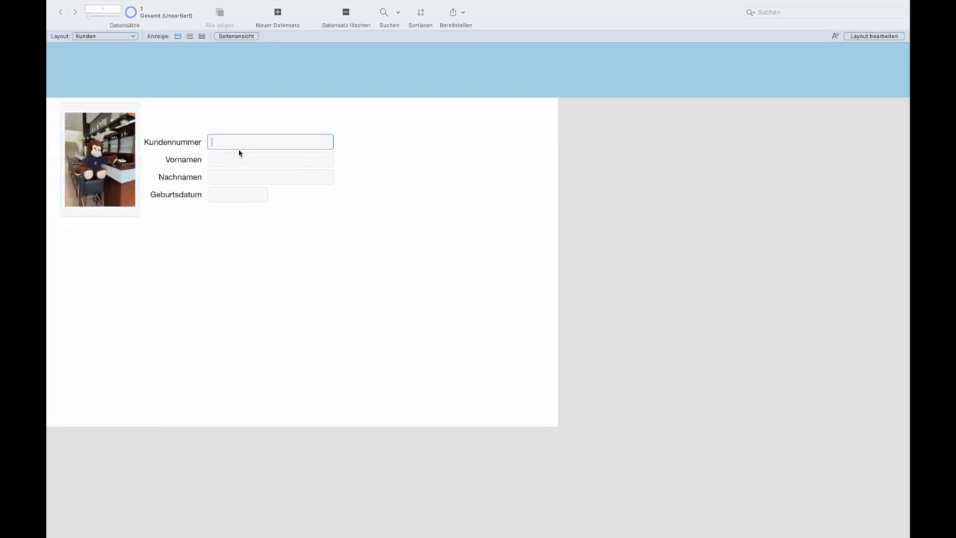
{"action": "type", "text": "K123"}
{"action": "left_click", "coordinate": [236, 157]}
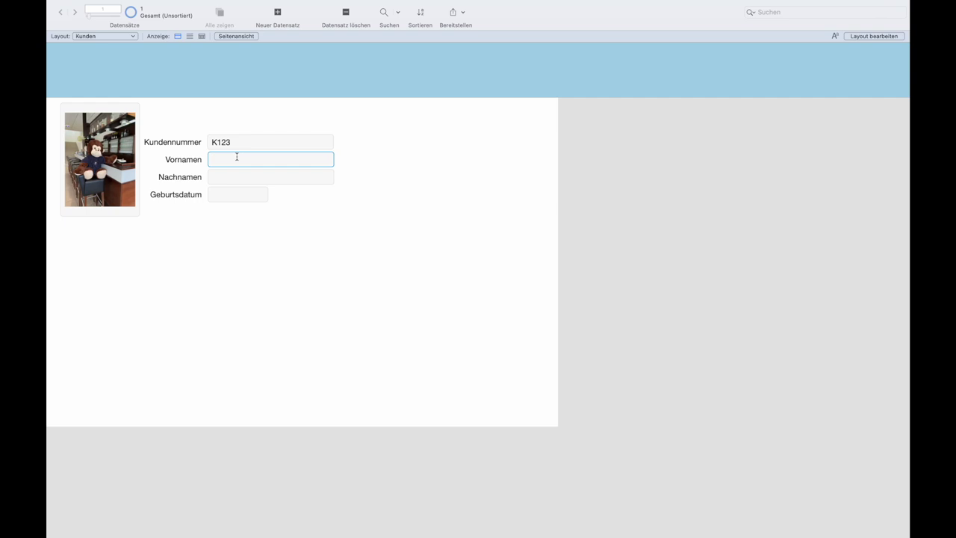
{"action": "type", "text": "Affi"}
{"action": "left_click", "coordinate": [239, 173]}
{"action": "type", "text": "Affe"}
{"action": "left_click", "coordinate": [231, 195]}
{"action": "type", "text": "0"}
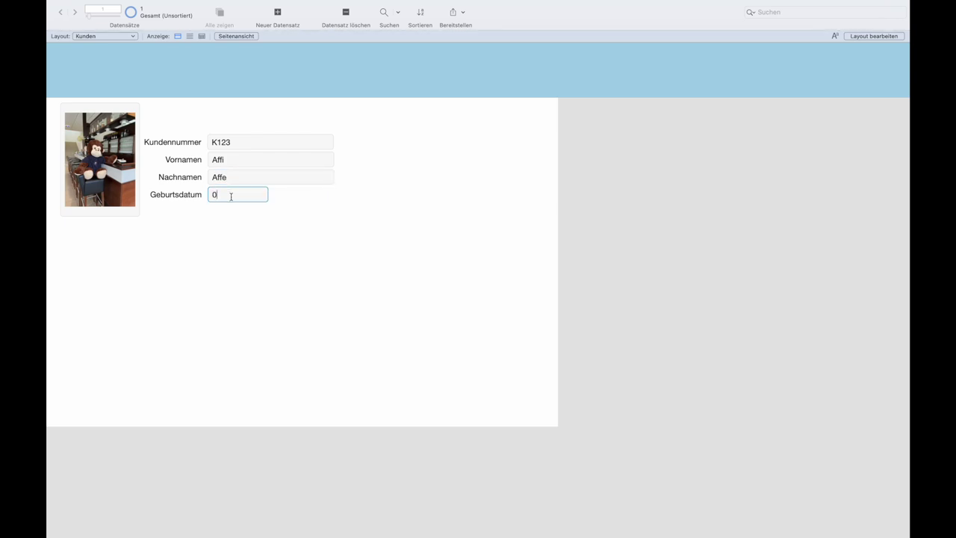
{"action": "type", "text": "1.04.2000"}
{"action": "left_click", "coordinate": [330, 299]}
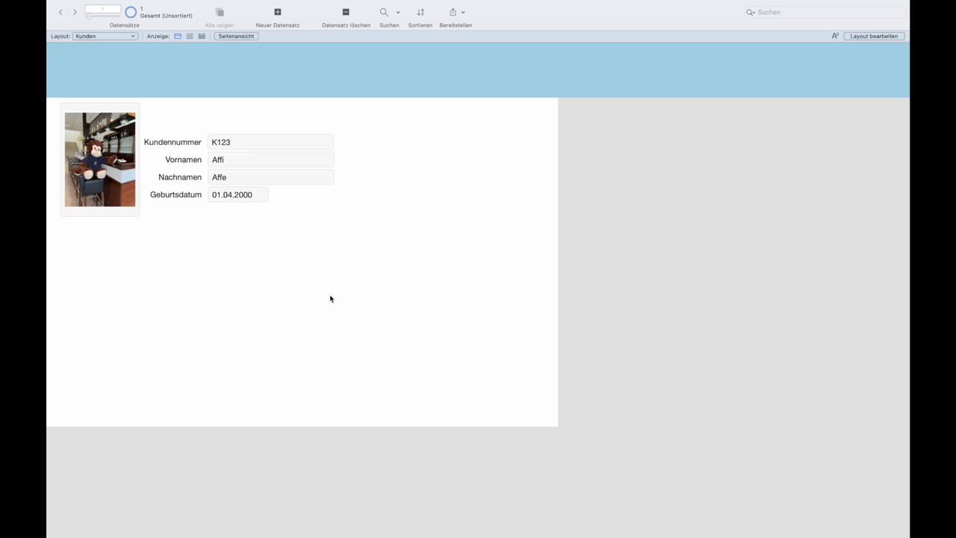
Create a new customer record with logo.png as its photo.
{"action": "left_click", "coordinate": [278, 13]}
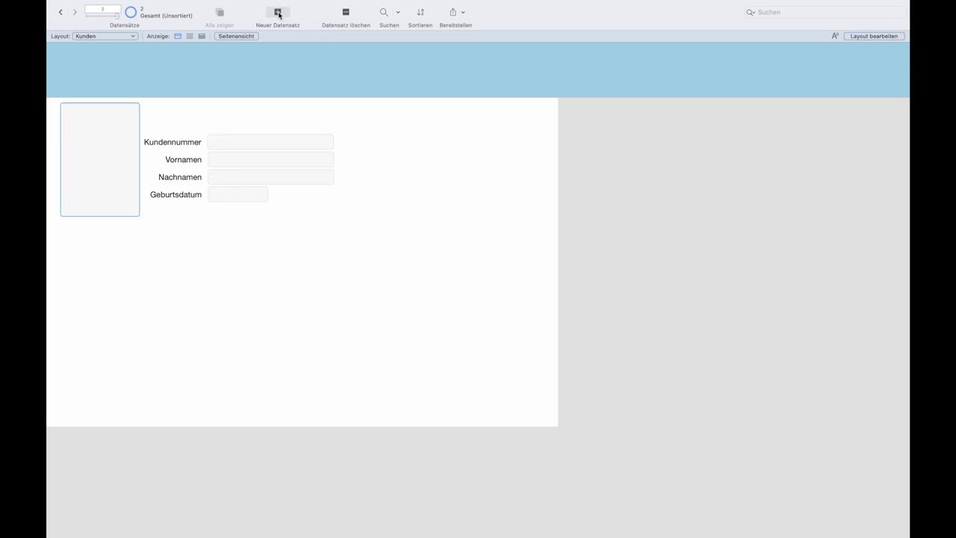
{"action": "key", "text": "ctrl+Right"}
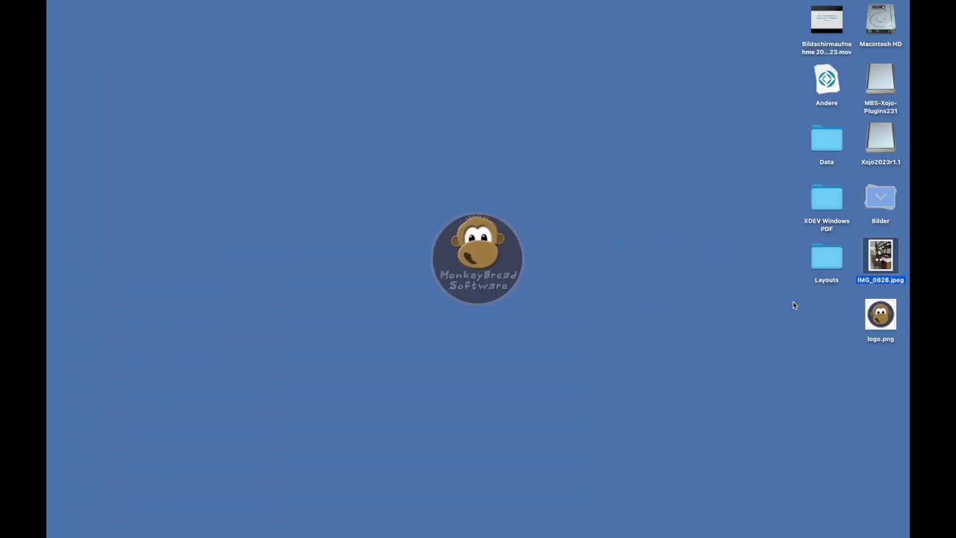
{"action": "left_click_drag", "start_coordinate": [880, 315], "coordinate": [90, 144]}
{"action": "key", "text": "ctrl+Left"}
Enter the new record's customer number, first and last names, and birth date 11.11.2005.
{"action": "key", "text": "Tab"}
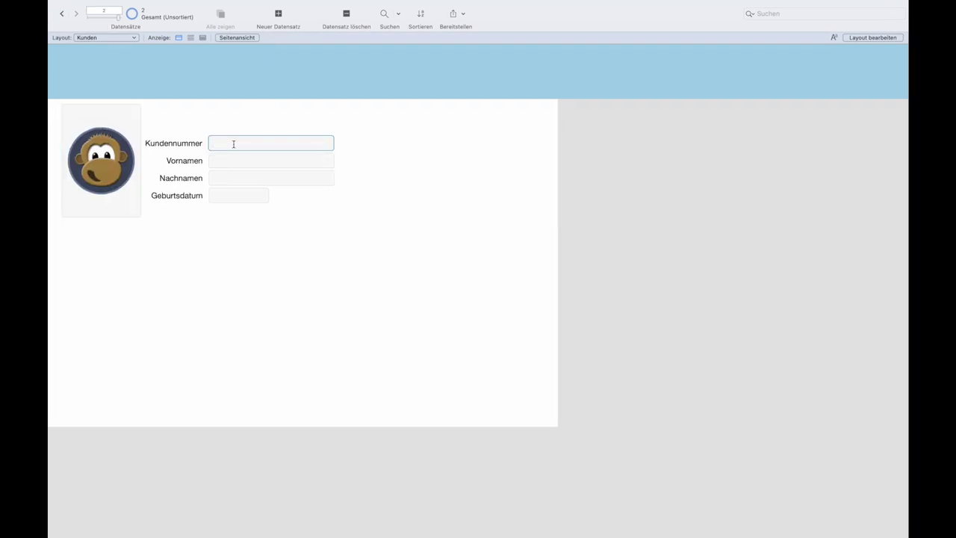
{"action": "left_click", "coordinate": [257, 156]}
{"action": "type", "text": "Max"}
{"action": "left_click", "coordinate": [230, 179]}
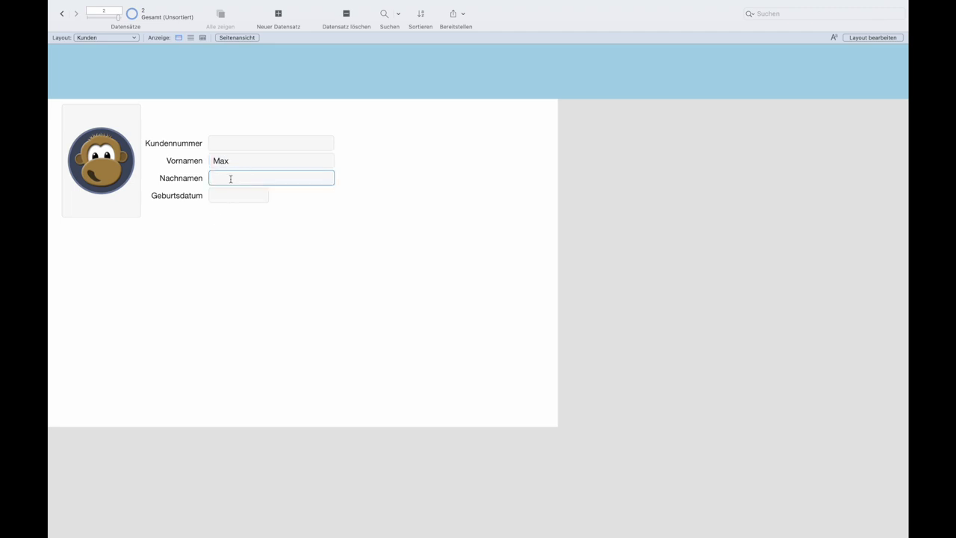
{"action": "type", "text": "Monkey"}
{"action": "left_click", "coordinate": [250, 141]}
{"action": "type", "text": "K2345"}
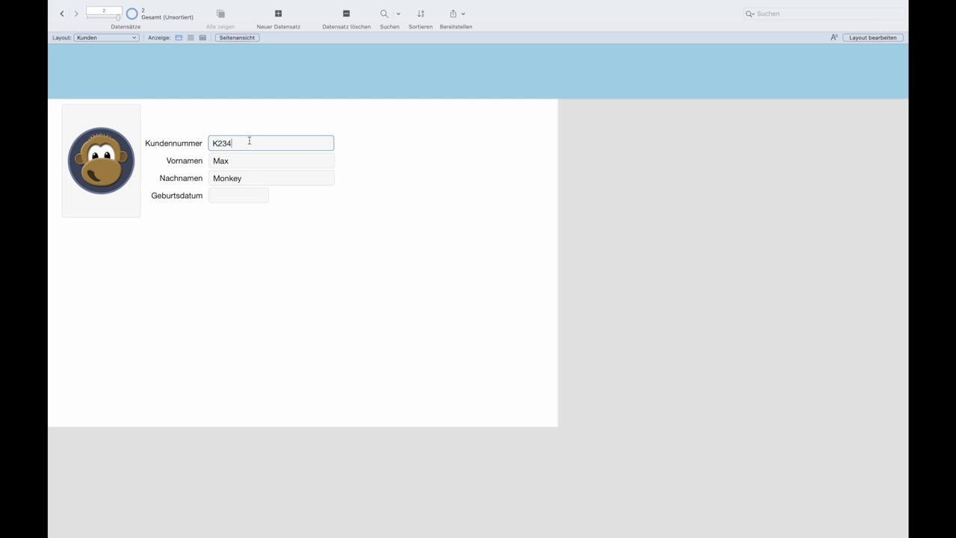
{"action": "left_click", "coordinate": [227, 195]}
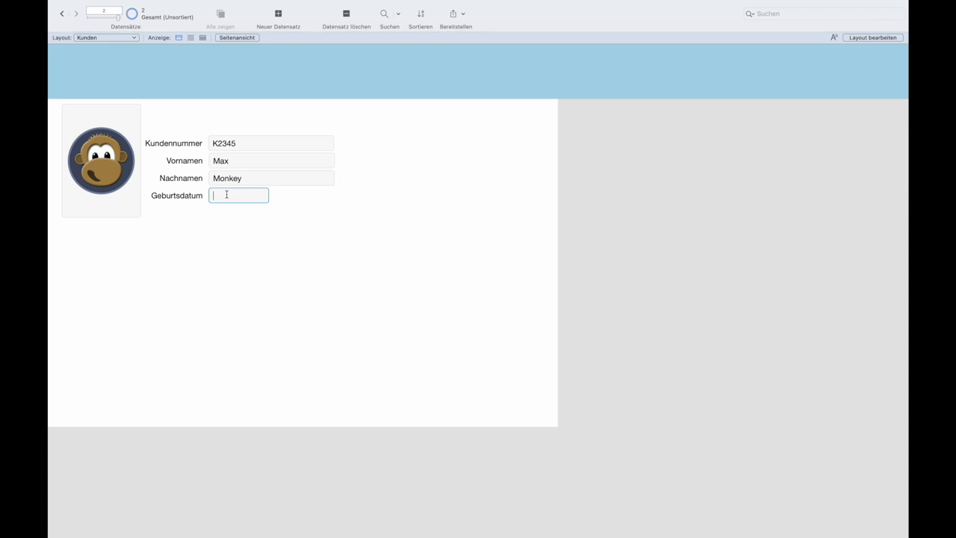
{"action": "type", "text": "011"}
{"action": "type", "text": "5"}
{"action": "left_click", "coordinate": [288, 249]}
Page back and forth between the first and second customer records.
{"action": "left_click", "coordinate": [62, 14]}
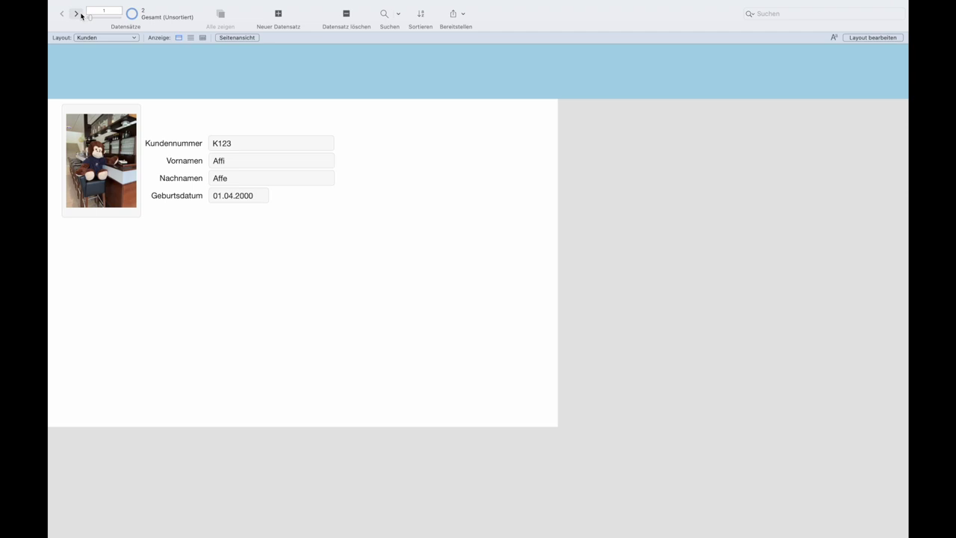
{"action": "left_click", "coordinate": [77, 13]}
{"action": "left_click", "coordinate": [62, 13]}
{"action": "left_click", "coordinate": [76, 13]}
{"action": "left_click", "coordinate": [62, 14]}
{"action": "left_click", "coordinate": [76, 13]}
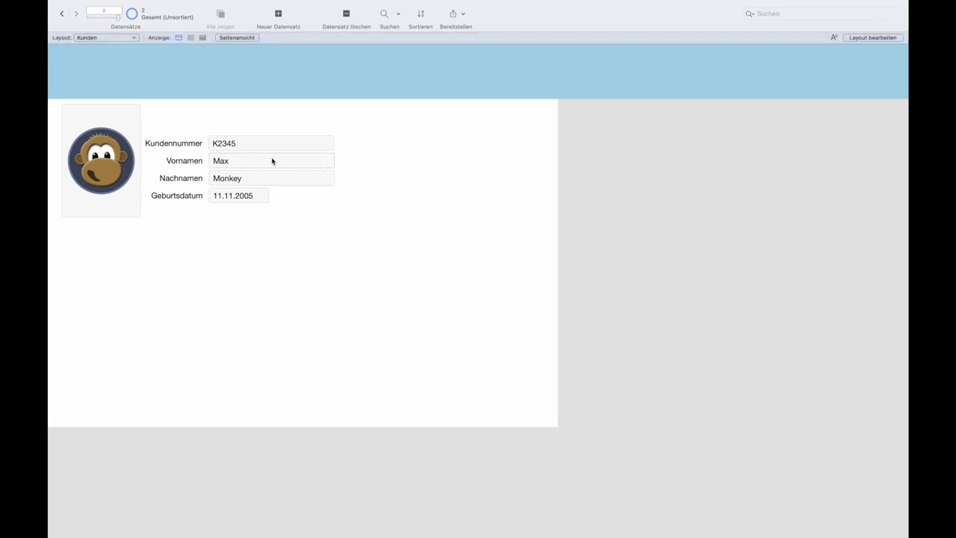
{"action": "left_click", "coordinate": [117, 38]}
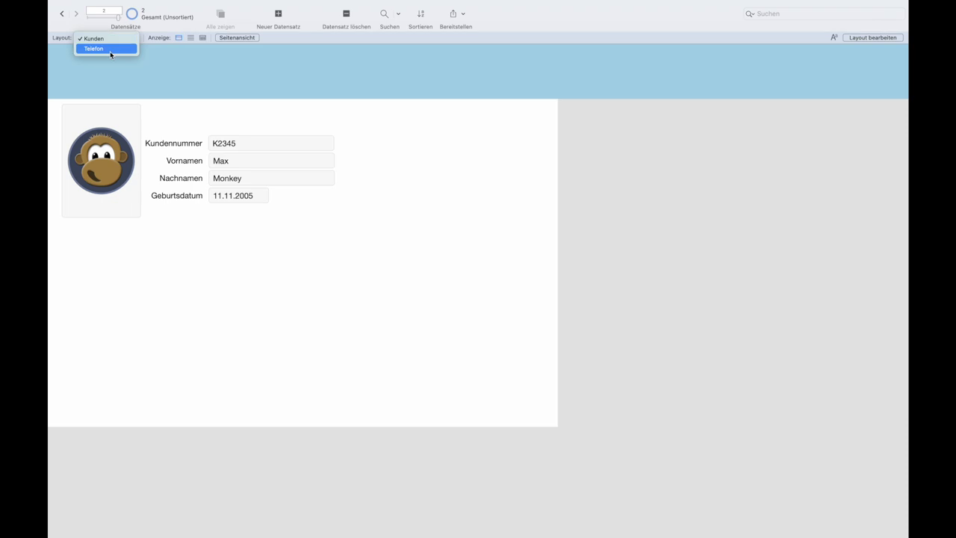
On the Telefon layout, add a phone record with a customer number and phone number.
{"action": "left_click", "coordinate": [109, 50]}
{"action": "left_click", "coordinate": [278, 14]}
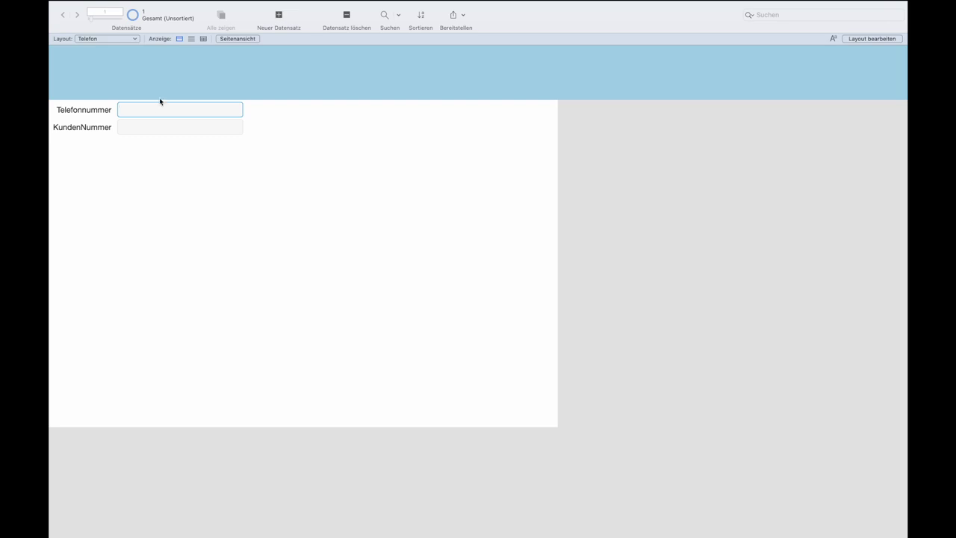
{"action": "left_click", "coordinate": [152, 126]}
{"action": "type", "text": "K"}
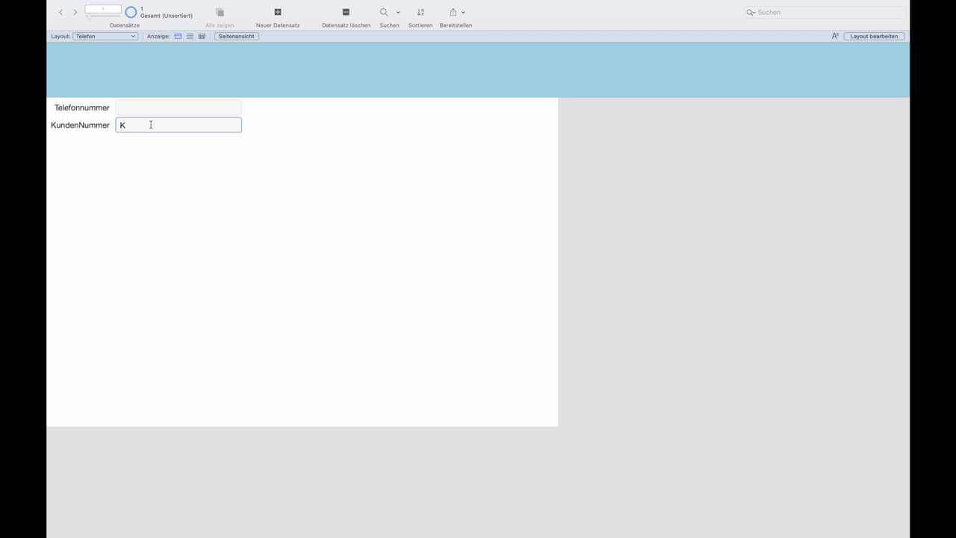
{"action": "type", "text": "1234"}
{"action": "left_click", "coordinate": [139, 107]}
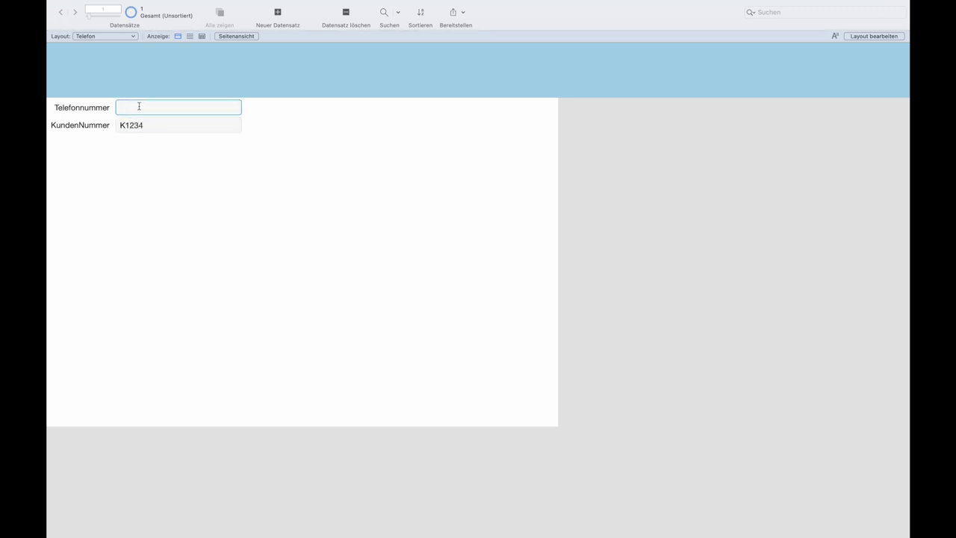
{"action": "type", "text": "1234567"}
Add another phone record pairing a customer number with a phone number, then start a third.
{"action": "left_click", "coordinate": [277, 16]}
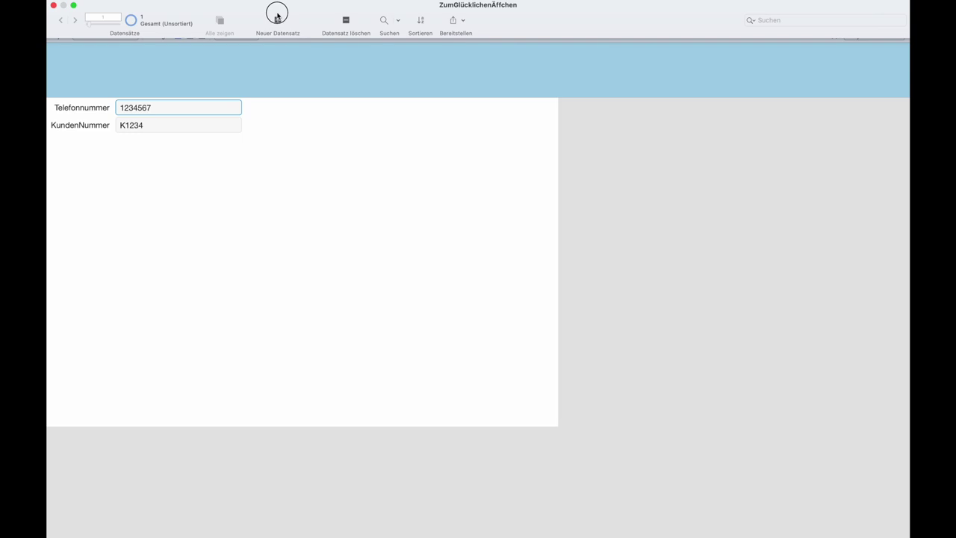
{"action": "left_click", "coordinate": [277, 16]}
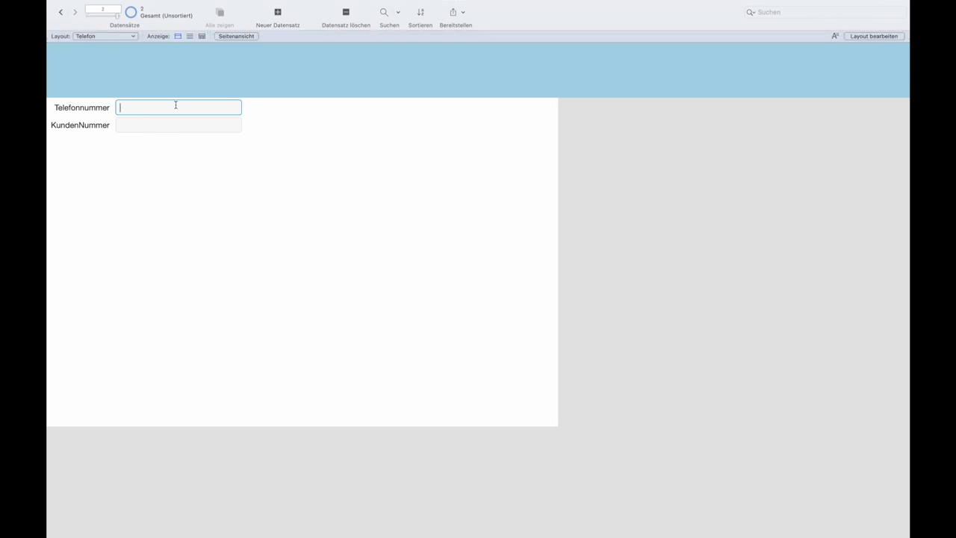
{"action": "left_click", "coordinate": [158, 128]}
{"action": "type", "text": "K"}
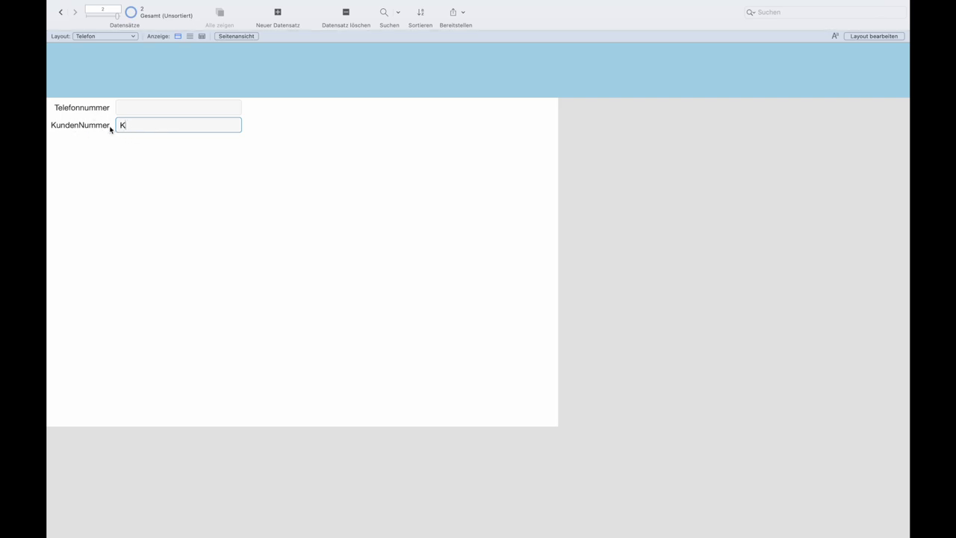
{"action": "type", "text": "1234"}
{"action": "left_click", "coordinate": [135, 110]}
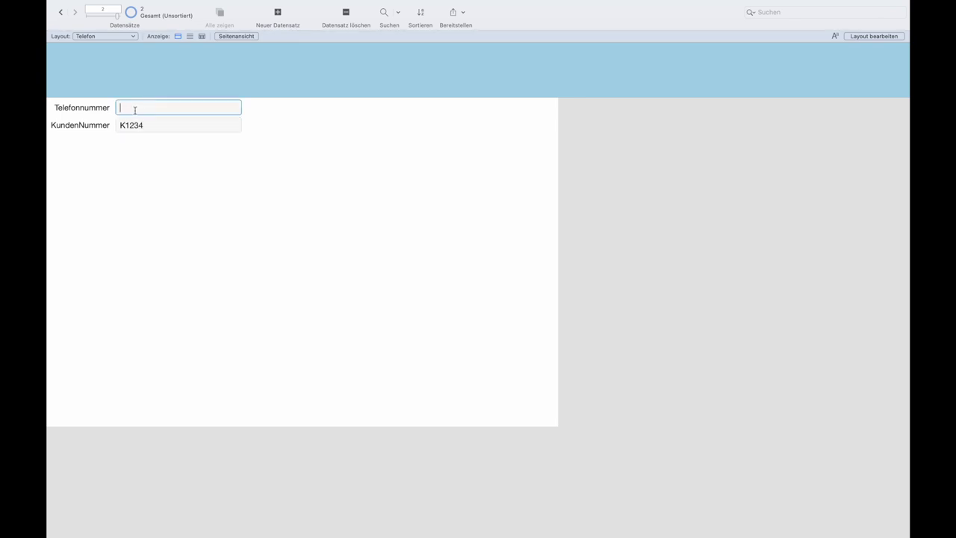
{"action": "type", "text": "7838949"}
{"action": "left_click", "coordinate": [278, 13]}
Fill the Telefon record with KundenNummer K2345 and Telefonnummer 0303589.
{"action": "left_click", "coordinate": [158, 125]}
{"action": "type", "text": "K"}
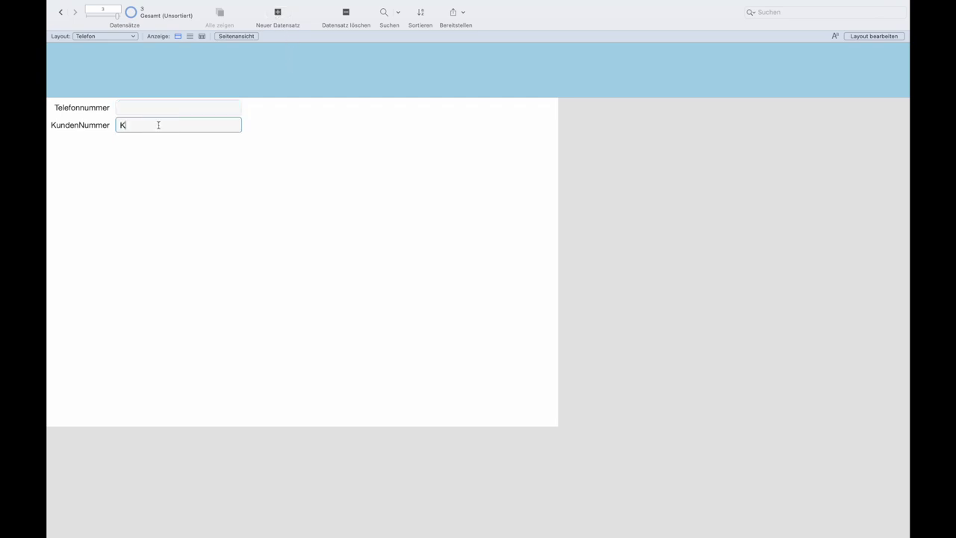
{"action": "type", "text": "2345"}
{"action": "left_click", "coordinate": [142, 111]}
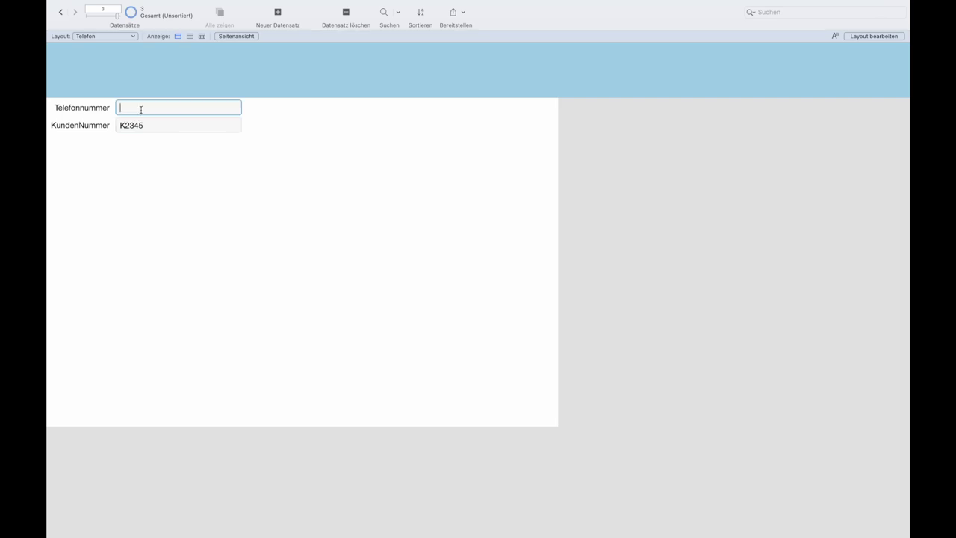
{"action": "type", "text": "0303589"}
{"action": "left_click", "coordinate": [280, 19]}
{"action": "left_click", "coordinate": [140, 125]}
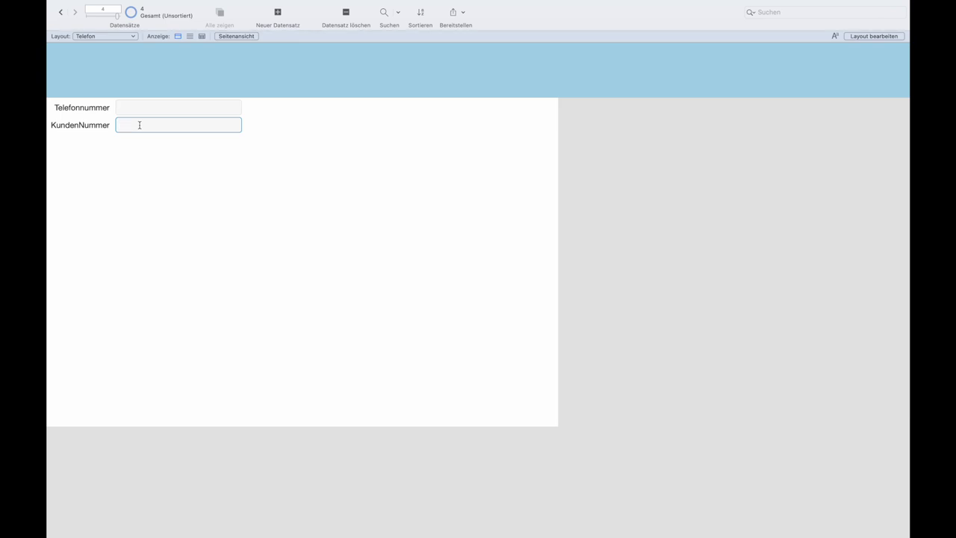
{"action": "type", "text": "K2345"}
{"action": "left_click", "coordinate": [177, 109]}
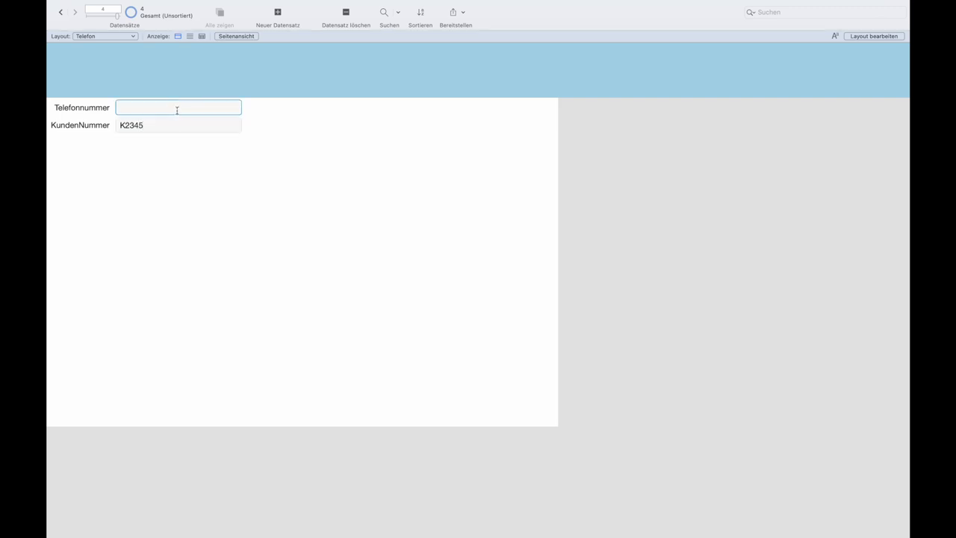
{"action": "type", "text": "7835758"}
{"action": "left_click", "coordinate": [167, 149]}
Add a Telefon record for K3456 with 456789876, then switch to the Kunden layout.
{"action": "left_click", "coordinate": [278, 14]}
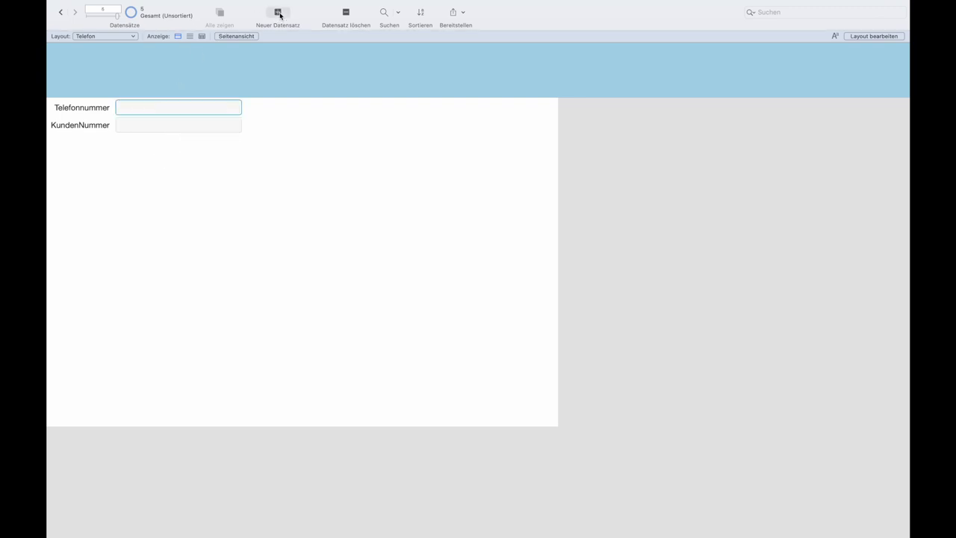
{"action": "left_click", "coordinate": [132, 122]}
{"action": "type", "text": "K"}
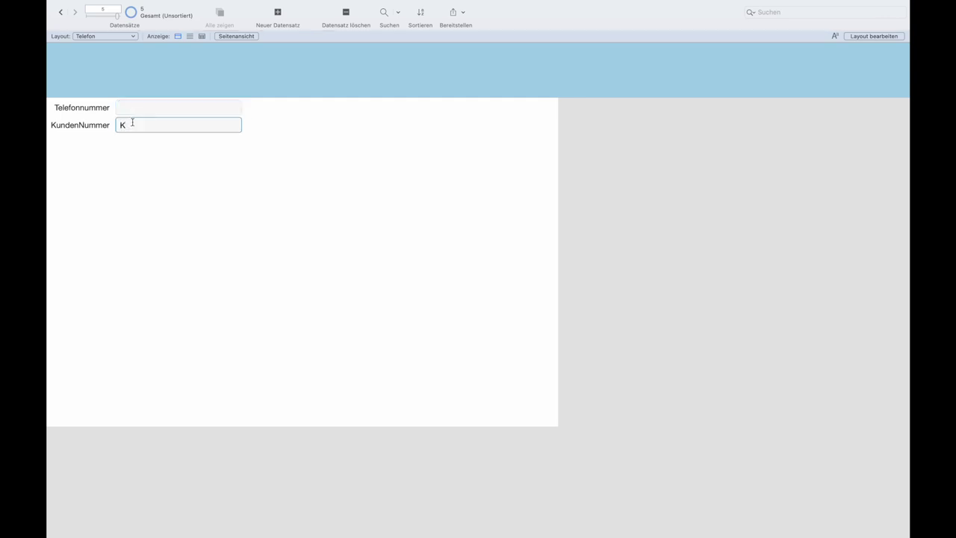
{"action": "type", "text": "34565"}
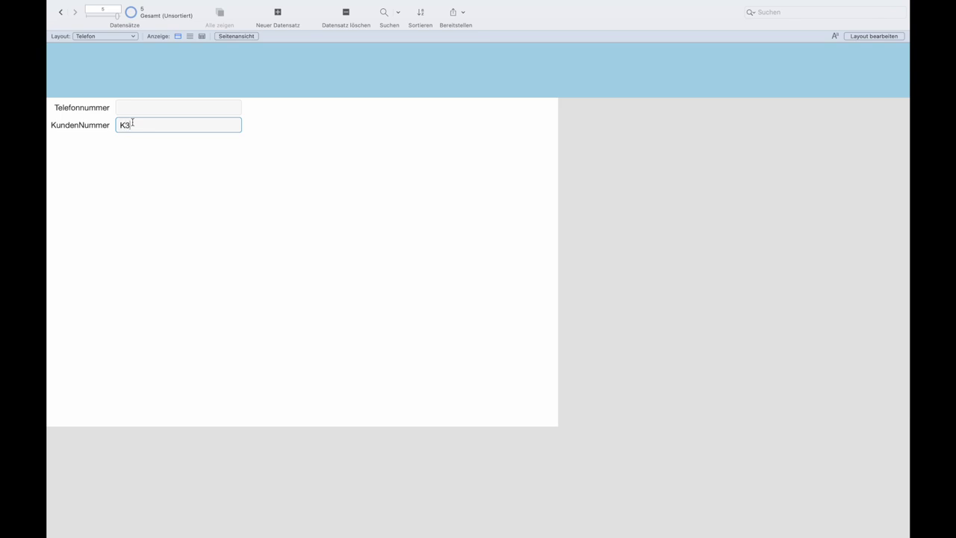
{"action": "key", "text": "BackSpace"}
{"action": "key", "text": "BackSpace"}
{"action": "type", "text": "6"}
{"action": "left_click", "coordinate": [175, 109]}
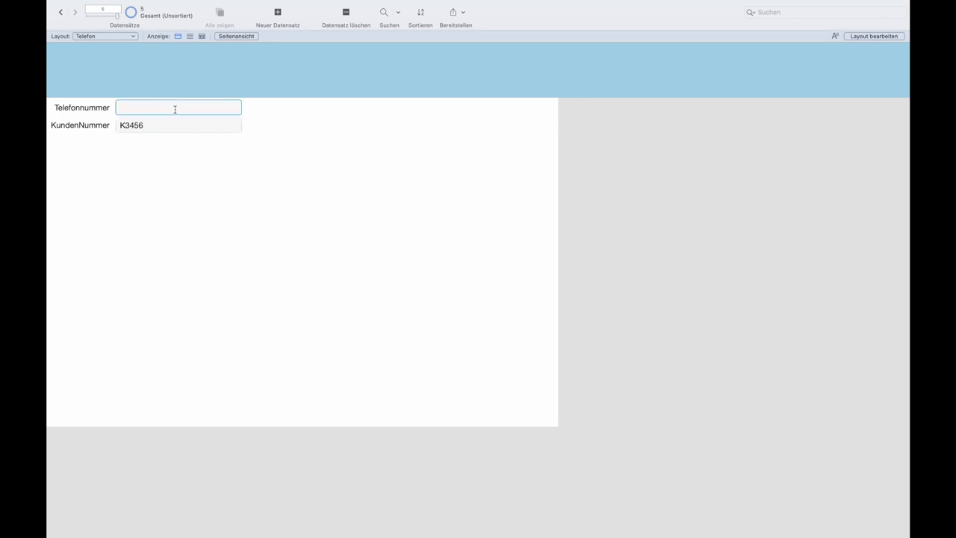
{"action": "type", "text": "456789876"}
{"action": "left_click", "coordinate": [234, 172]}
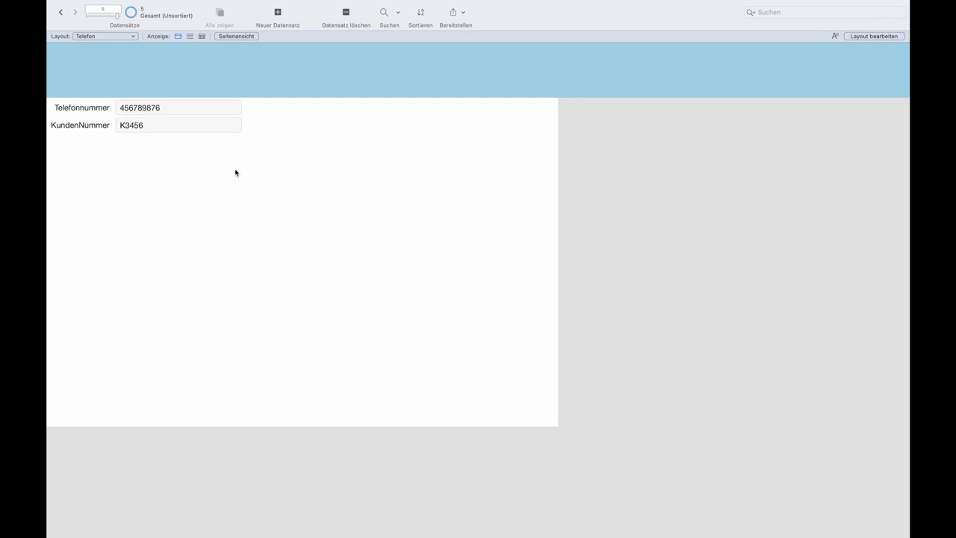
{"action": "left_click", "coordinate": [128, 37]}
{"action": "left_click", "coordinate": [124, 28]}
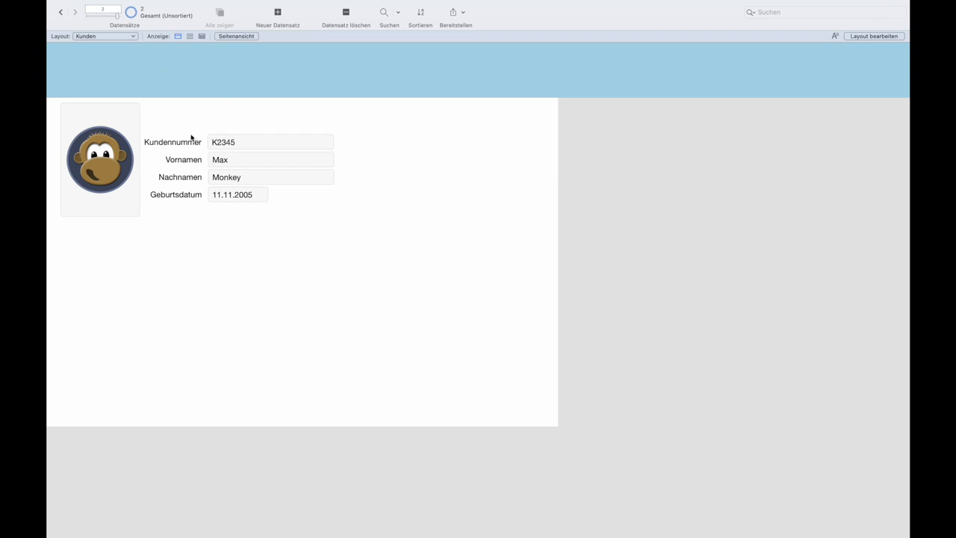
Edit the Kunden layout and draw a portal to the right of the customer fields.
{"action": "left_click", "coordinate": [855, 38]}
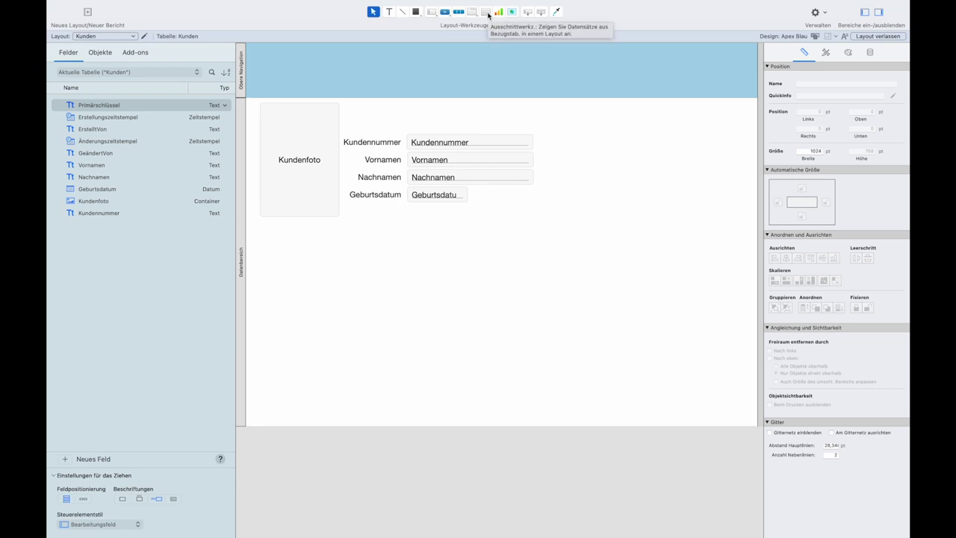
{"action": "left_click", "coordinate": [486, 12]}
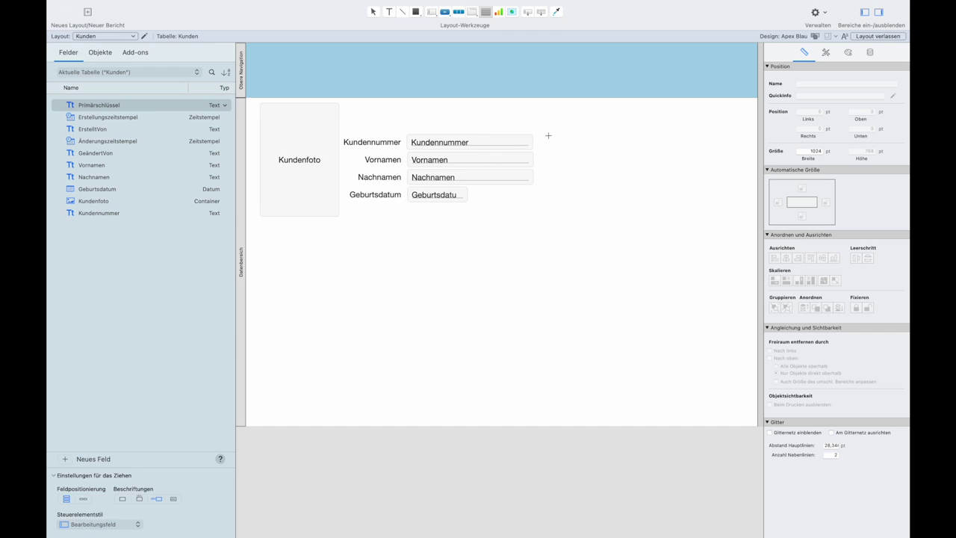
{"action": "left_click_drag", "start_coordinate": [546, 134], "coordinate": [738, 216]}
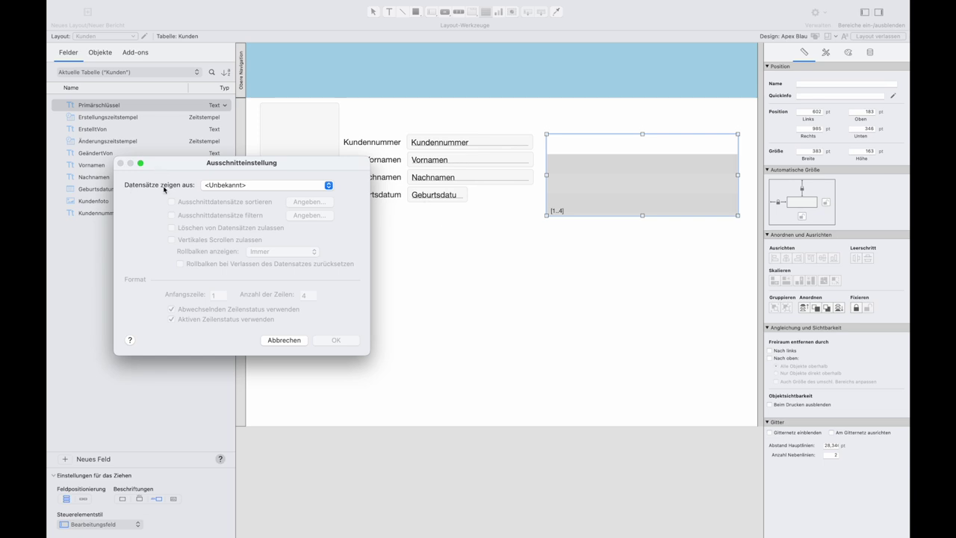
Make the portal show records from the Telefon table and open its sort settings.
{"action": "left_click", "coordinate": [223, 186]}
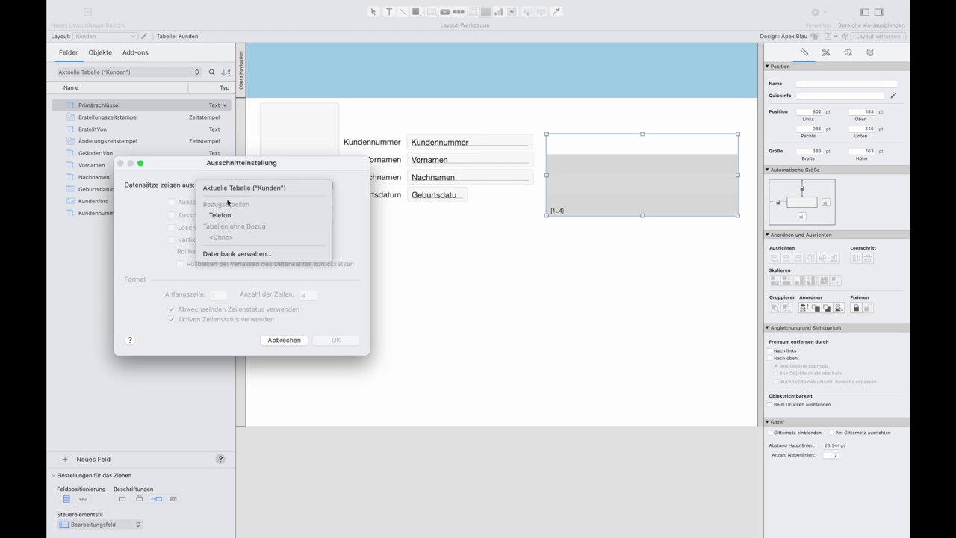
{"action": "left_click", "coordinate": [228, 216]}
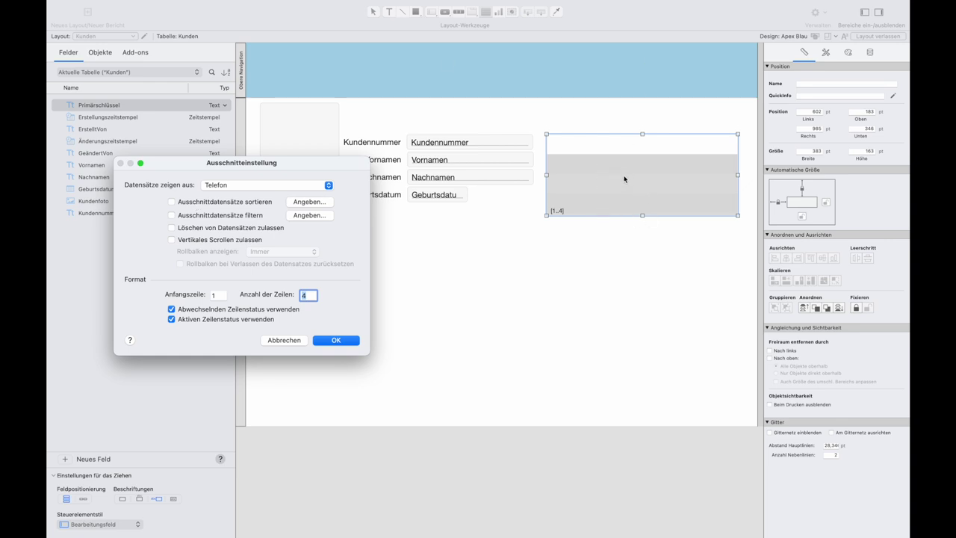
{"action": "left_click", "coordinate": [306, 201]}
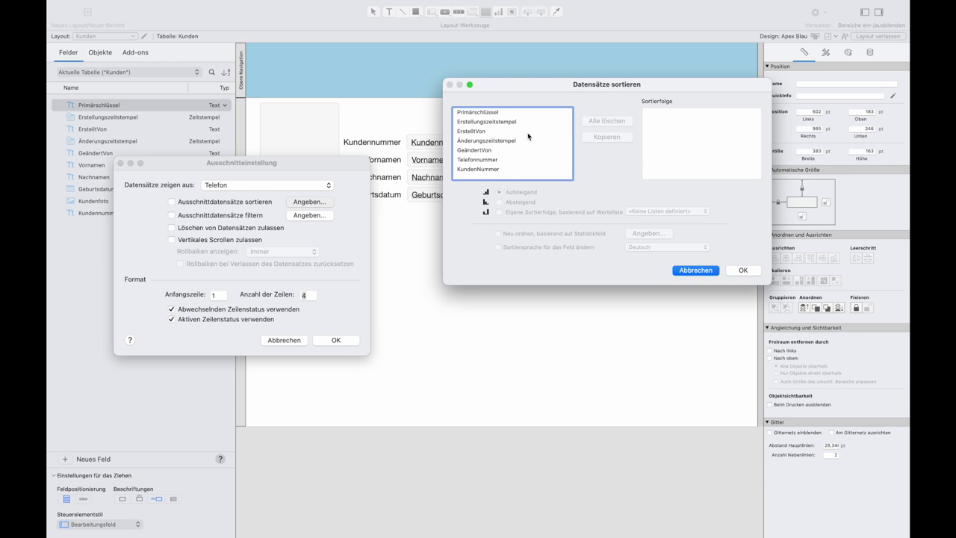
Sort the portal's Telefon records ascending by Telefonnummer.
{"action": "left_click", "coordinate": [477, 159]}
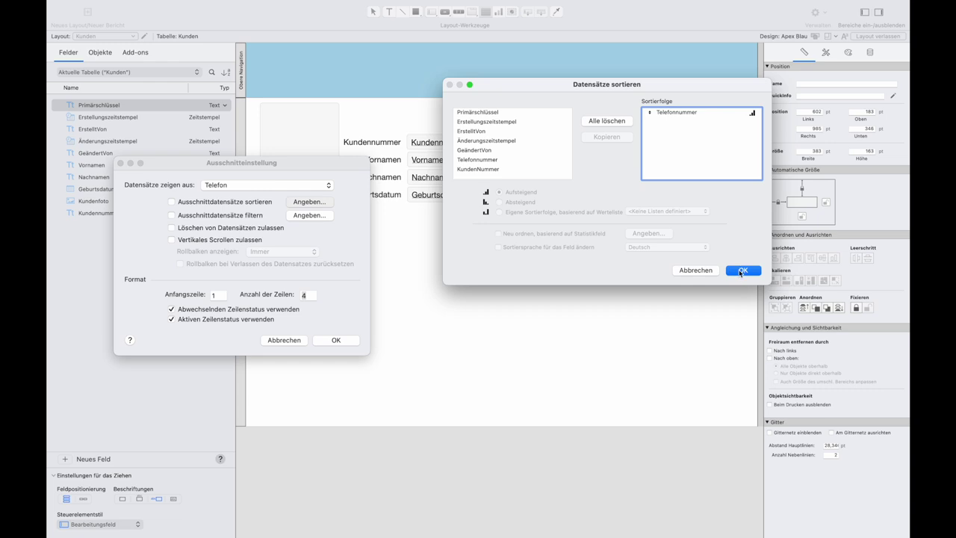
{"action": "left_click", "coordinate": [742, 271]}
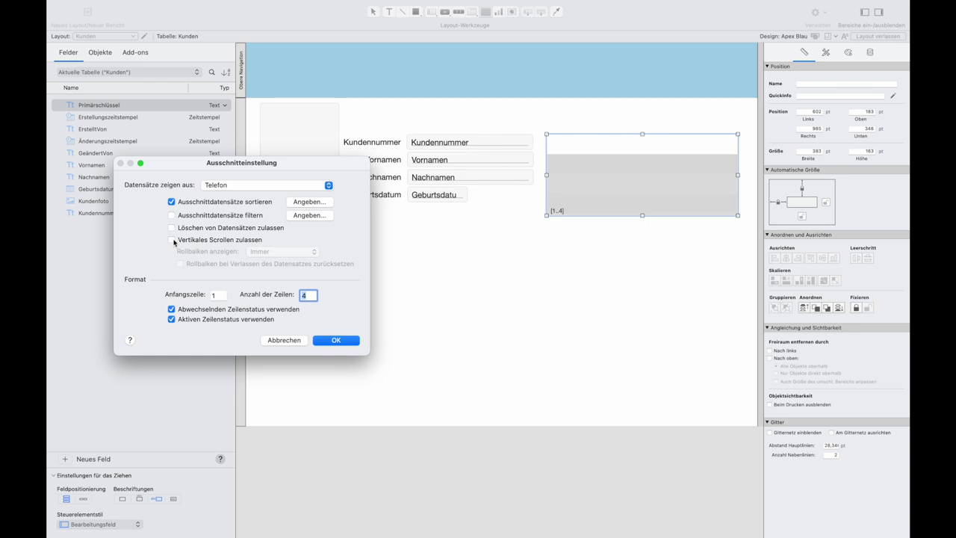
Allow vertical scrolling with scrollbars shown Beim Scrollen, and reduce the portal to 3 rows.
{"action": "left_click", "coordinate": [172, 240]}
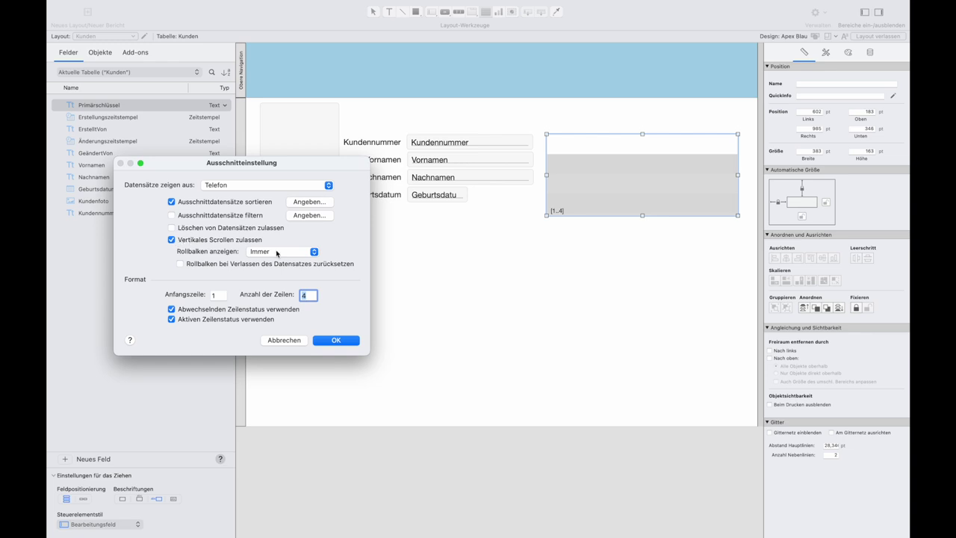
{"action": "left_click", "coordinate": [278, 252]}
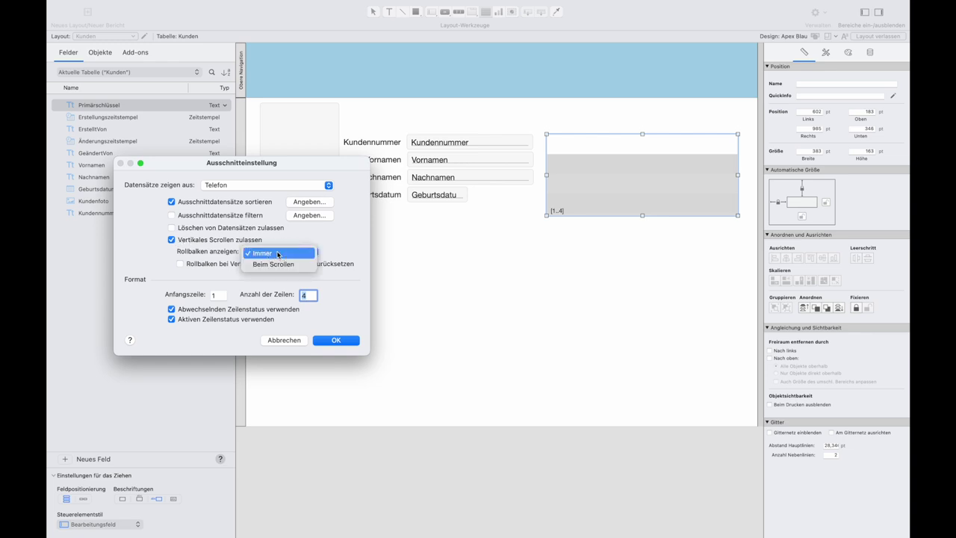
{"action": "left_click", "coordinate": [276, 264]}
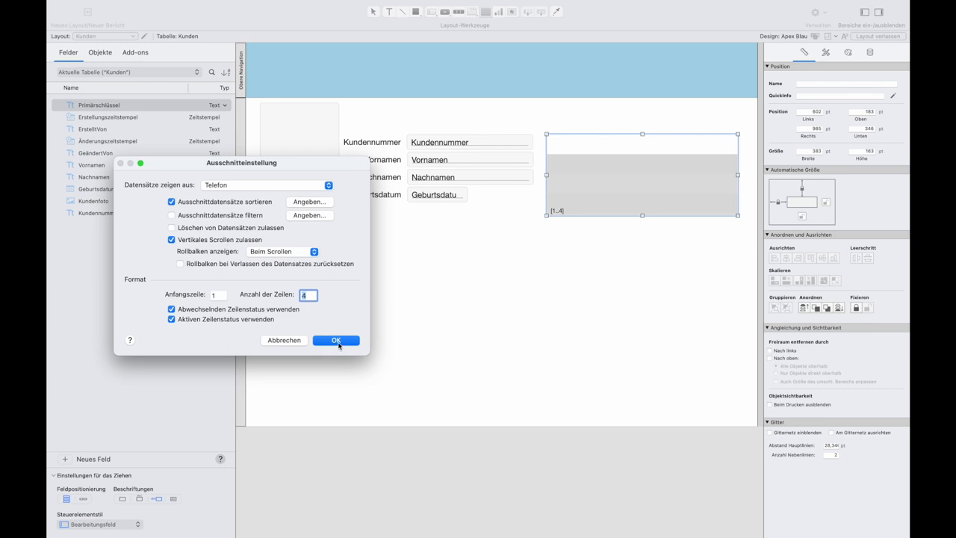
{"action": "key", "text": "BackSpace"}
{"action": "type", "text": "3"}
{"action": "left_click", "coordinate": [336, 340]}
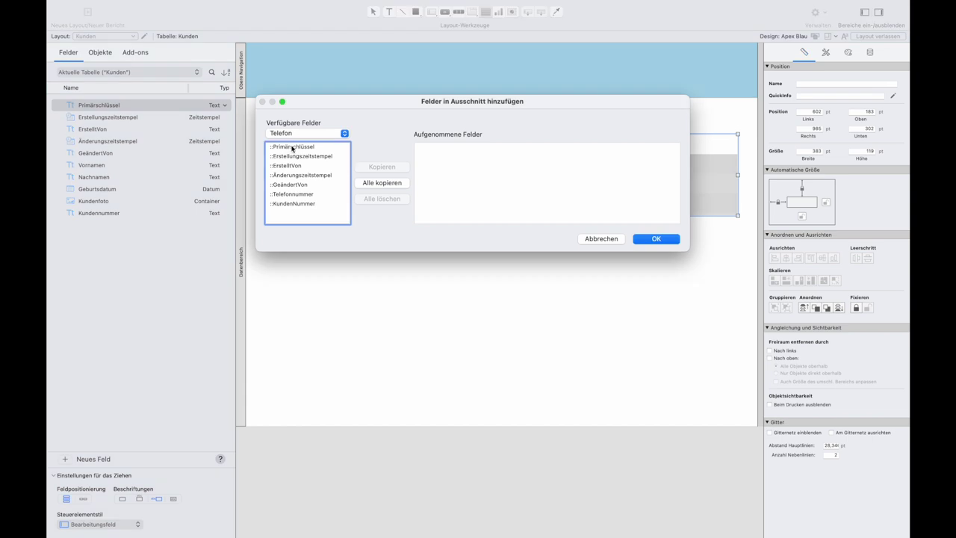
Place Telefon::Telefonnummer in the portal as its only field.
{"action": "left_click_drag", "start_coordinate": [380, 107], "coordinate": [391, 249]}
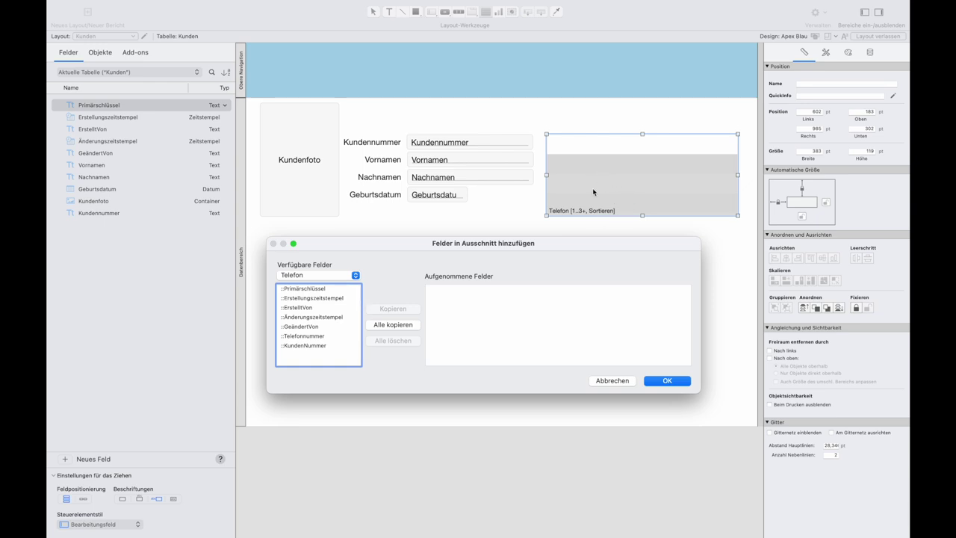
{"action": "left_click", "coordinate": [305, 337]}
{"action": "left_click", "coordinate": [408, 309]}
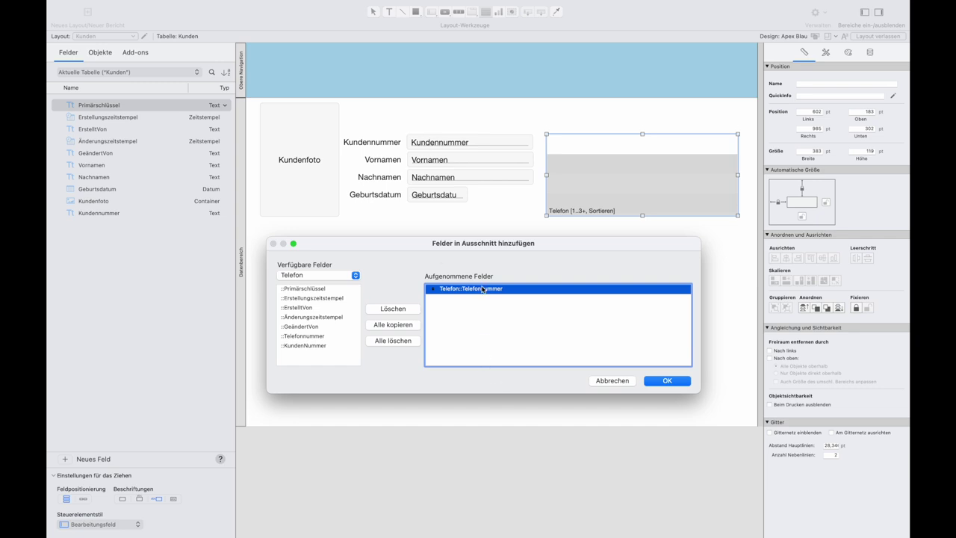
{"action": "left_click", "coordinate": [669, 384]}
Widen the portal's Telefonnummer field from 249 pt to 253 pt.
{"action": "left_click", "coordinate": [601, 146]}
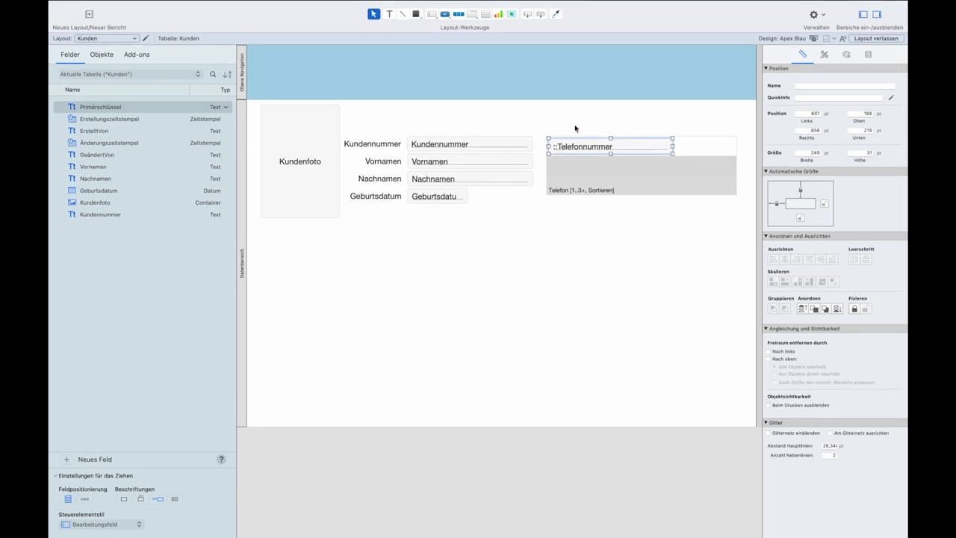
{"action": "left_click_drag", "start_coordinate": [673, 146], "coordinate": [676, 146]}
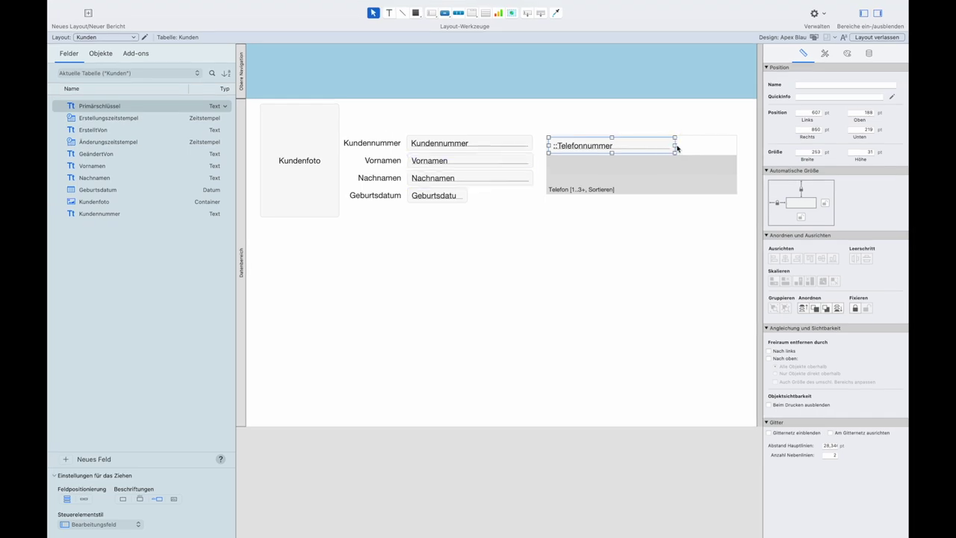
Save the Kunden layout changes, check the portal in Browse mode, and resume layout editing.
{"action": "left_click", "coordinate": [884, 38]}
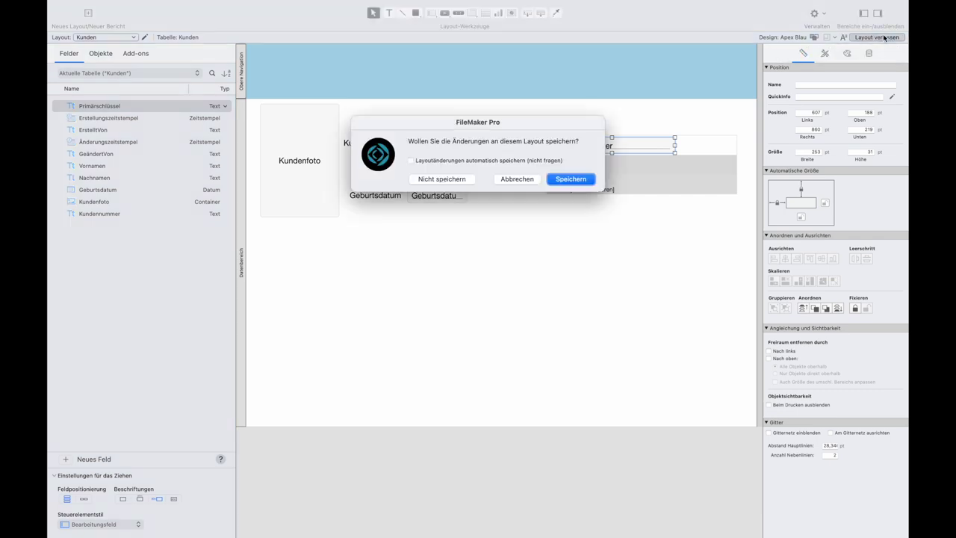
{"action": "left_click", "coordinate": [574, 185]}
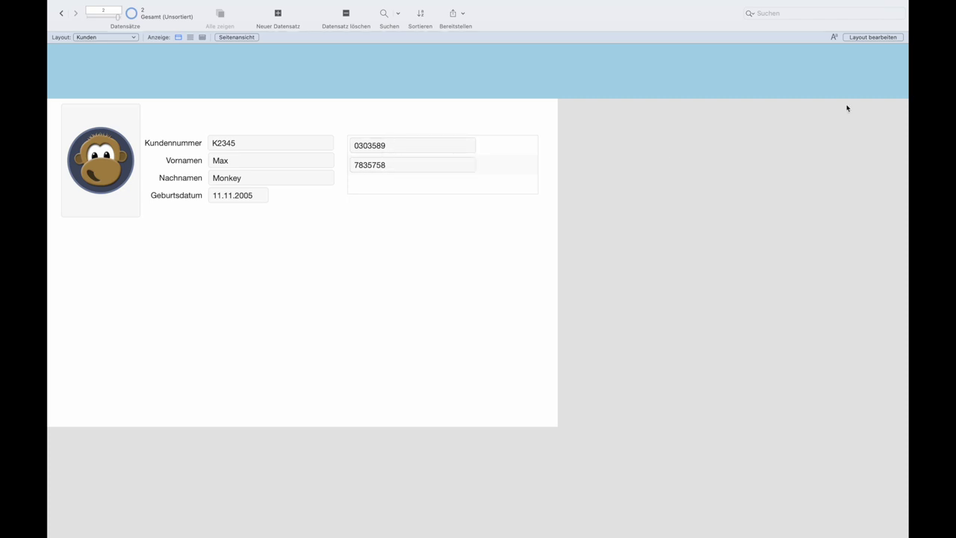
{"action": "left_click", "coordinate": [875, 37]}
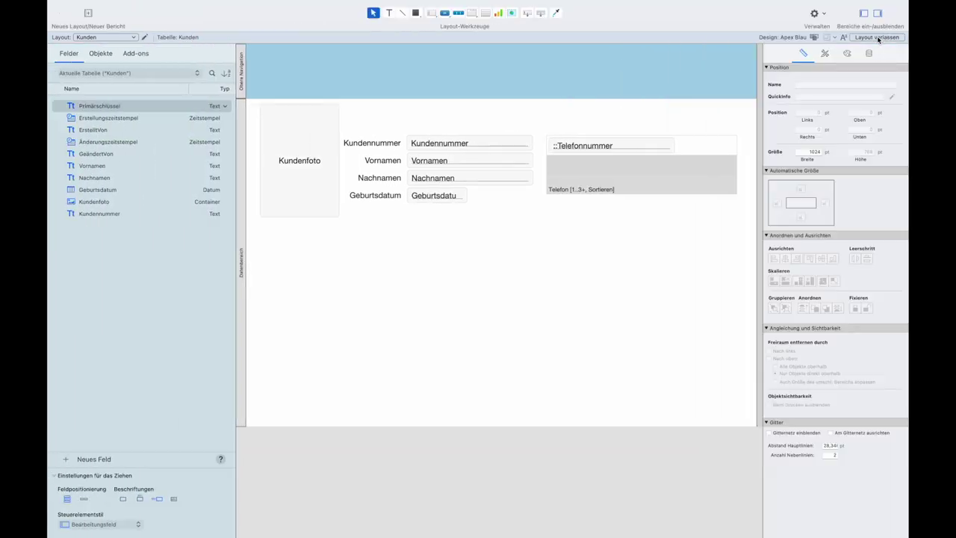
Shift the Telefonnummer field left in the portal row and save the layout.
{"action": "left_click", "coordinate": [648, 148]}
{"action": "left_click_drag", "start_coordinate": [648, 148], "coordinate": [634, 146]}
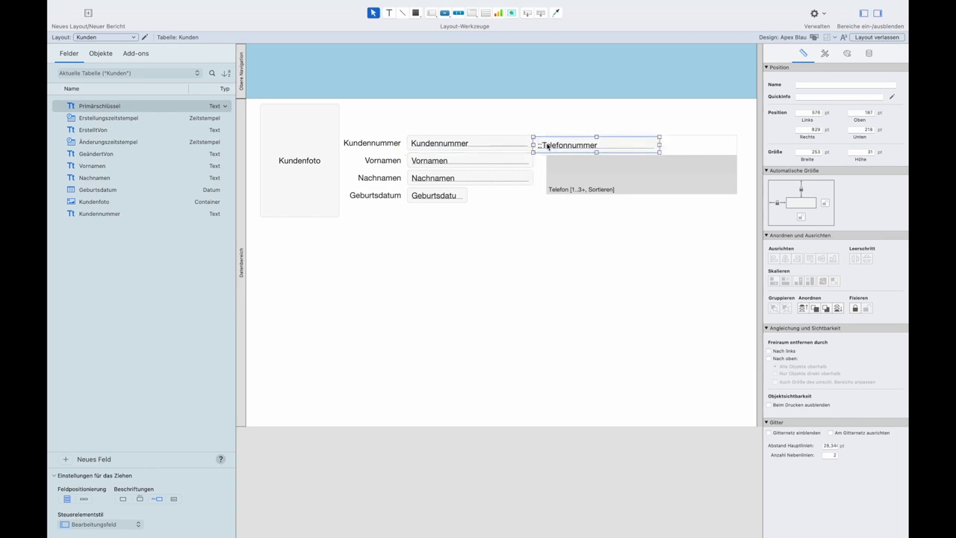
{"action": "left_click", "coordinate": [885, 38]}
{"action": "left_click", "coordinate": [574, 183]}
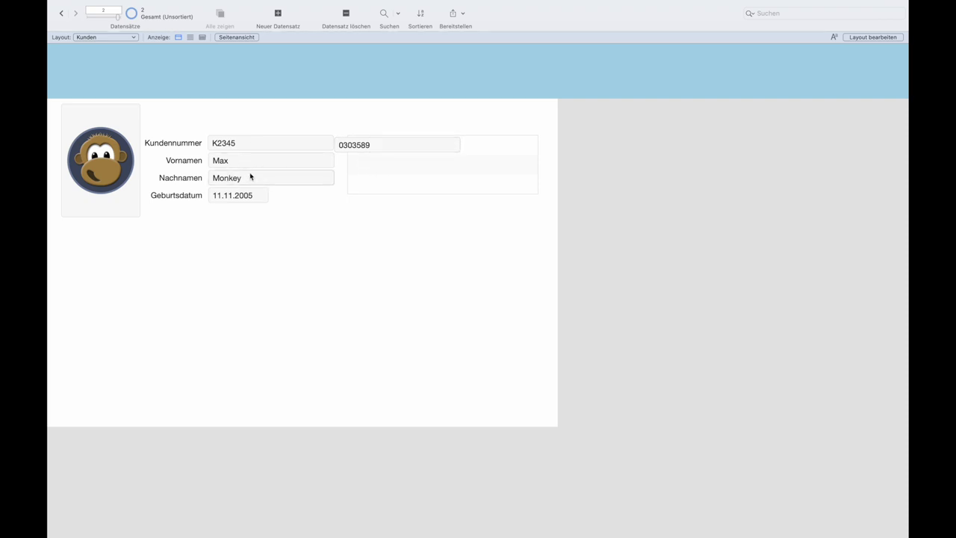
{"action": "left_click", "coordinate": [872, 37]}
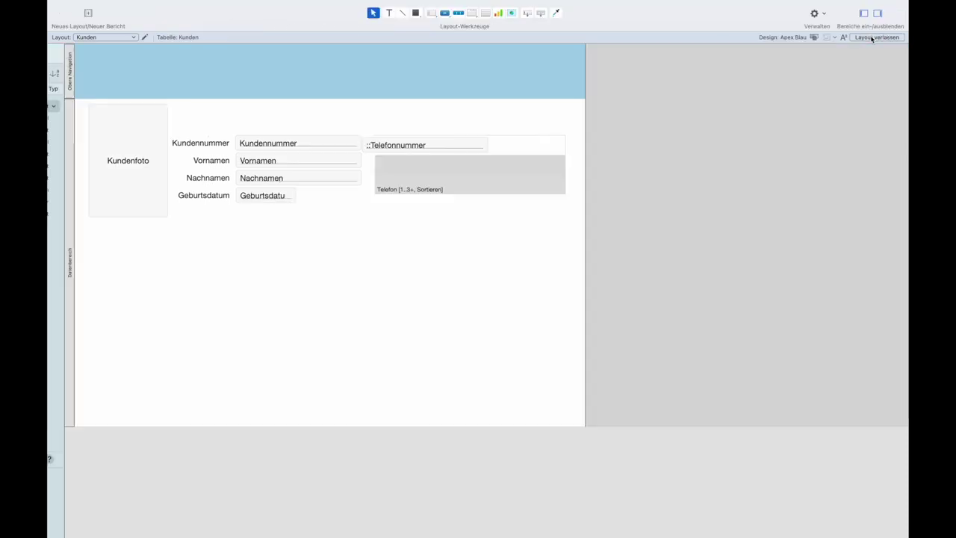
Nudge the Telefonnummer field slightly right, save again, and reopen layout editing.
{"action": "left_click", "coordinate": [602, 150]}
{"action": "left_click_drag", "start_coordinate": [601, 149], "coordinate": [616, 148]}
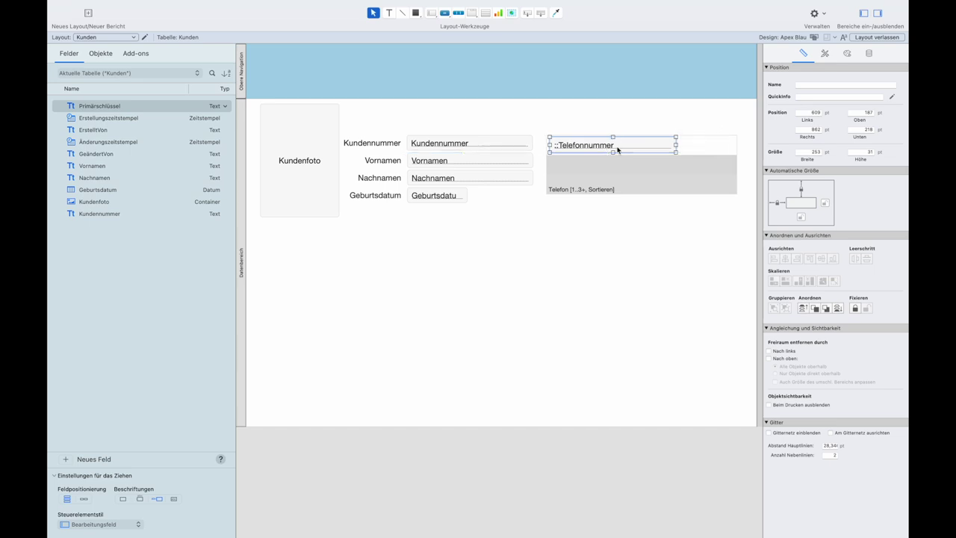
{"action": "left_click", "coordinate": [876, 38]}
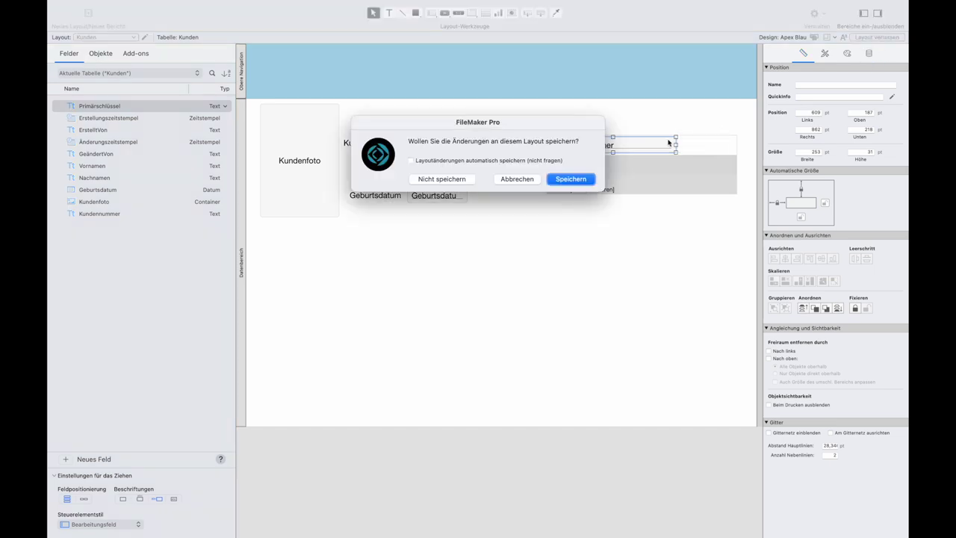
{"action": "left_click", "coordinate": [572, 180]}
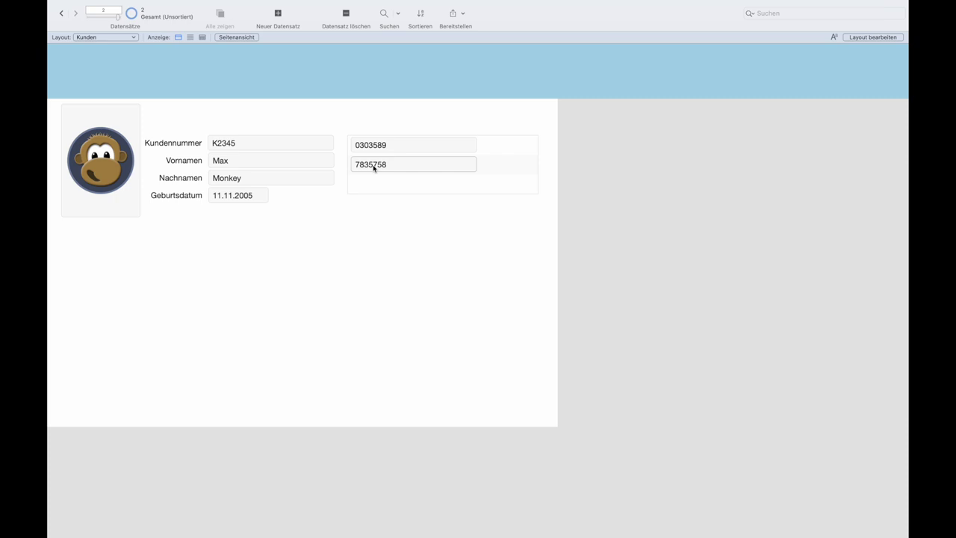
{"action": "left_click", "coordinate": [889, 38]}
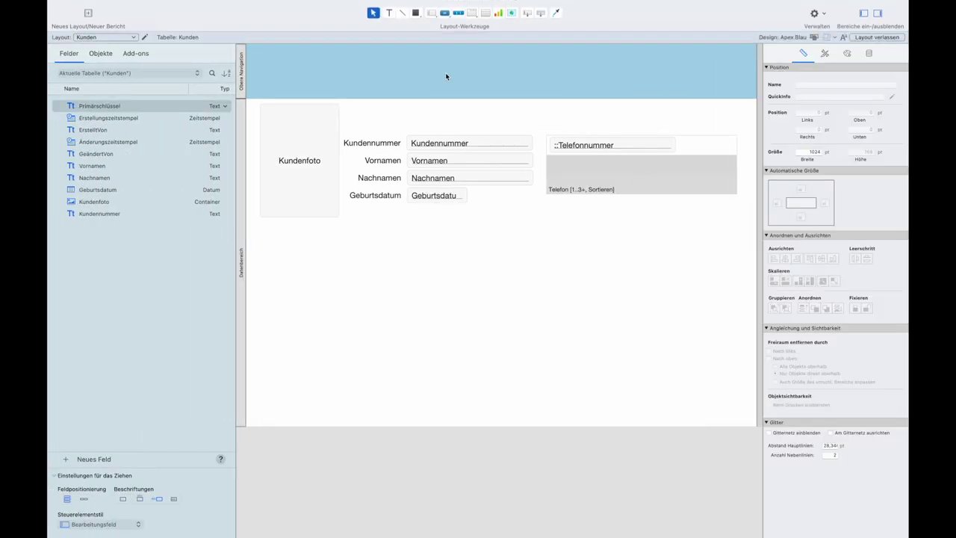
Draw an icon-only button with a trash icon beside Telefonnummer in the portal row.
{"action": "left_click", "coordinate": [448, 15]}
{"action": "left_click_drag", "start_coordinate": [683, 139], "coordinate": [705, 152]}
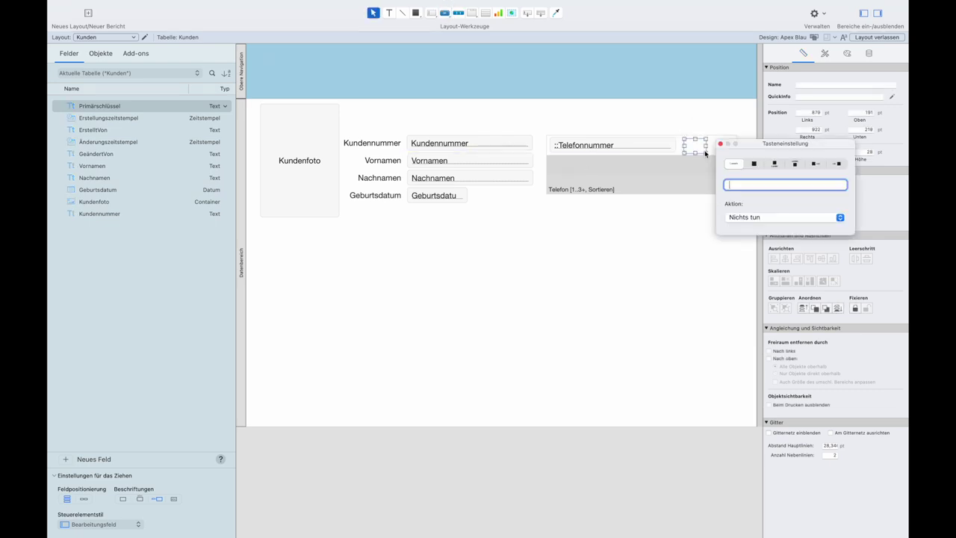
{"action": "left_click", "coordinate": [754, 163]}
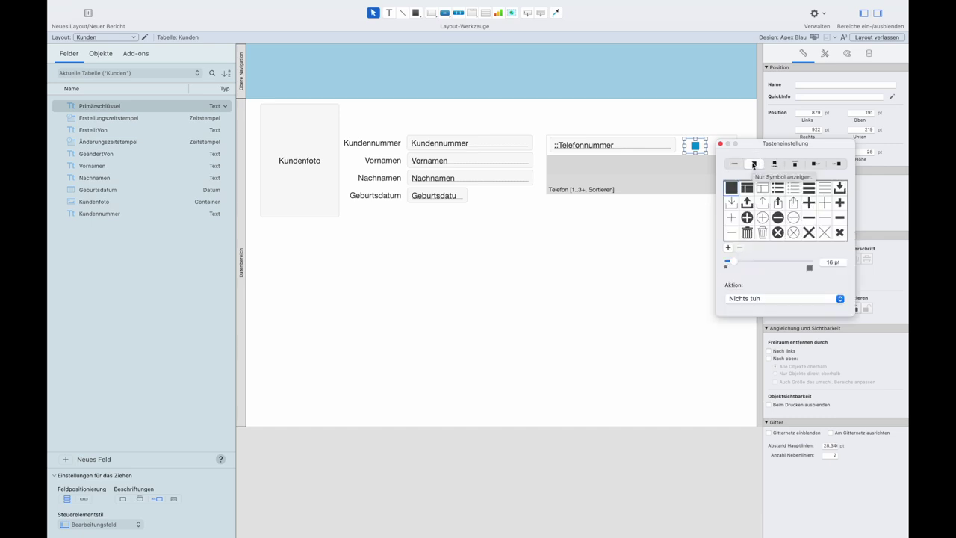
{"action": "left_click", "coordinate": [762, 232]}
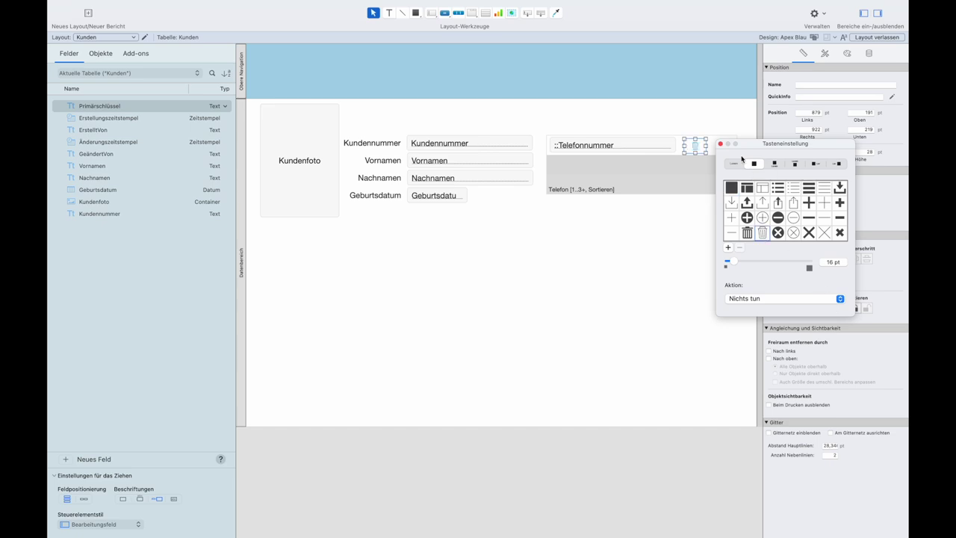
{"action": "left_click", "coordinate": [721, 143]}
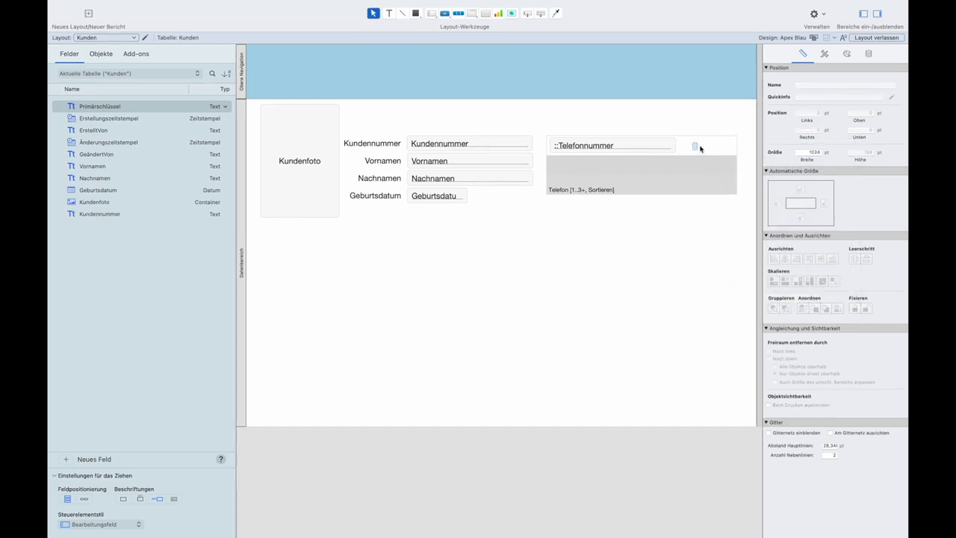
Set the button's action to Einzelner Schritt: Ausschnittreihe löschen, then leave layout editing.
{"action": "double_click", "coordinate": [700, 148]}
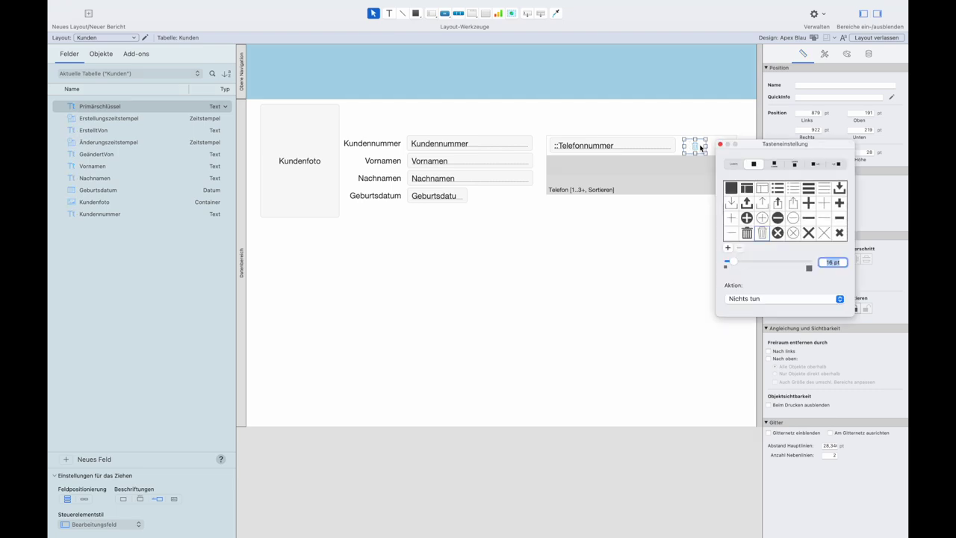
{"action": "left_click", "coordinate": [748, 298]}
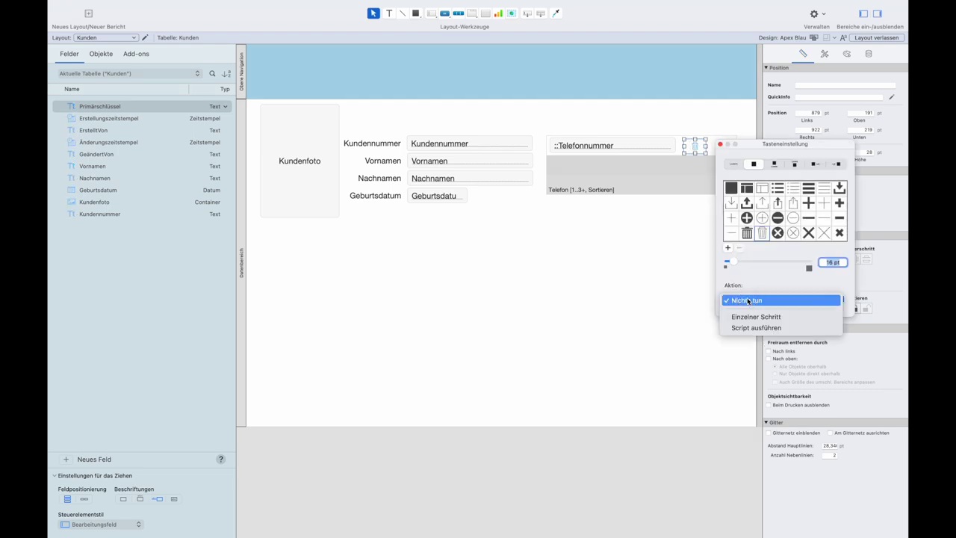
{"action": "left_click", "coordinate": [748, 320]}
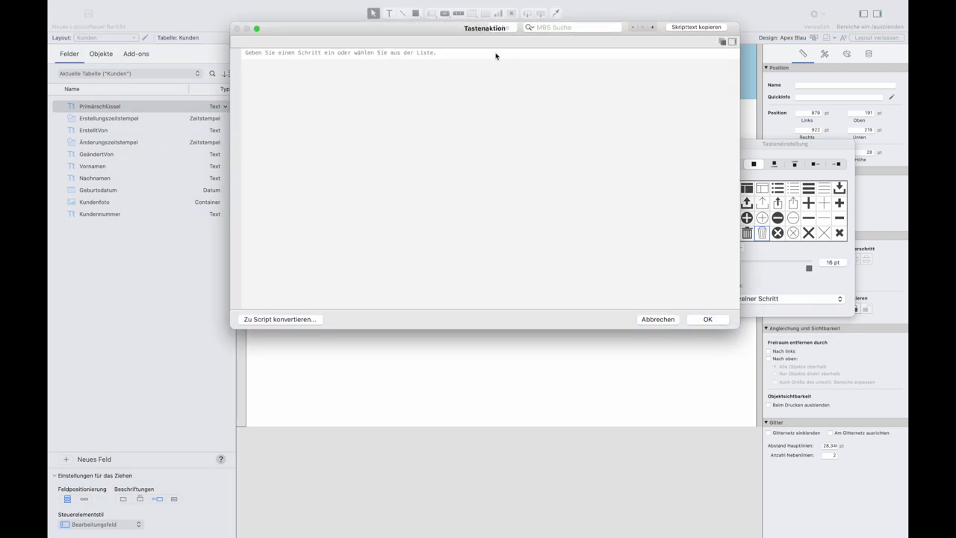
{"action": "left_click", "coordinate": [495, 53]}
{"action": "type", "text": "lö"}
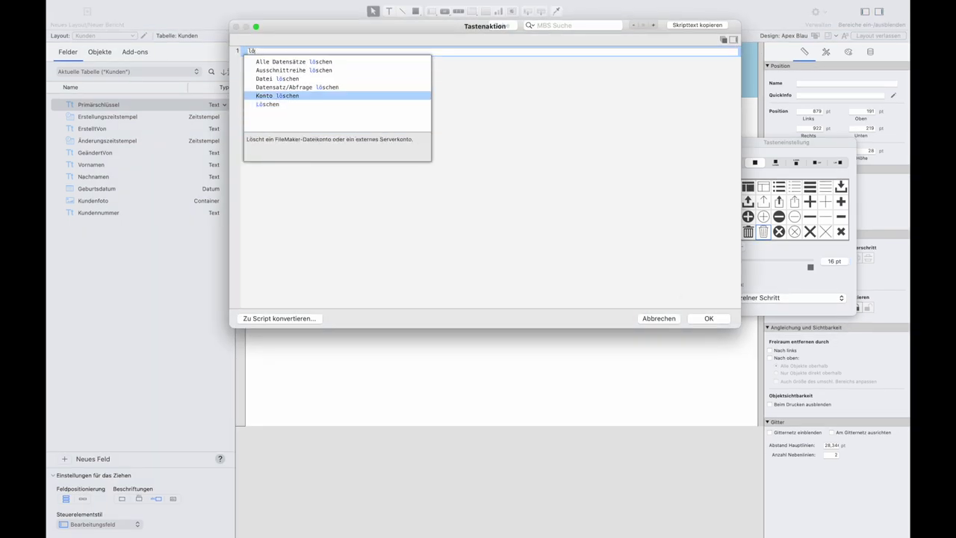
{"action": "key", "text": "Up"}
{"action": "key", "text": "Up"}
{"action": "key", "text": "Up"}
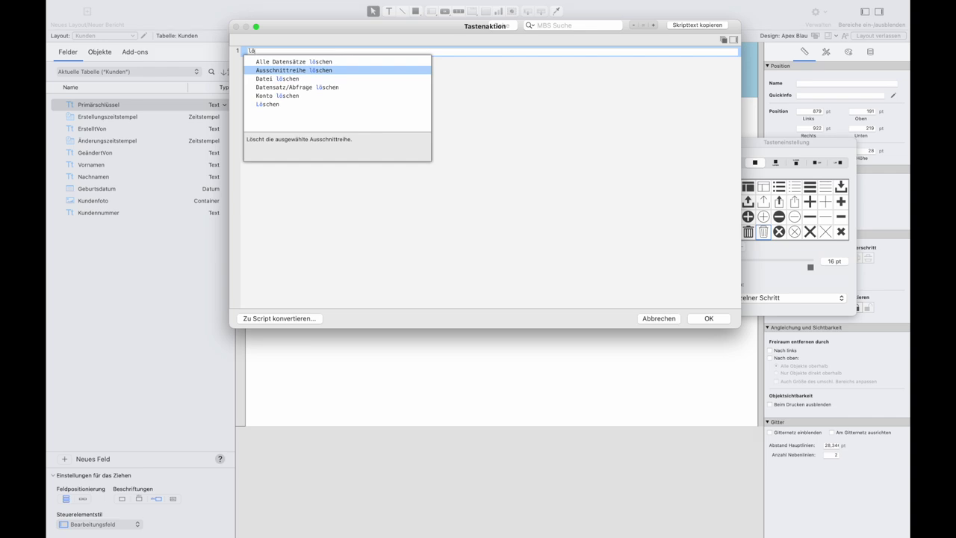
{"action": "key", "text": "Return"}
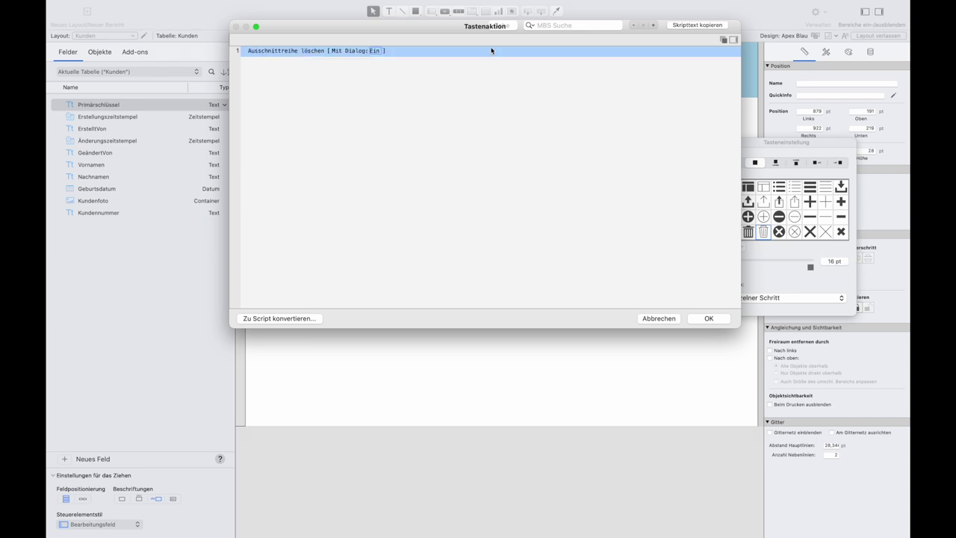
{"action": "left_click", "coordinate": [708, 318]}
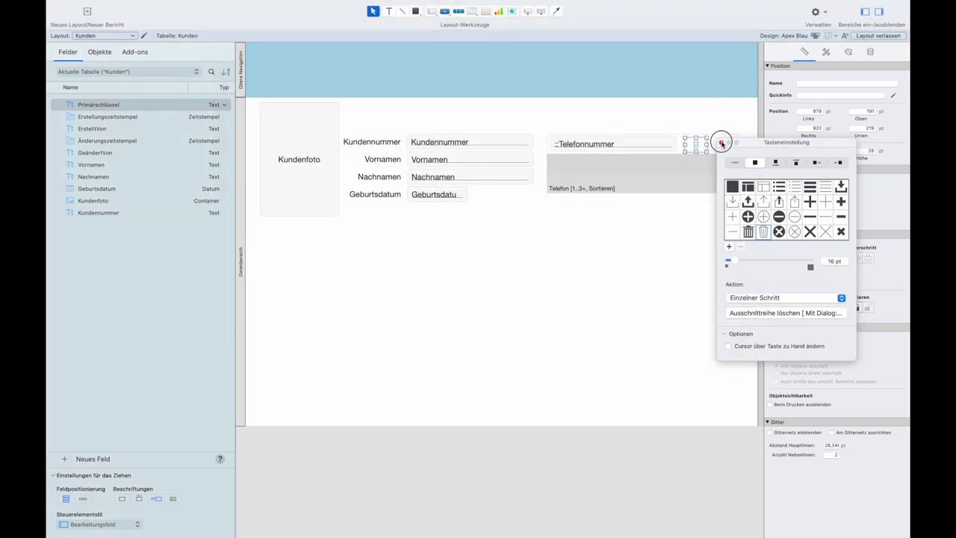
{"action": "left_click", "coordinate": [721, 142]}
{"action": "left_click", "coordinate": [705, 224]}
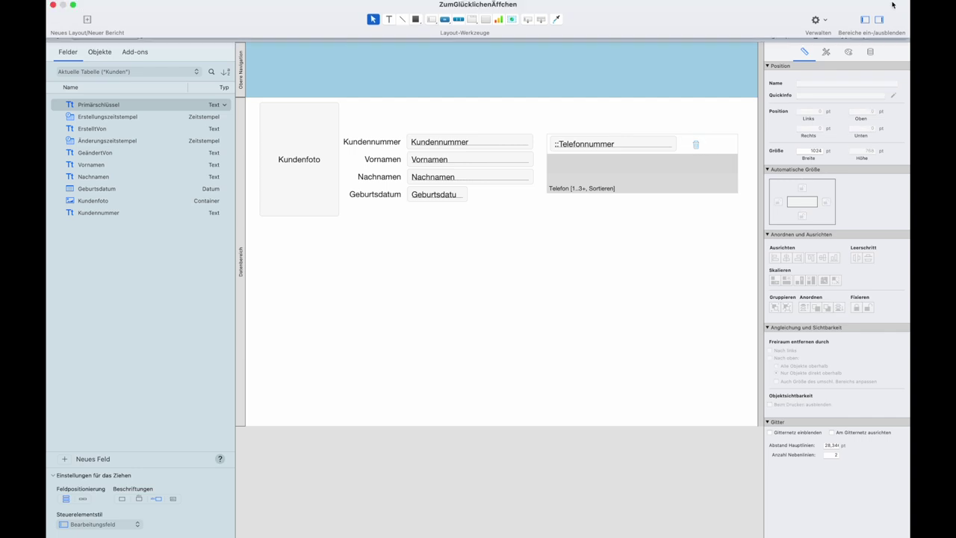
{"action": "left_click", "coordinate": [867, 36]}
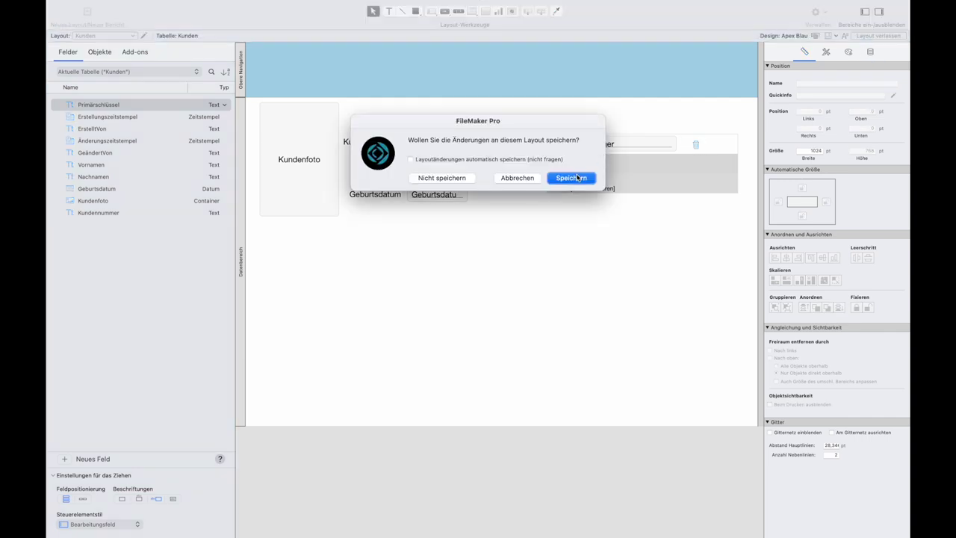
{"action": "left_click", "coordinate": [576, 178]}
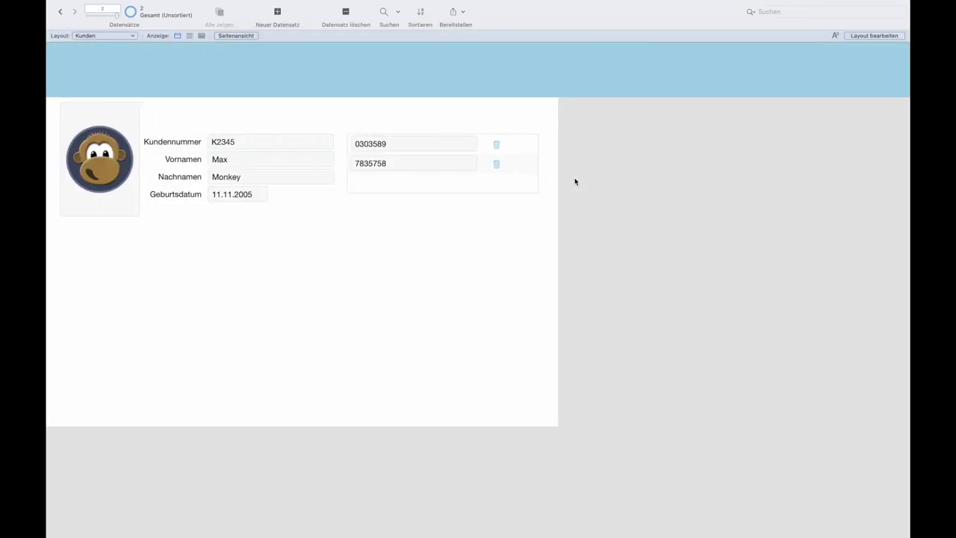
{"action": "left_click", "coordinate": [497, 165]}
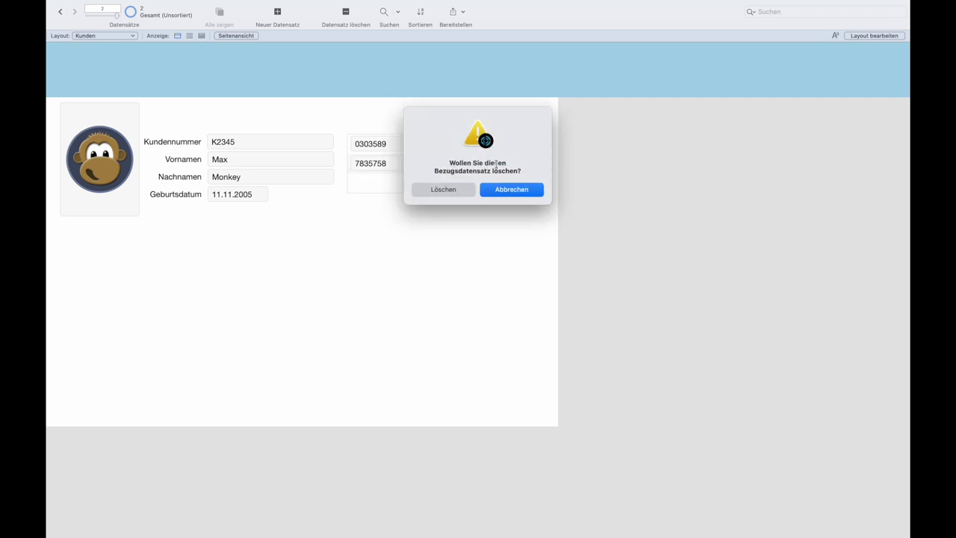
{"action": "left_click", "coordinate": [444, 191]}
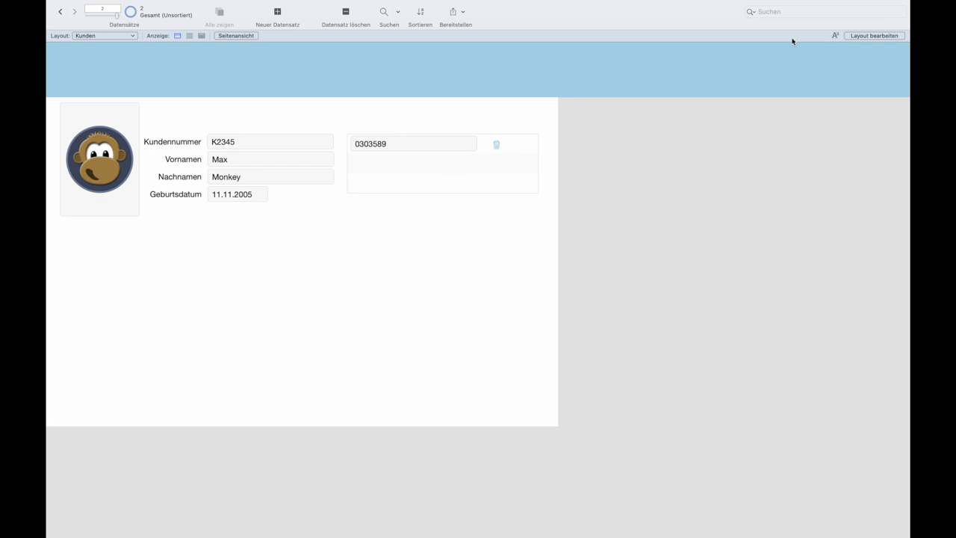
{"action": "left_click", "coordinate": [856, 36]}
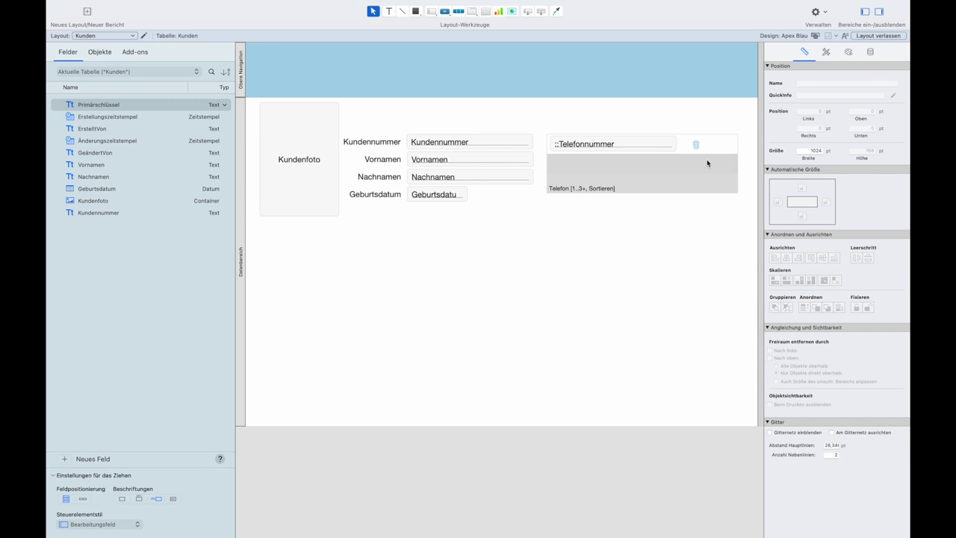
Review the trash button's Aktion options, then return to Browse mode.
{"action": "double_click", "coordinate": [696, 145]}
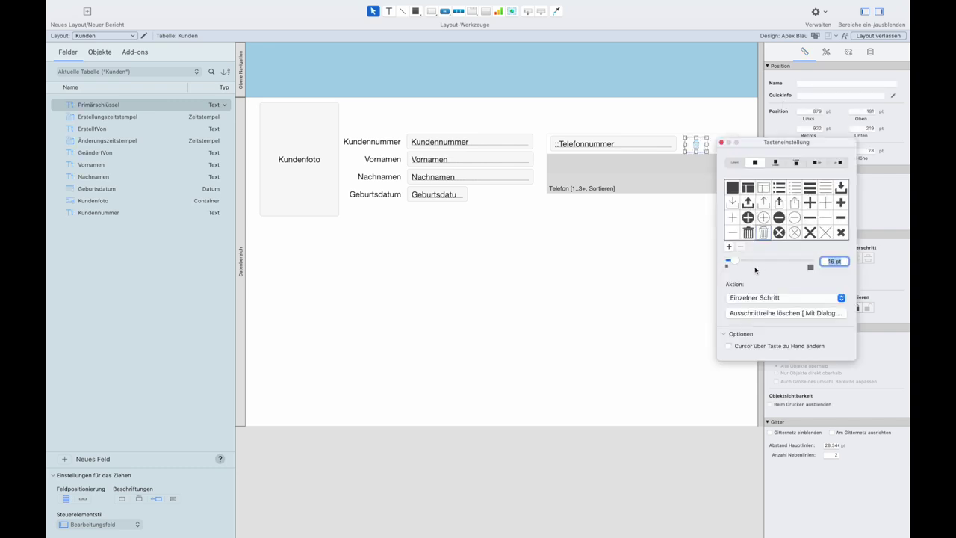
{"action": "left_click", "coordinate": [753, 298]}
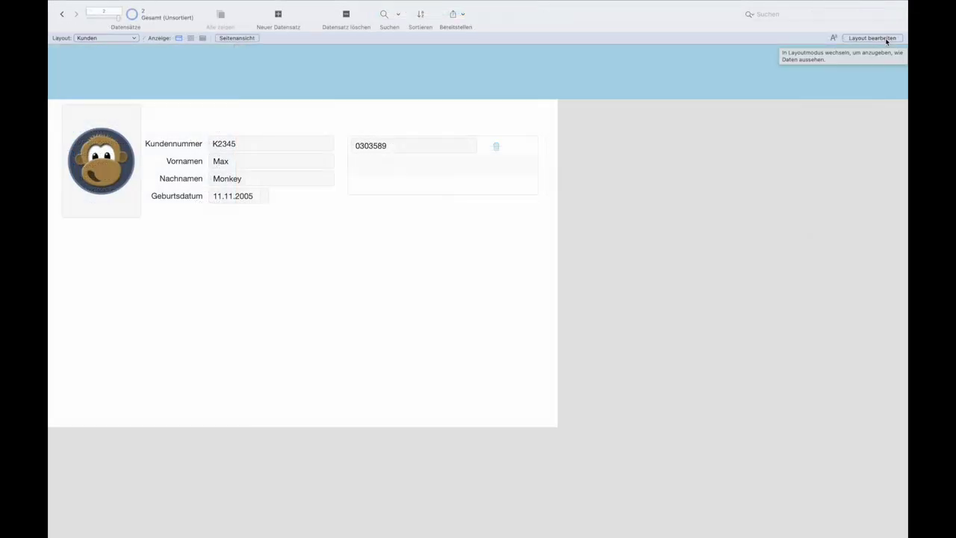
{"action": "mouse_move", "coordinate": [520, 523]}
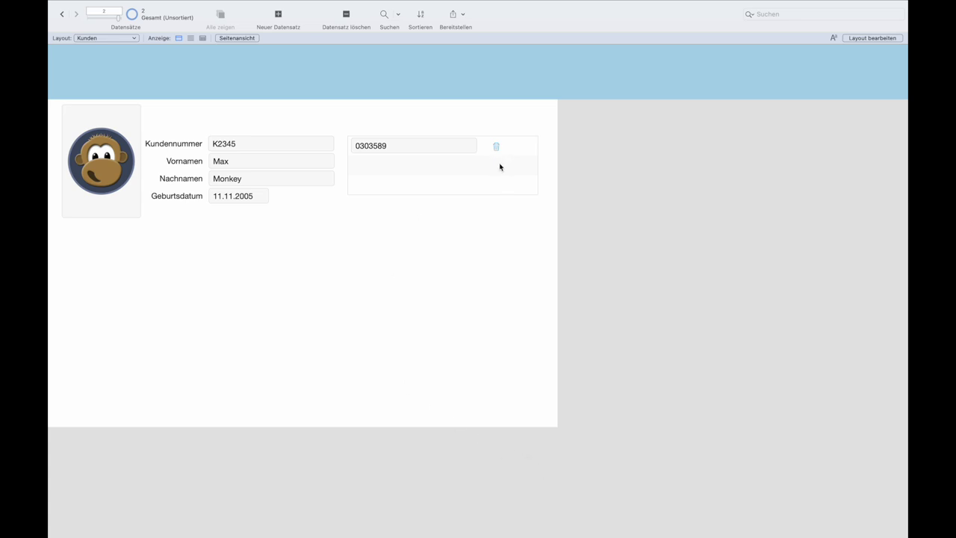
{"action": "left_click", "coordinate": [360, 162]}
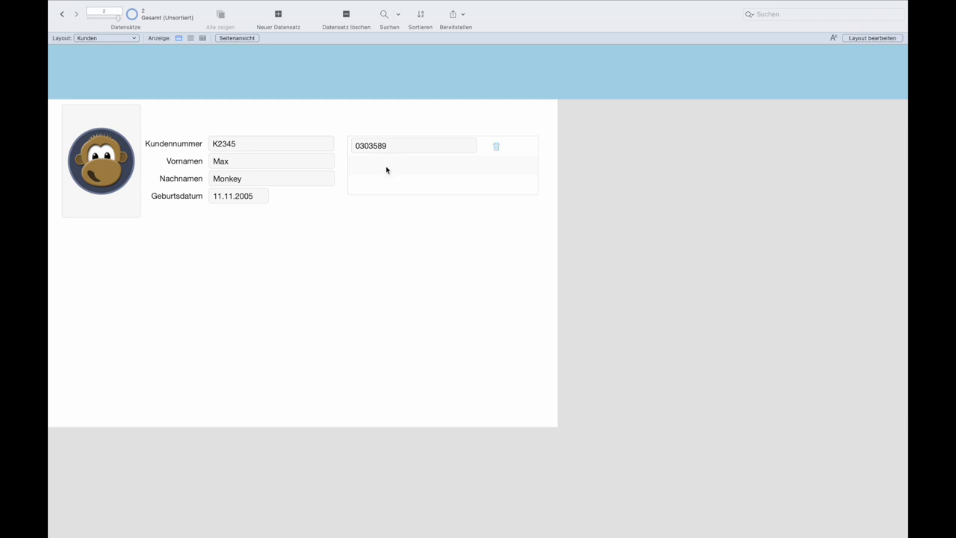
Open Ablage > Verwalten to show Datenbank, Layouts, Scripts and Wertelisten.
{"action": "mouse_move", "coordinate": [254, 1]}
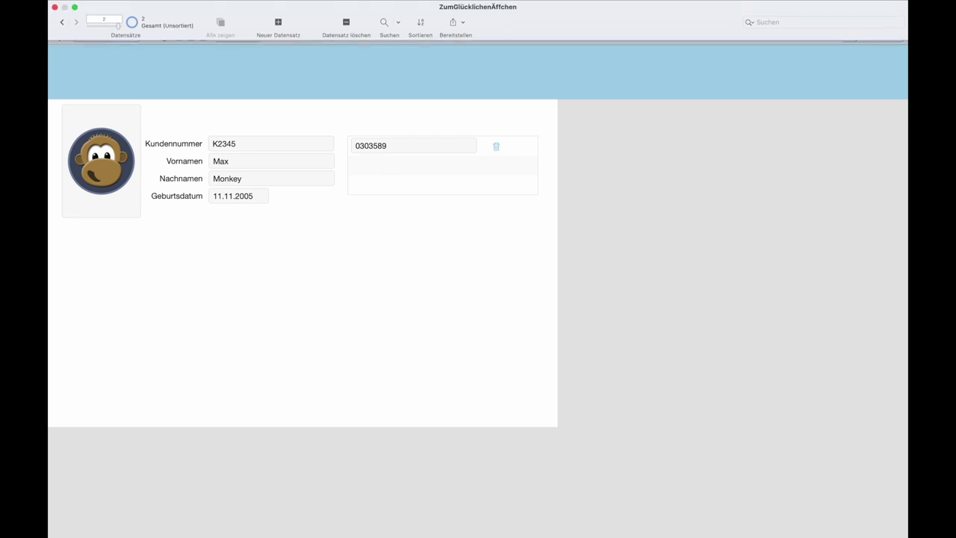
{"action": "left_click", "coordinate": [138, 0]}
{"action": "mouse_move", "coordinate": [187, 85]}
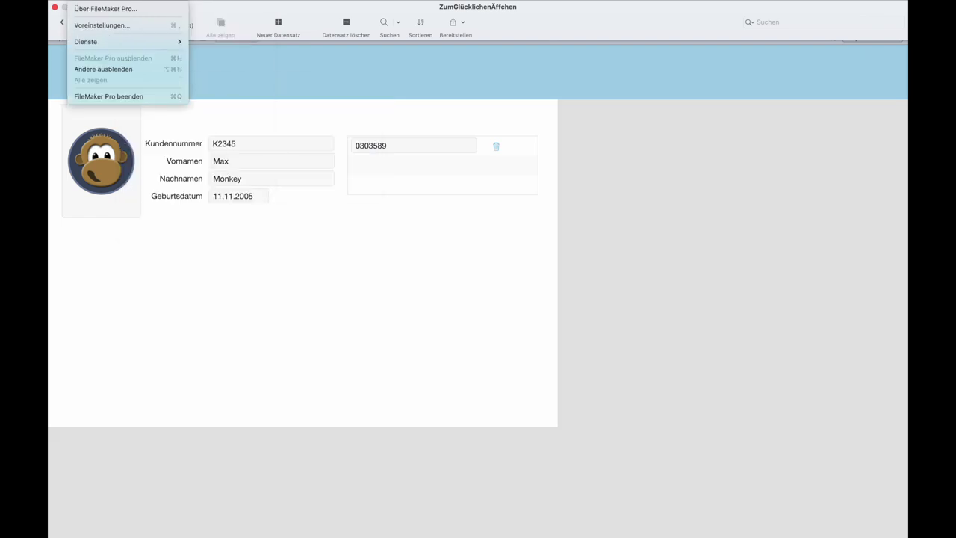
In Manage Database's Relationships tab, edit the Kunden–Telefon relationship matching Kundennummer to KundenNummer.
{"action": "mouse_move", "coordinate": [158, 93]}
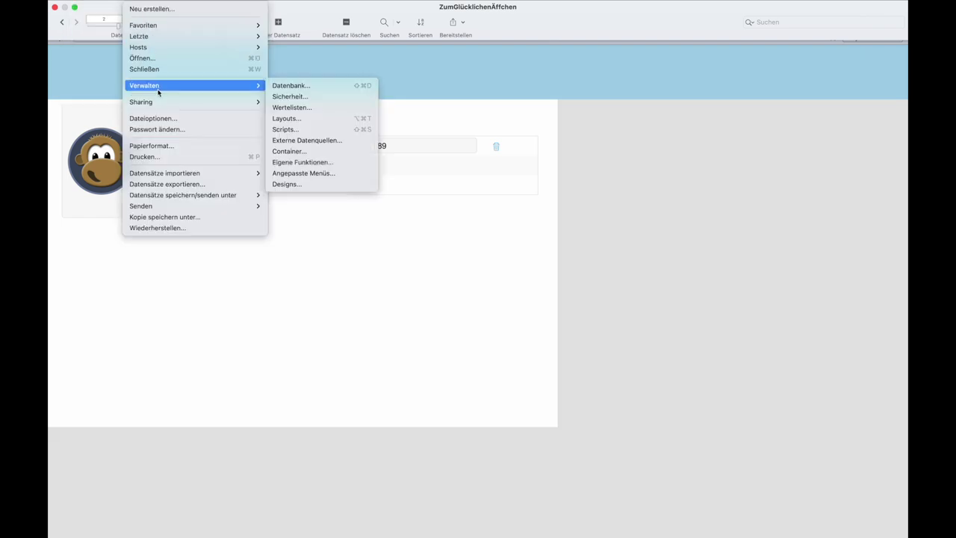
{"action": "left_click", "coordinate": [294, 87]}
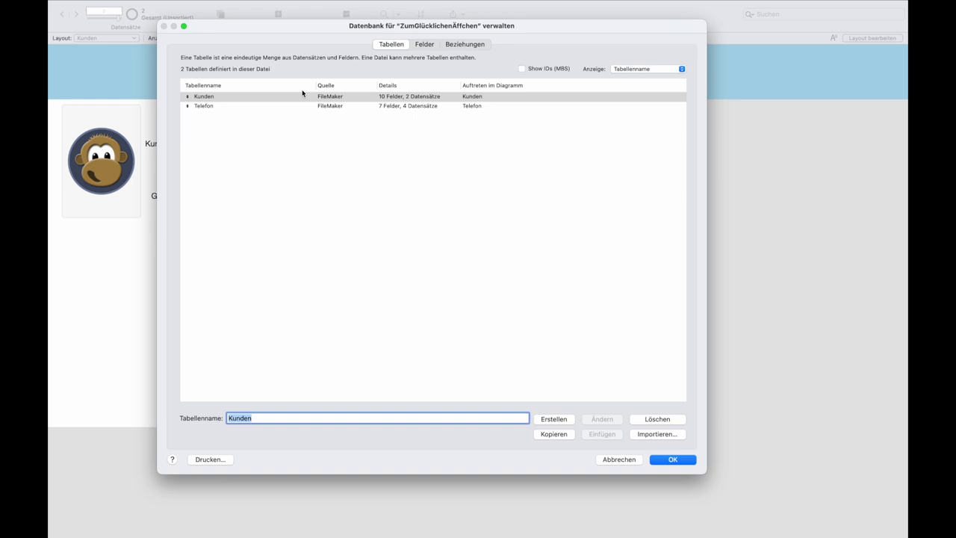
{"action": "left_click", "coordinate": [481, 45]}
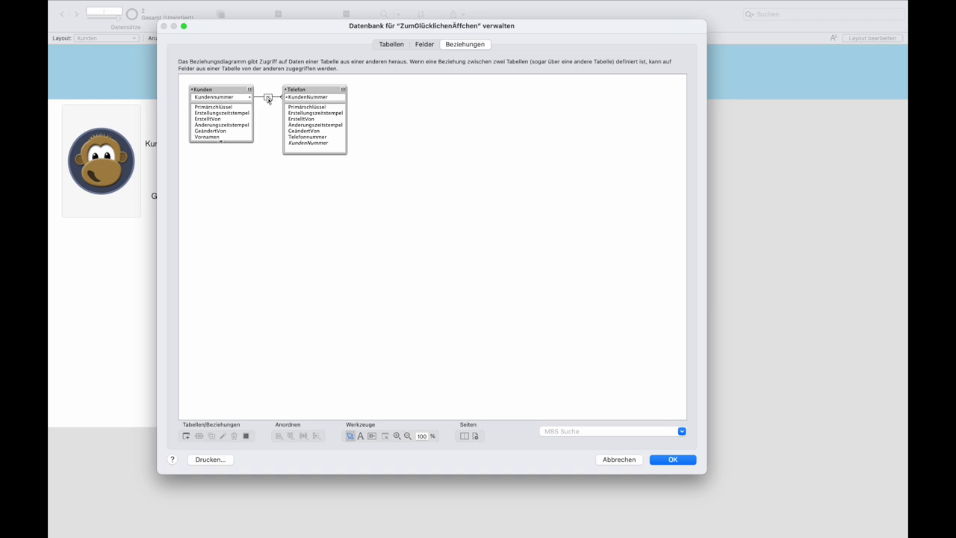
{"action": "left_click", "coordinate": [269, 98]}
{"action": "double_click", "coordinate": [269, 98]}
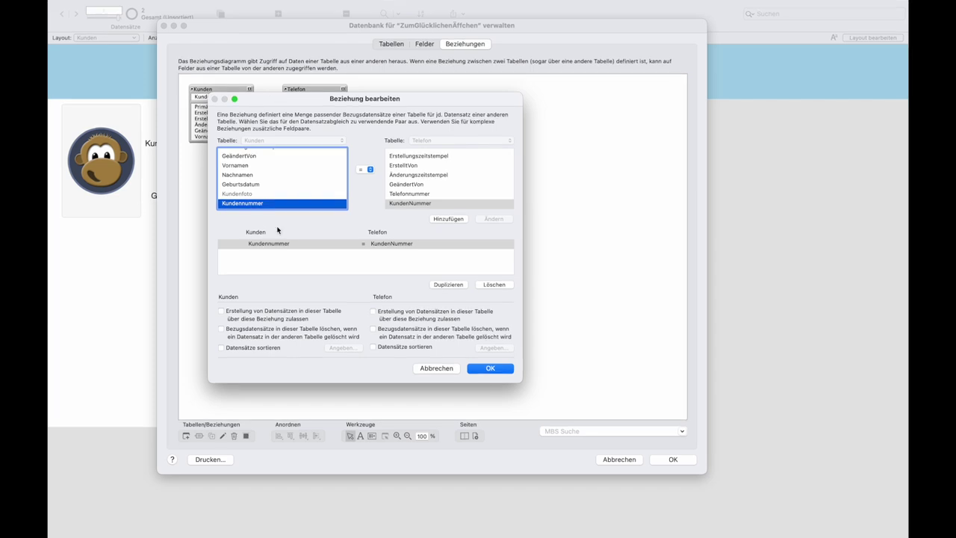
On the Telefon side, allow record creation via the relationship and deletion of related records.
{"action": "scroll", "coordinate": [264, 193], "scroll_direction": "down", "scroll_amount": 1}
{"action": "scroll", "coordinate": [265, 192], "scroll_direction": "up", "scroll_amount": 3}
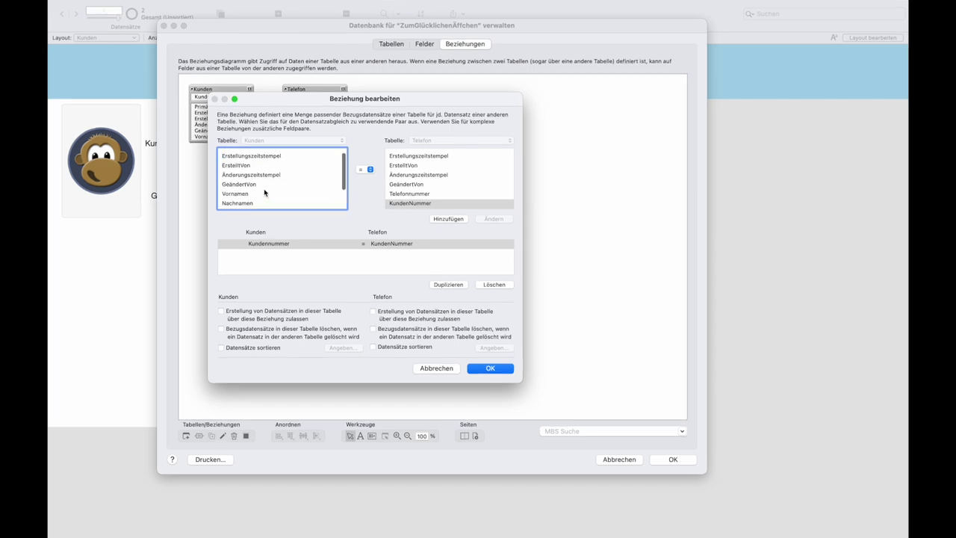
{"action": "scroll", "coordinate": [264, 193], "scroll_direction": "down", "scroll_amount": 3}
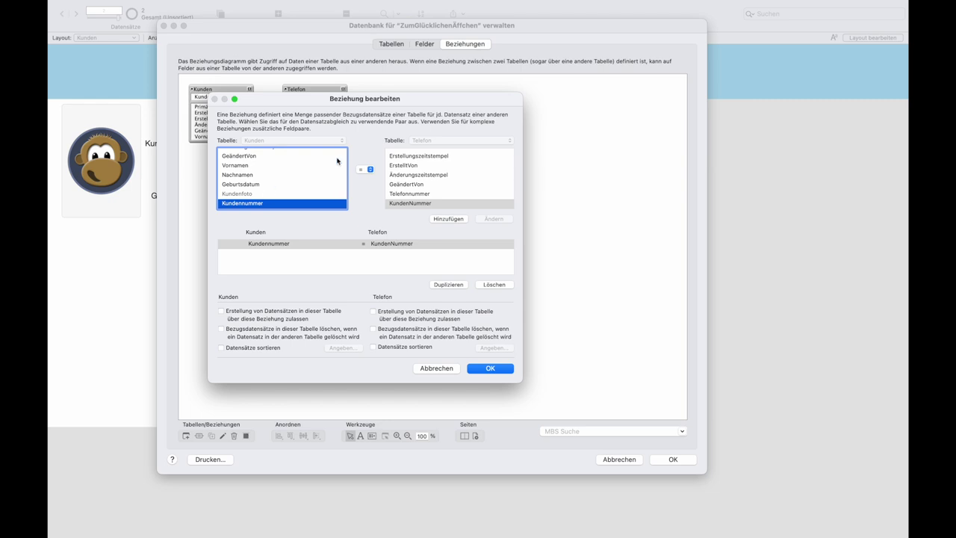
{"action": "scroll", "coordinate": [415, 169], "scroll_direction": "down", "scroll_amount": 2}
{"action": "left_click", "coordinate": [373, 312]}
{"action": "left_click", "coordinate": [373, 330]}
{"action": "left_click_drag", "start_coordinate": [338, 99], "coordinate": [336, 112]}
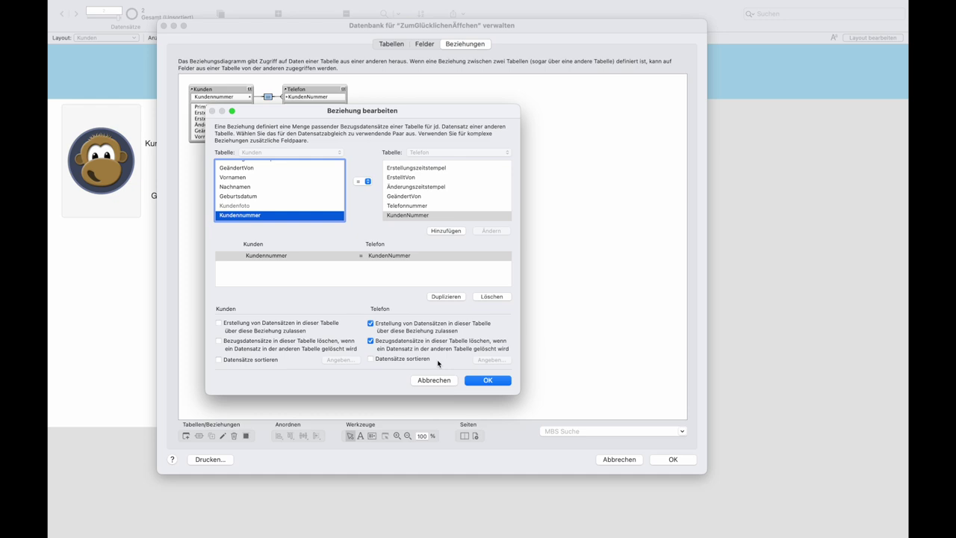
{"action": "left_click", "coordinate": [487, 382]}
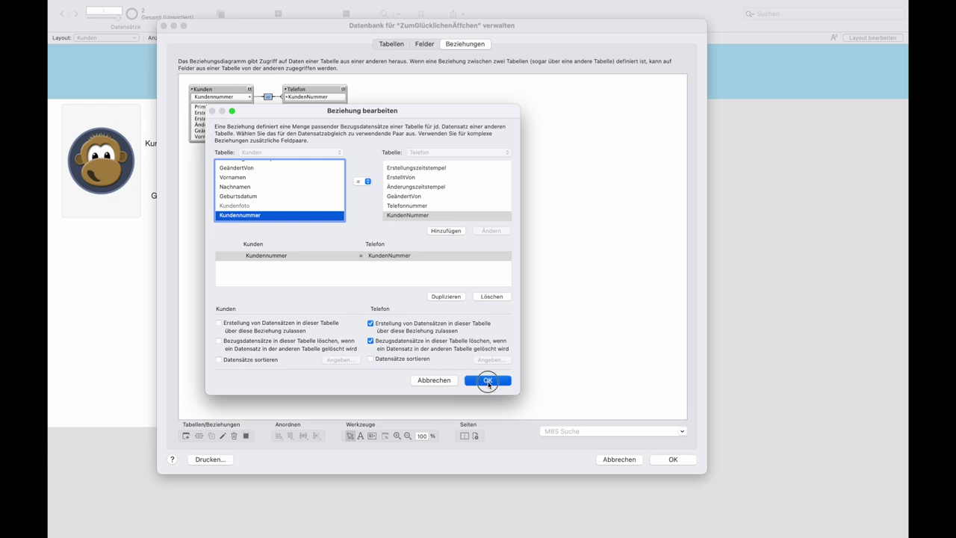
{"action": "left_click", "coordinate": [678, 461]}
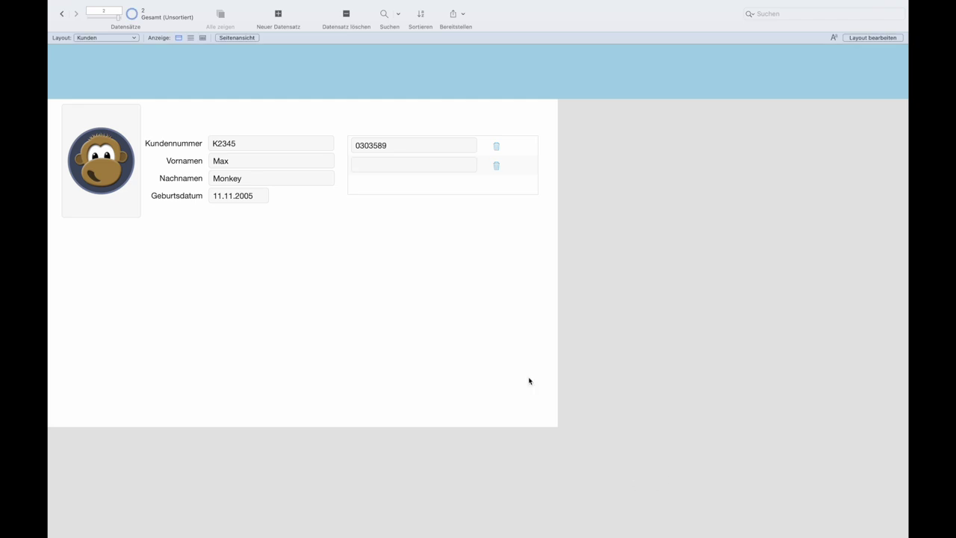
{"action": "left_click", "coordinate": [438, 167]}
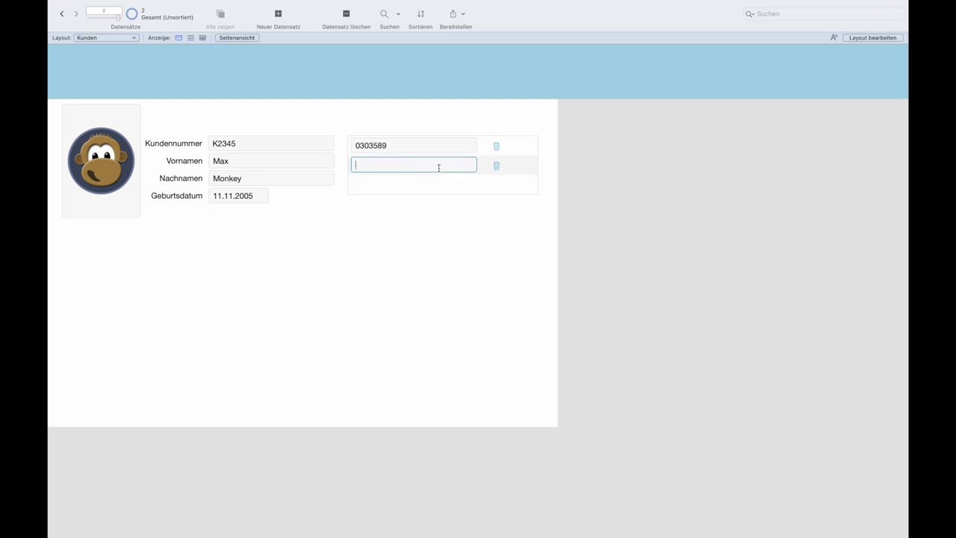
{"action": "type", "text": "6678389"}
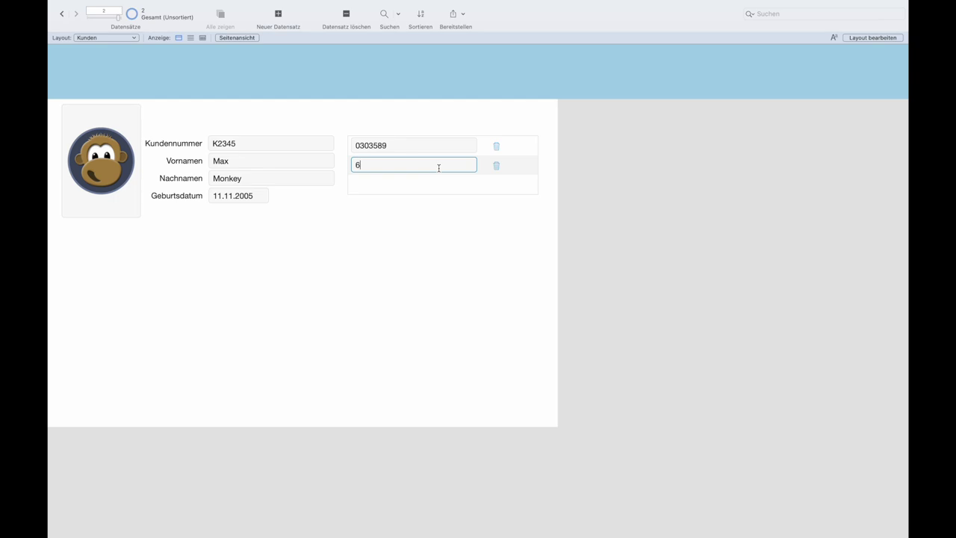
{"action": "left_click", "coordinate": [457, 200]}
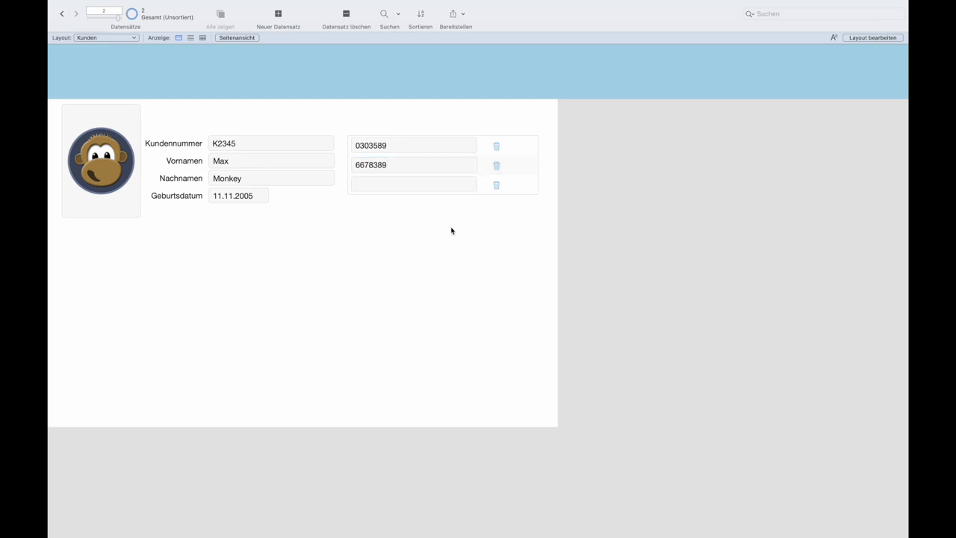
{"action": "left_click", "coordinate": [376, 188]}
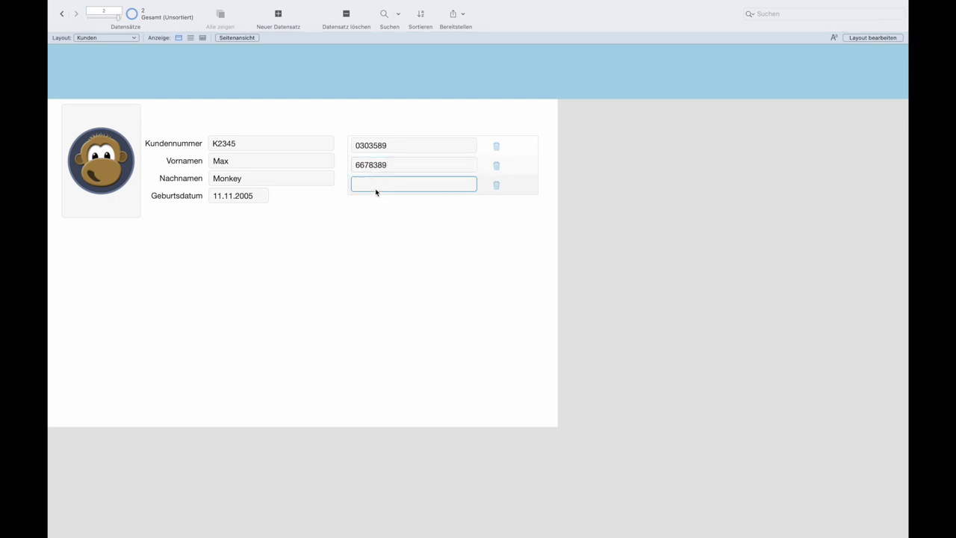
{"action": "type", "text": "6448293"}
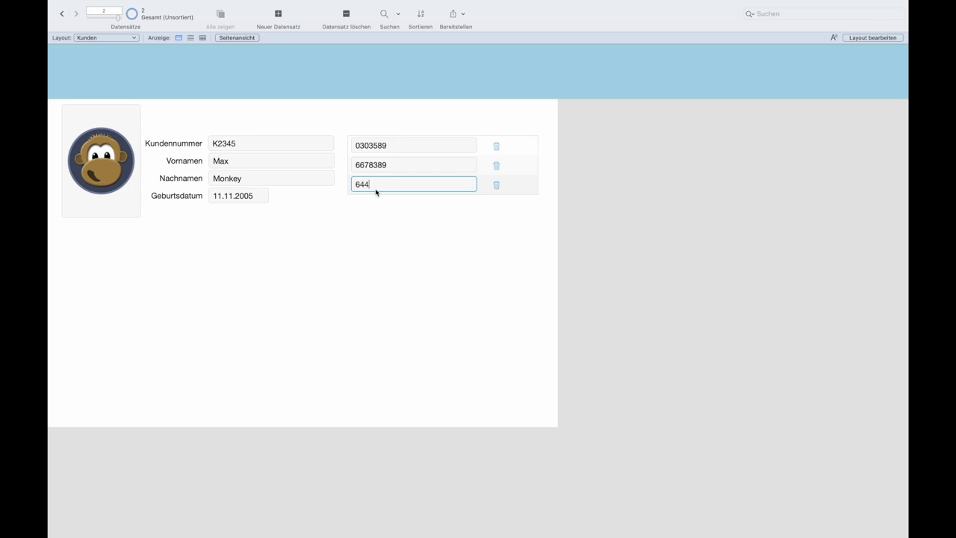
{"action": "left_click", "coordinate": [364, 205]}
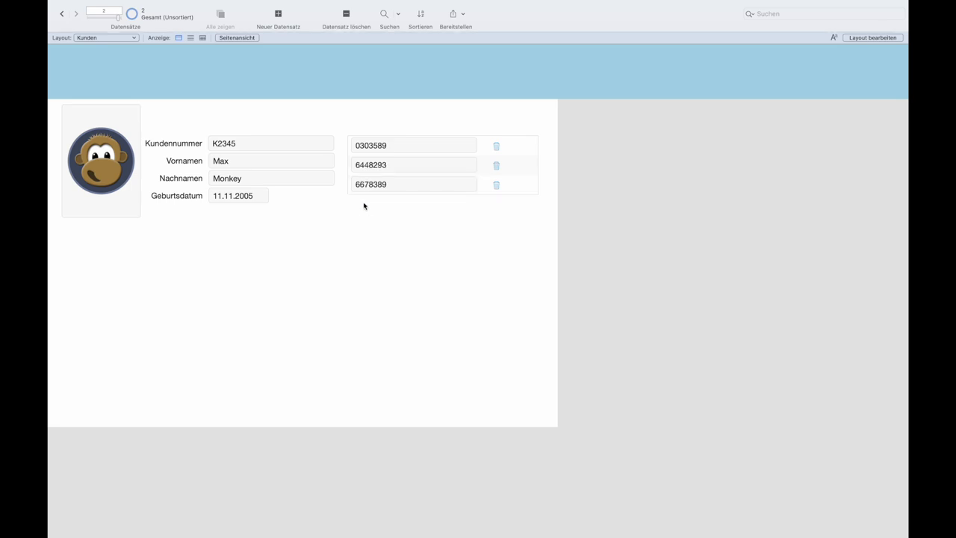
{"action": "scroll", "coordinate": [390, 175], "scroll_direction": "down", "scroll_amount": 2}
{"action": "scroll", "coordinate": [391, 175], "scroll_direction": "up", "scroll_amount": 2}
{"action": "scroll", "coordinate": [391, 176], "scroll_direction": "down", "scroll_amount": 2}
{"action": "scroll", "coordinate": [390, 176], "scroll_direction": "up", "scroll_amount": 2}
{"action": "scroll", "coordinate": [391, 176], "scroll_direction": "down", "scroll_amount": 2}
{"action": "scroll", "coordinate": [391, 176], "scroll_direction": "up", "scroll_amount": 2}
{"action": "scroll", "coordinate": [390, 176], "scroll_direction": "down", "scroll_amount": 2}
{"action": "scroll", "coordinate": [391, 176], "scroll_direction": "up", "scroll_amount": 2}
{"action": "scroll", "coordinate": [390, 180], "scroll_direction": "down", "scroll_amount": 2}
{"action": "scroll", "coordinate": [389, 183], "scroll_direction": "up", "scroll_amount": 1}
{"action": "scroll", "coordinate": [390, 183], "scroll_direction": "up", "scroll_amount": 2}
{"action": "scroll", "coordinate": [361, 148], "scroll_direction": "down", "scroll_amount": 1}
{"action": "scroll", "coordinate": [361, 149], "scroll_direction": "up", "scroll_amount": 1}
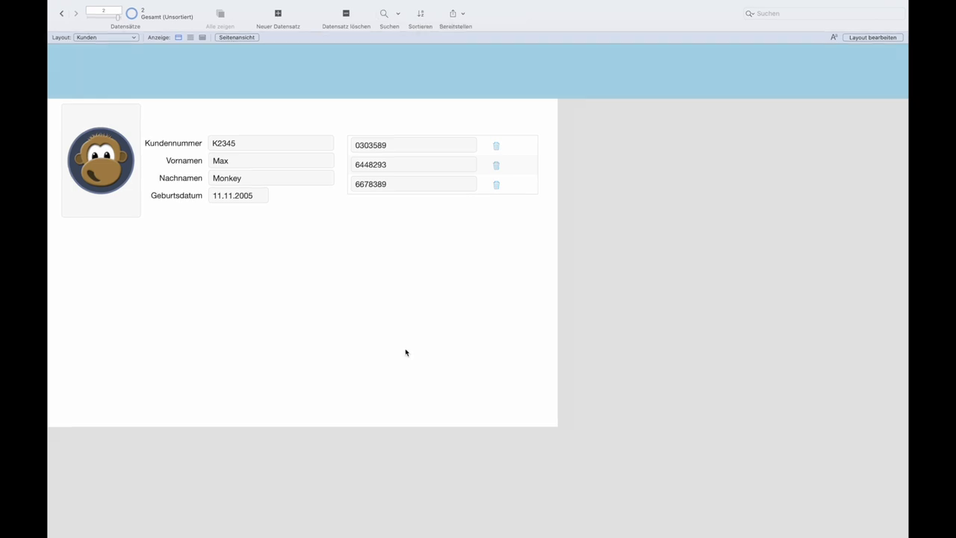
{"action": "left_click", "coordinate": [384, 24]}
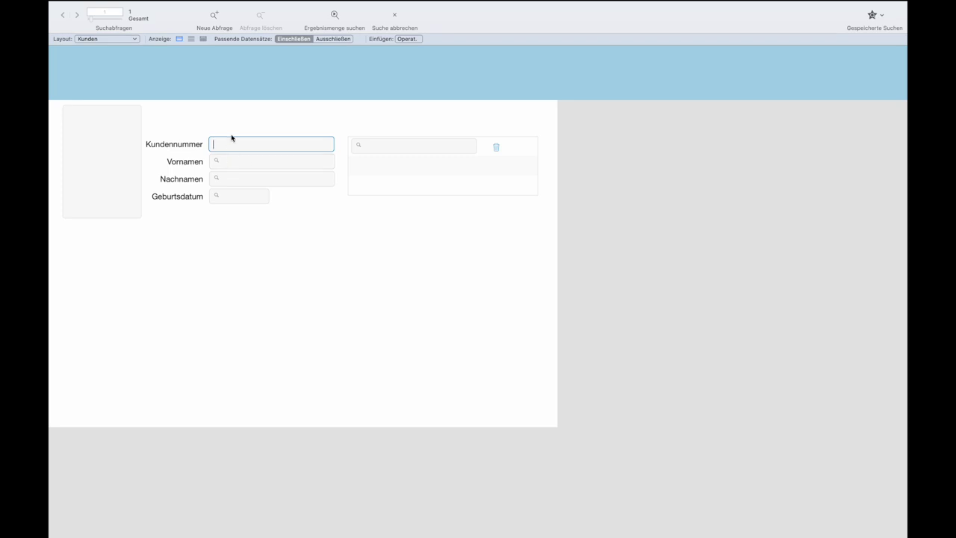
{"action": "type", "text": "K1234"}
{"action": "key", "text": "Return"}
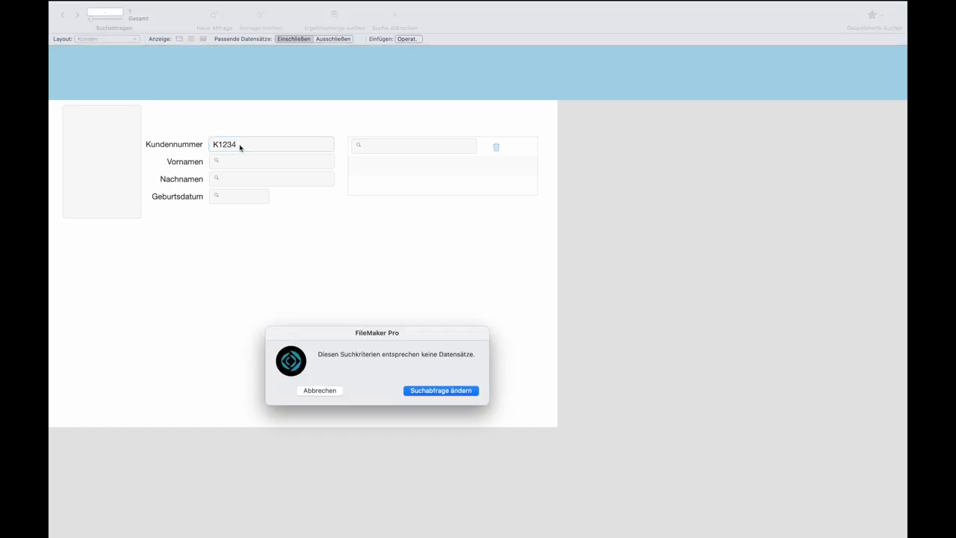
{"action": "left_click", "coordinate": [329, 390]}
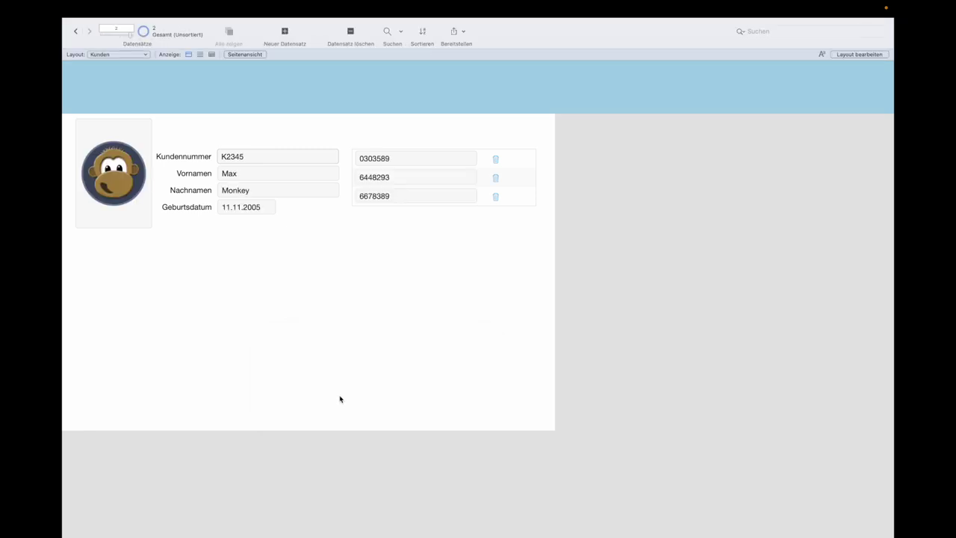
Correct the first customer's number from K123 to K1234, linking phones 1234567 and 7838949.
{"action": "left_click", "coordinate": [76, 31]}
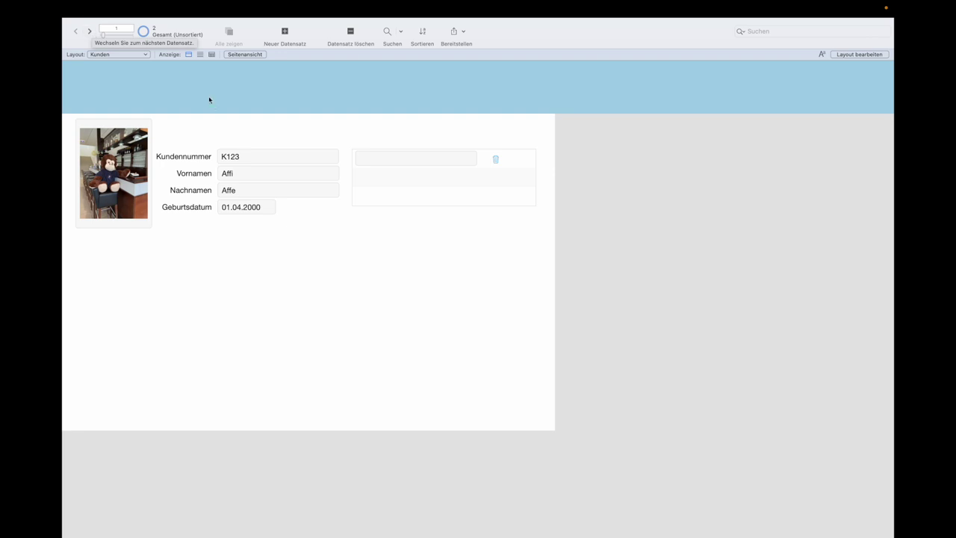
{"action": "left_click", "coordinate": [244, 157]}
{"action": "type", "text": "4"}
{"action": "left_click", "coordinate": [283, 237]}
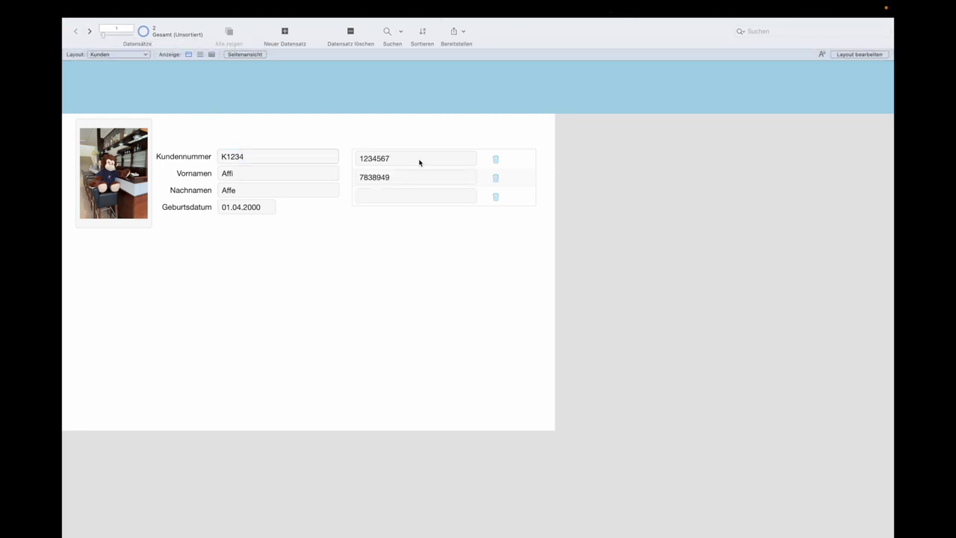
{"action": "left_click", "coordinate": [90, 32]}
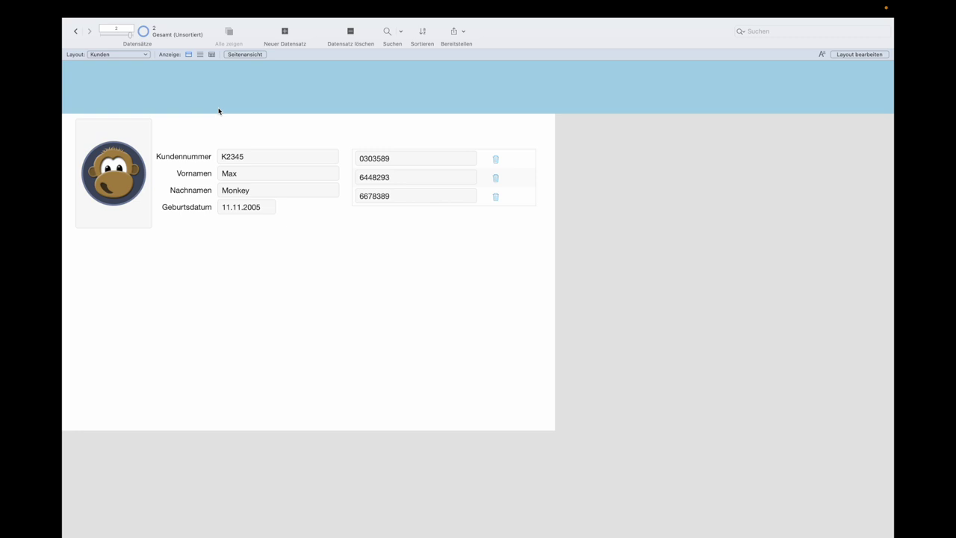
{"action": "left_click", "coordinate": [394, 31]}
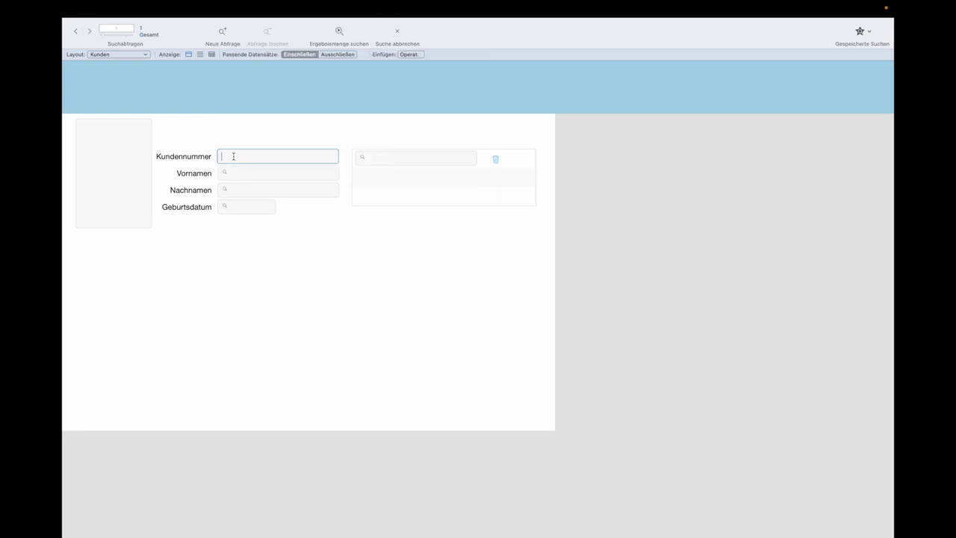
Find customer number K1234 through the Kundennummer field, yielding 1 of 2 records.
{"action": "type", "text": "K1234"}
{"action": "key", "text": "Return"}
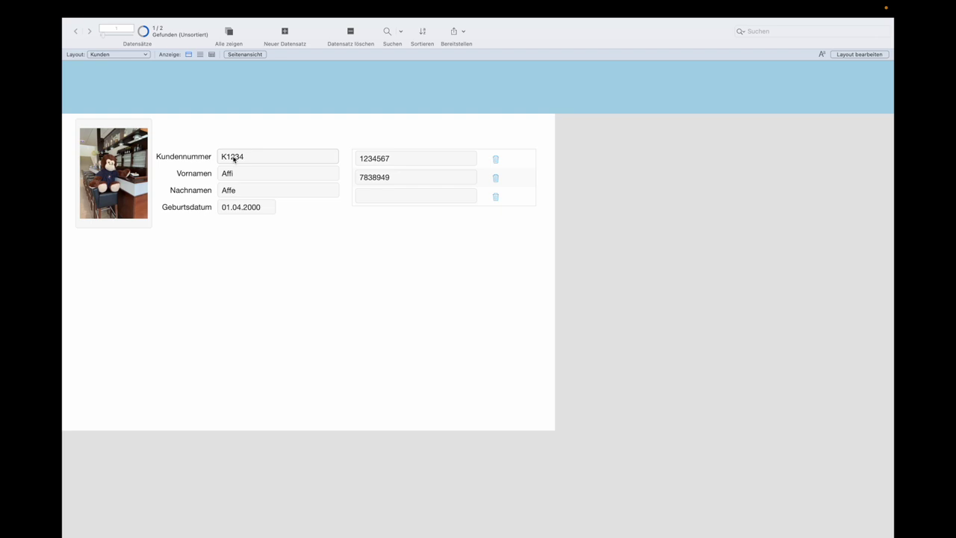
{"action": "mouse_move", "coordinate": [146, 39]}
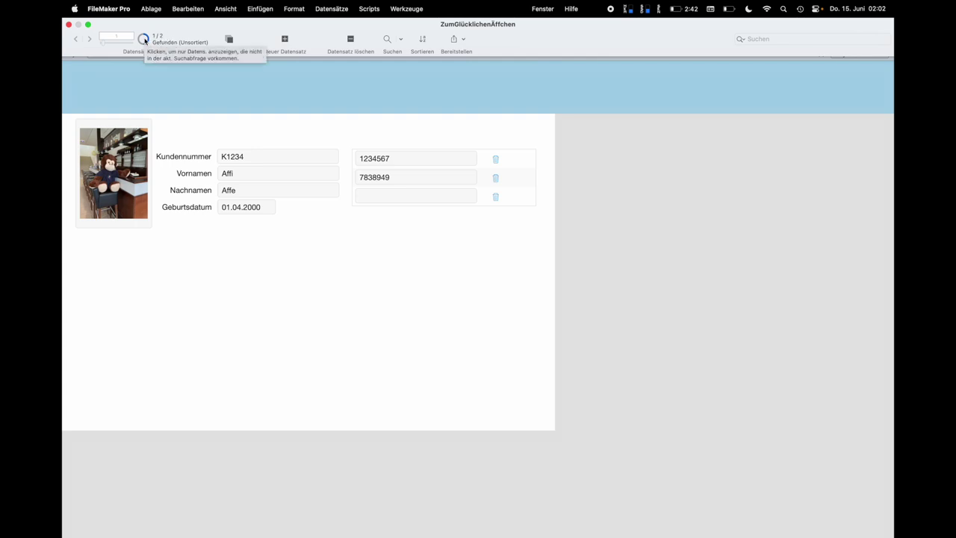
Create a third customer record, number K3456, with first and last name, leaving Geburtsdatum empty.
{"action": "left_click", "coordinate": [285, 32]}
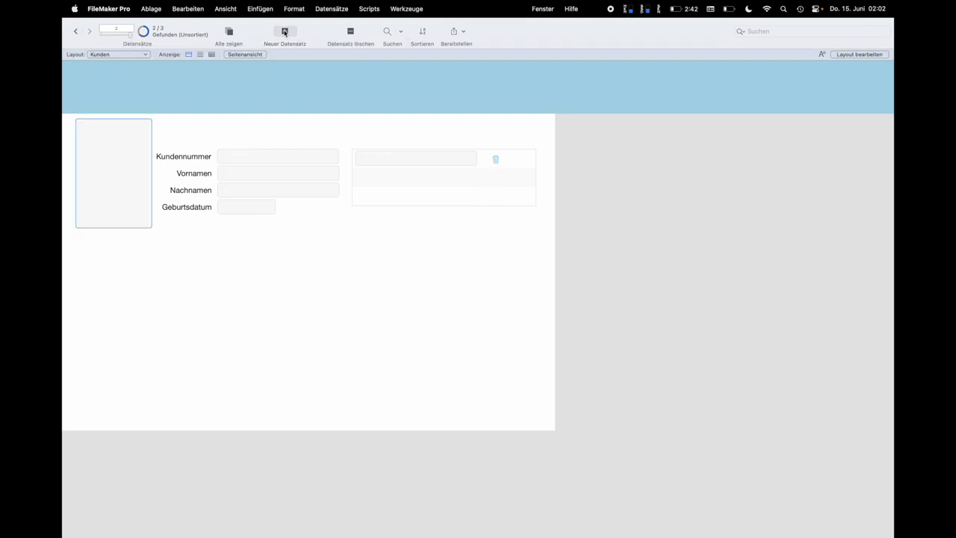
{"action": "left_click", "coordinate": [243, 154]}
{"action": "type", "text": "K36478"}
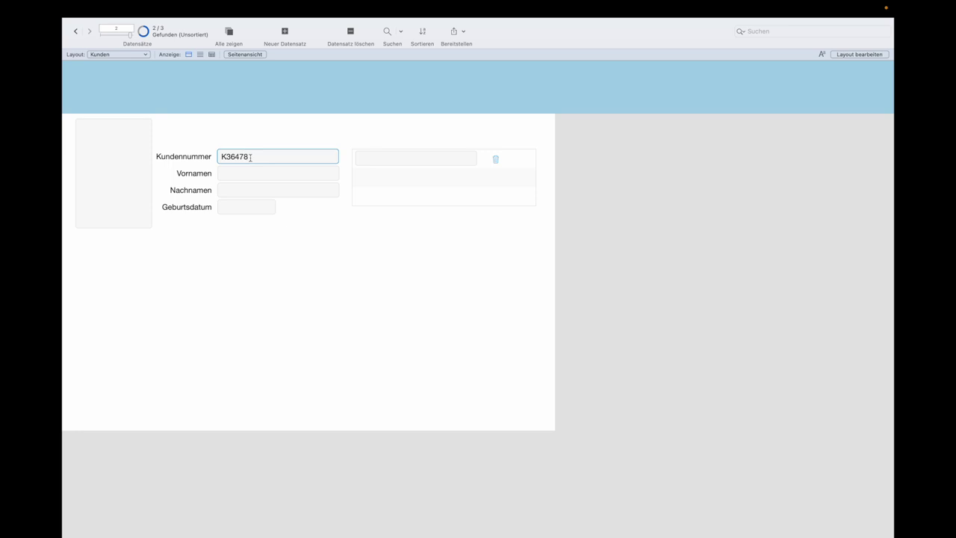
{"action": "key", "text": "BackSpace"}
{"action": "key", "text": "BackSpace"}
{"action": "key", "text": "BackSpace"}
{"action": "key", "text": "BackSpace"}
{"action": "type", "text": "456"}
{"action": "left_click", "coordinate": [234, 174]}
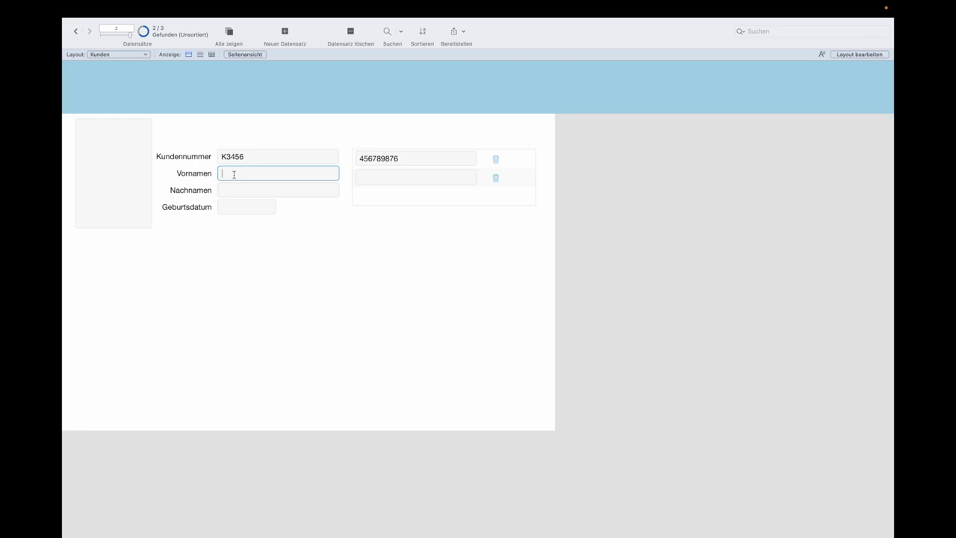
{"action": "type", "text": "John"}
{"action": "left_click", "coordinate": [259, 189]}
{"action": "type", "text": "Doe"}
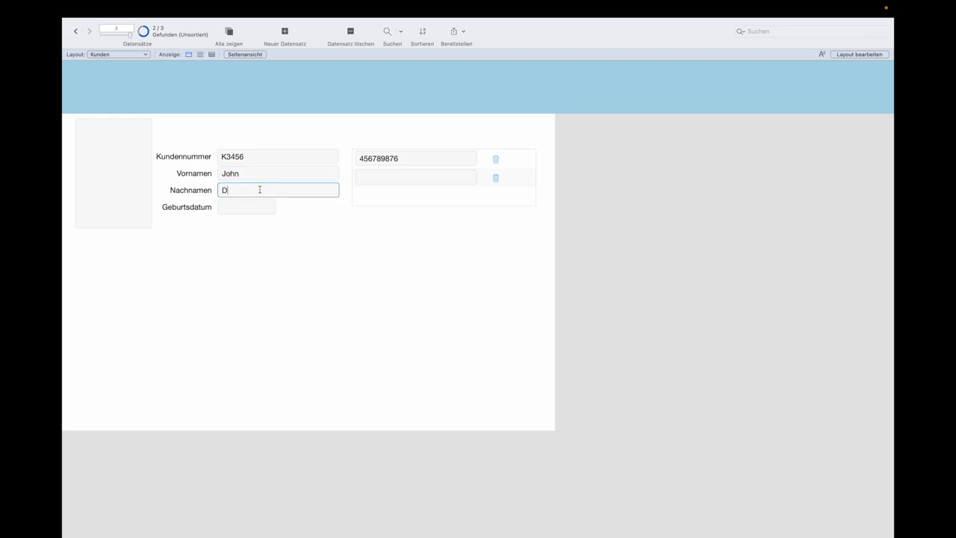
{"action": "left_click", "coordinate": [256, 207]}
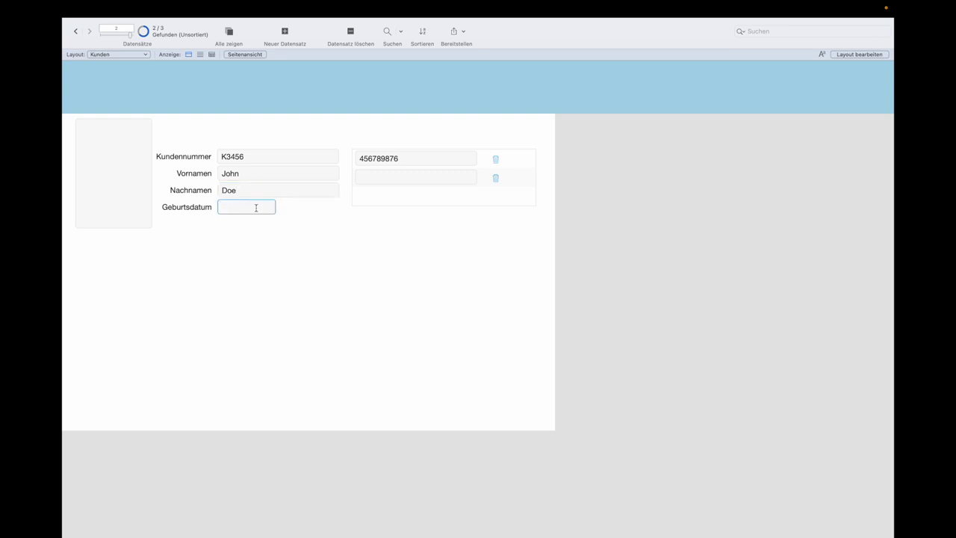
{"action": "left_click", "coordinate": [300, 228]}
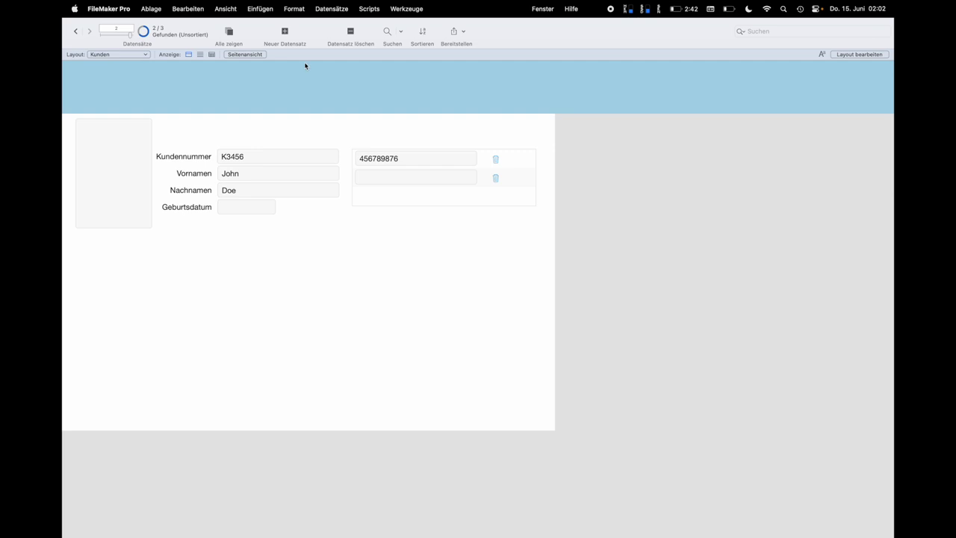
{"action": "left_click", "coordinate": [399, 44]}
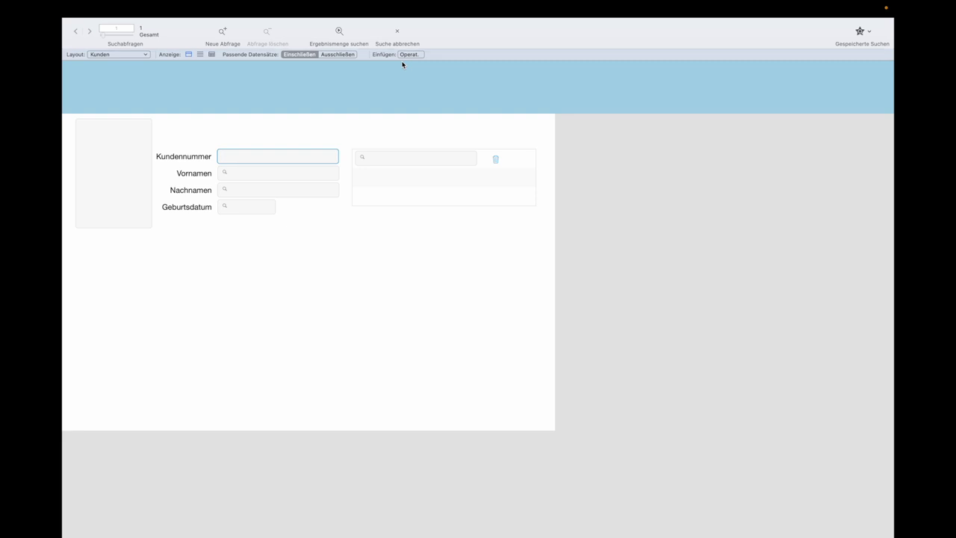
Find customer K1234, then show all three records again and open a fresh find request.
{"action": "type", "text": "K1234"}
{"action": "key", "text": "Return"}
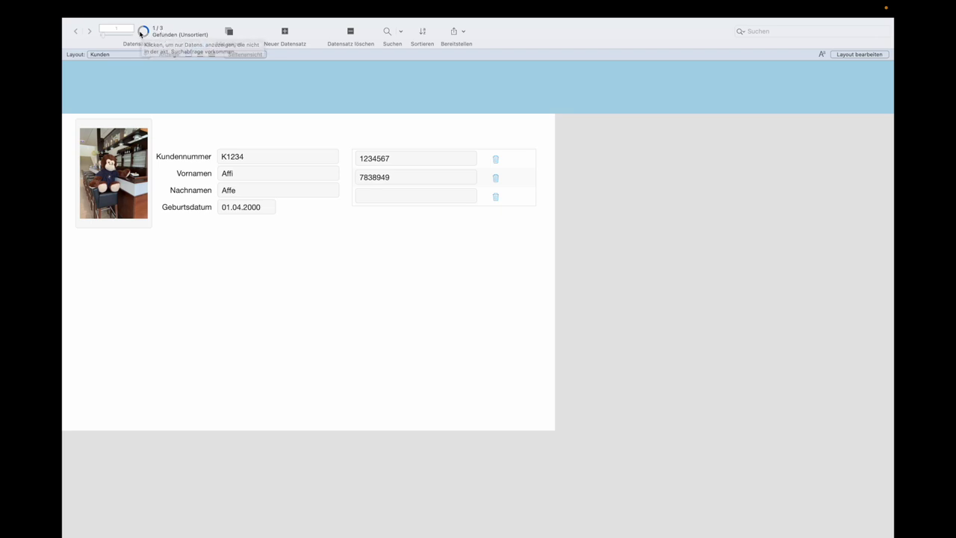
{"action": "mouse_move", "coordinate": [153, 2]}
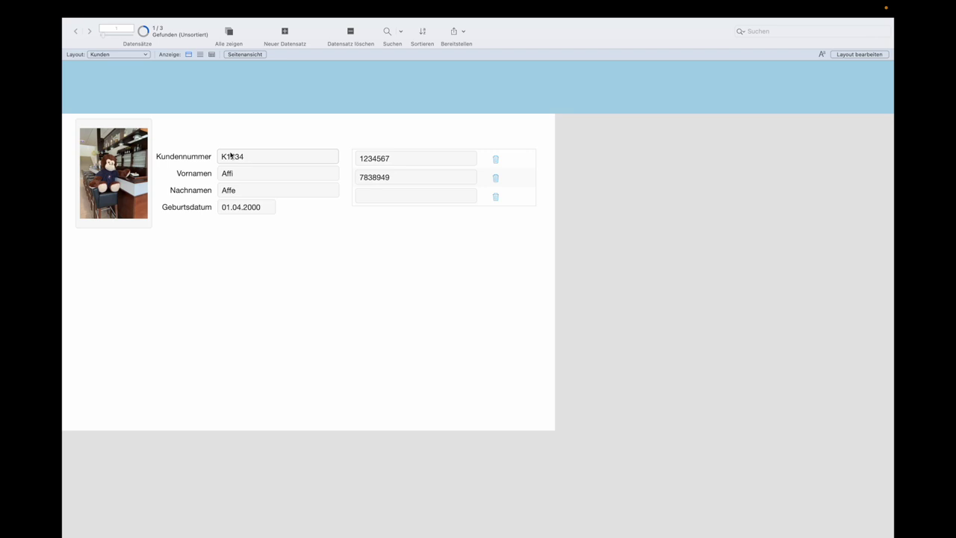
{"action": "left_click", "coordinate": [388, 33]}
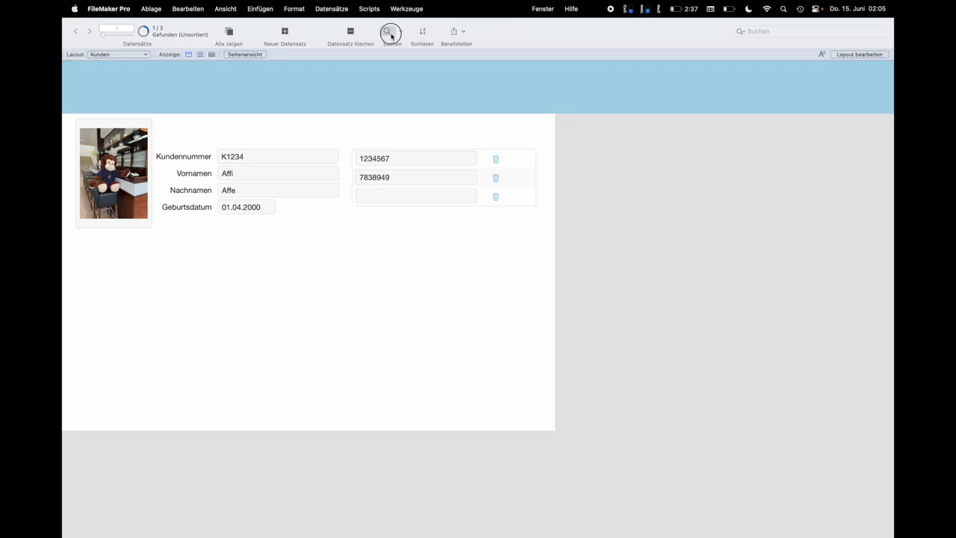
{"action": "left_click", "coordinate": [397, 33]}
{"action": "left_click", "coordinate": [231, 32]}
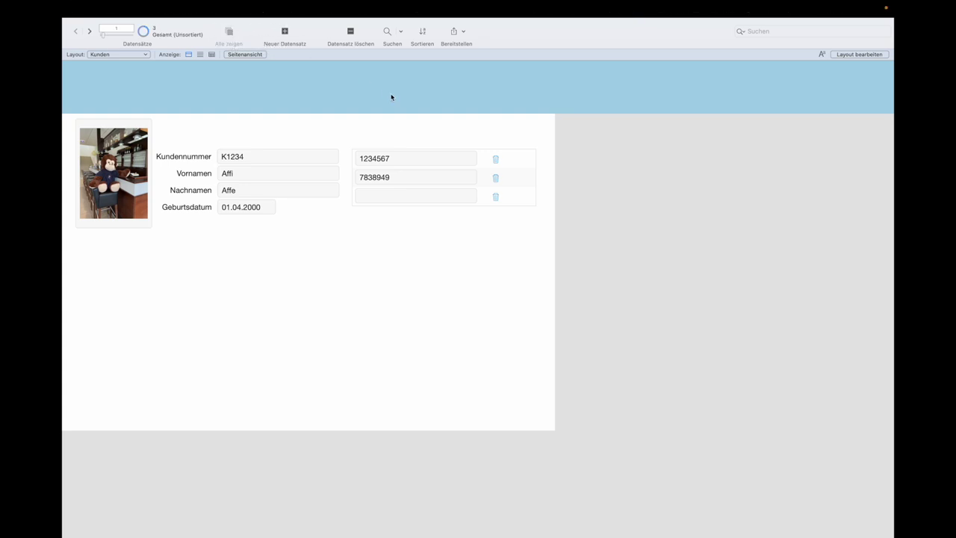
{"action": "left_click", "coordinate": [387, 32]}
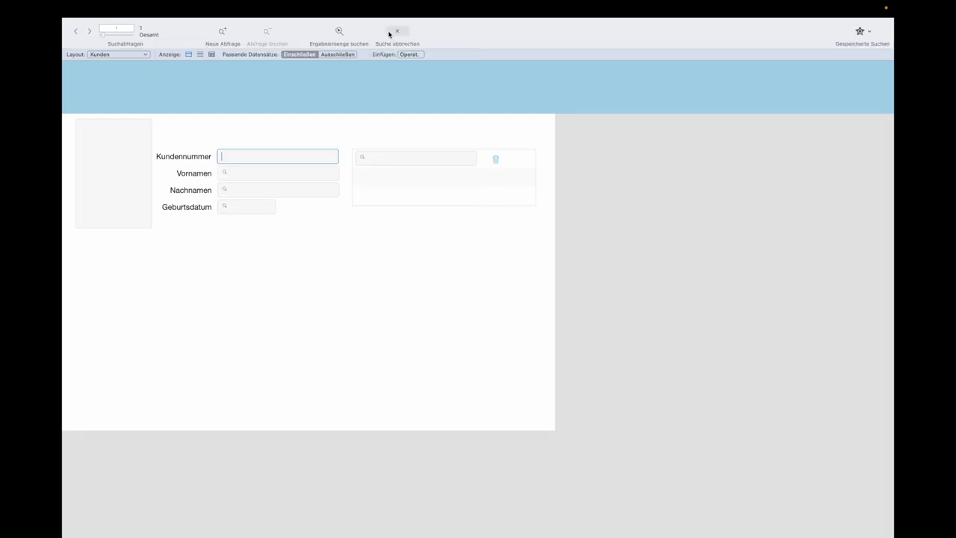
Search Nachnamen with the wildcard query *e*.
{"action": "left_click", "coordinate": [259, 193]}
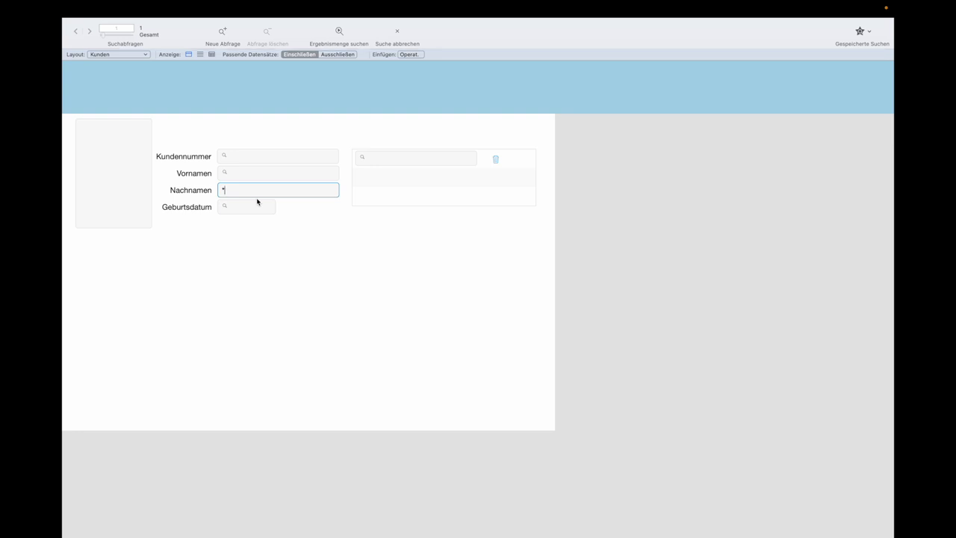
{"action": "type", "text": "e*"}
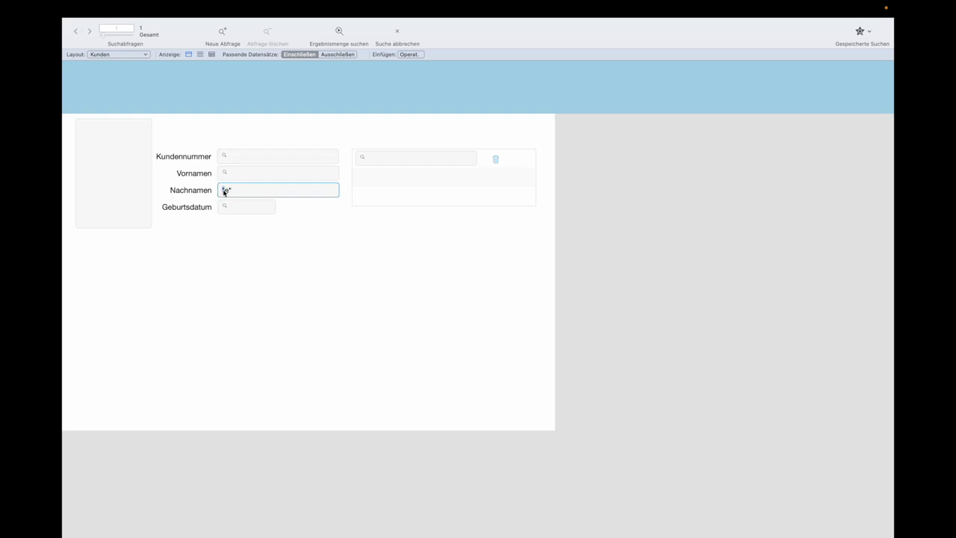
{"action": "double_click", "coordinate": [225, 191]}
{"action": "triple_click", "coordinate": [229, 191]}
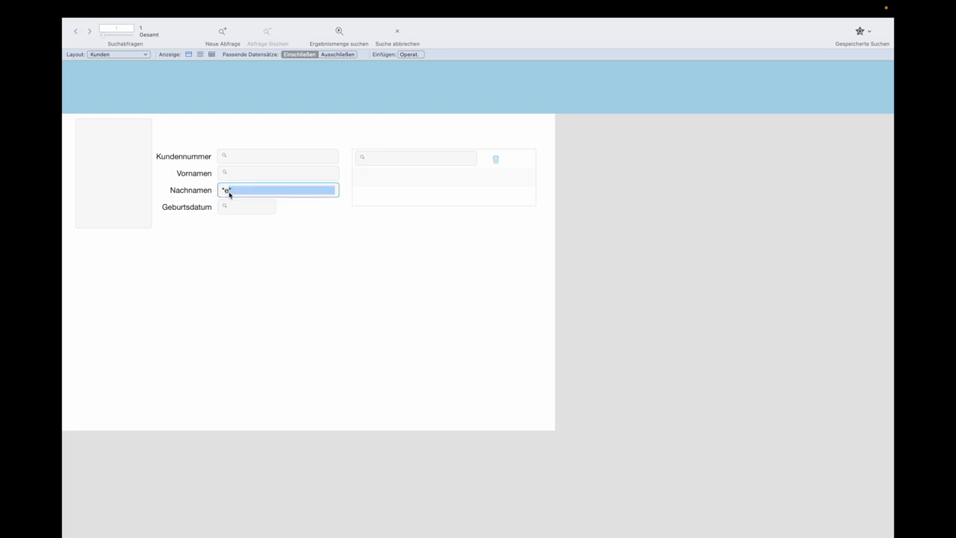
{"action": "left_click", "coordinate": [339, 34]}
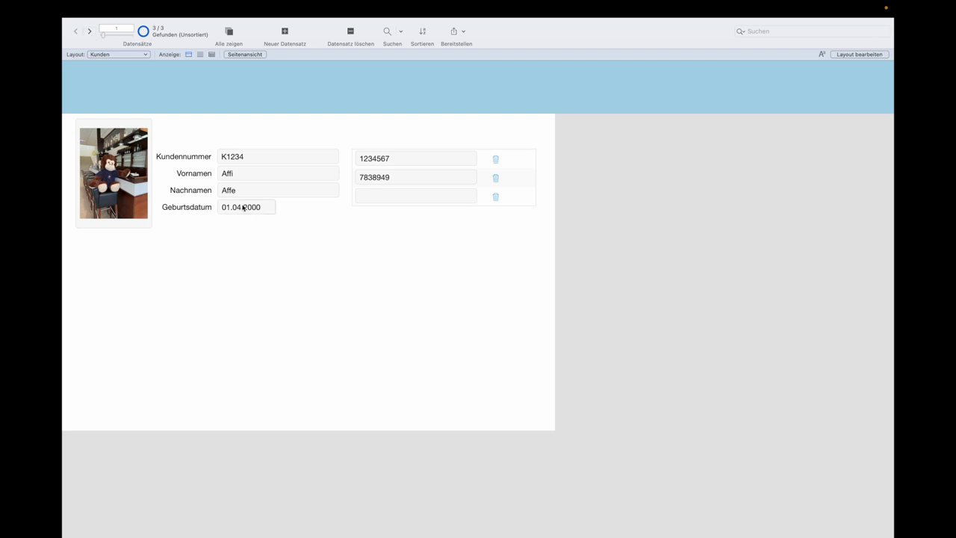
Step through the three found customer records to the last and back to the first.
{"action": "left_click", "coordinate": [89, 31]}
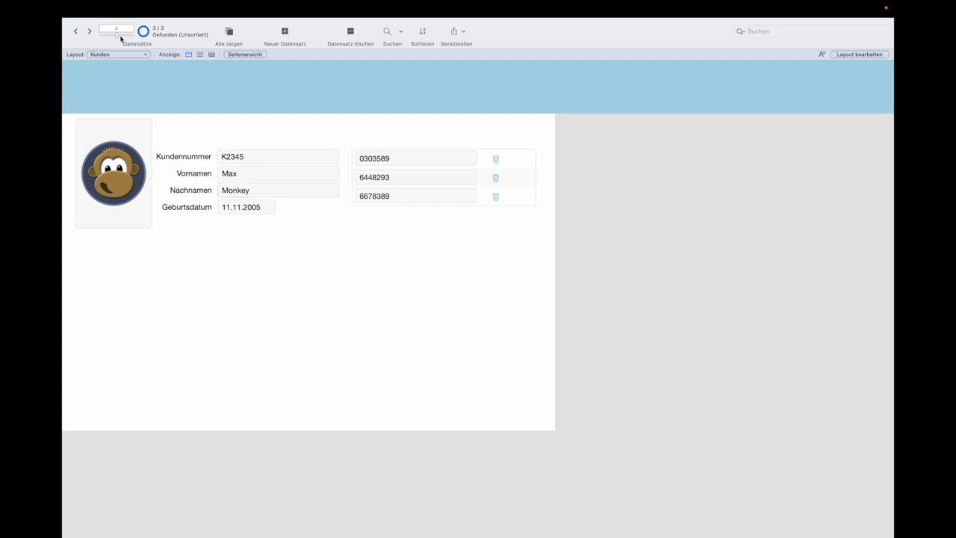
{"action": "left_click", "coordinate": [89, 31]}
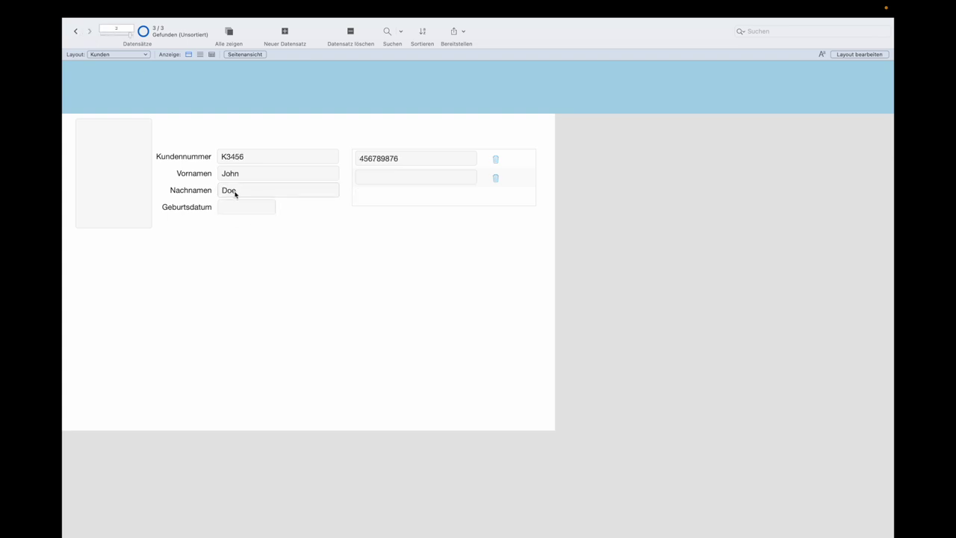
{"action": "left_click", "coordinate": [76, 39]}
{"action": "left_click", "coordinate": [76, 40]}
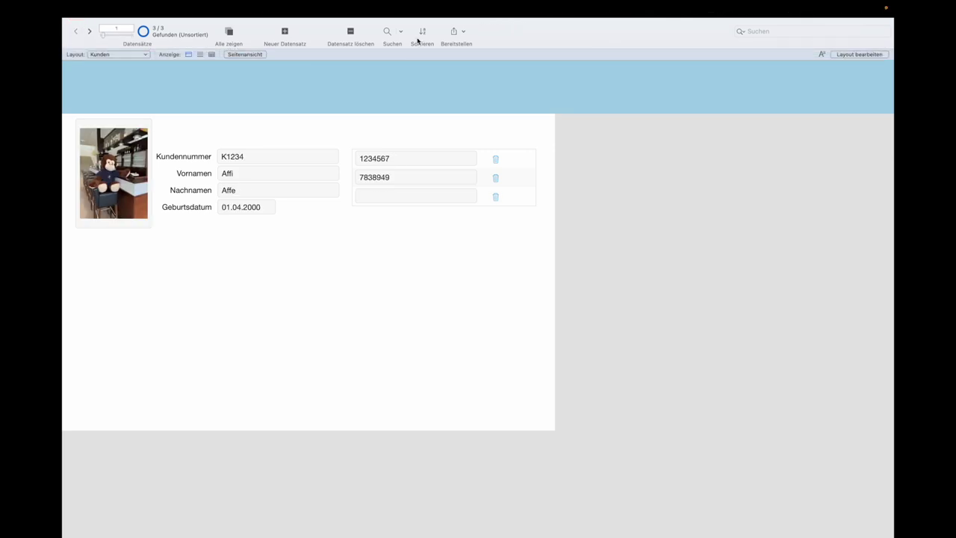
{"action": "left_click", "coordinate": [391, 34]}
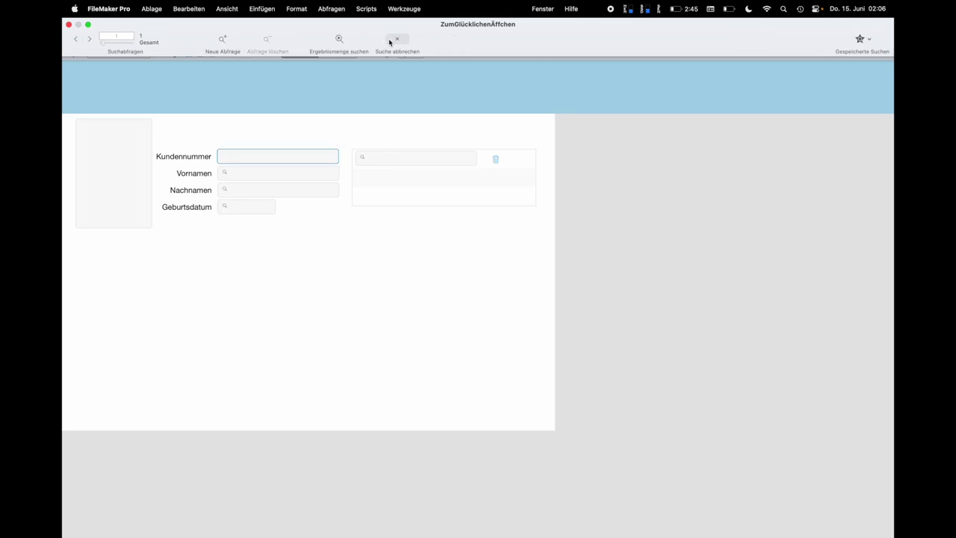
Search Nachnamen for *oe*, browse both matches, then show all three records again.
{"action": "left_click", "coordinate": [247, 191]}
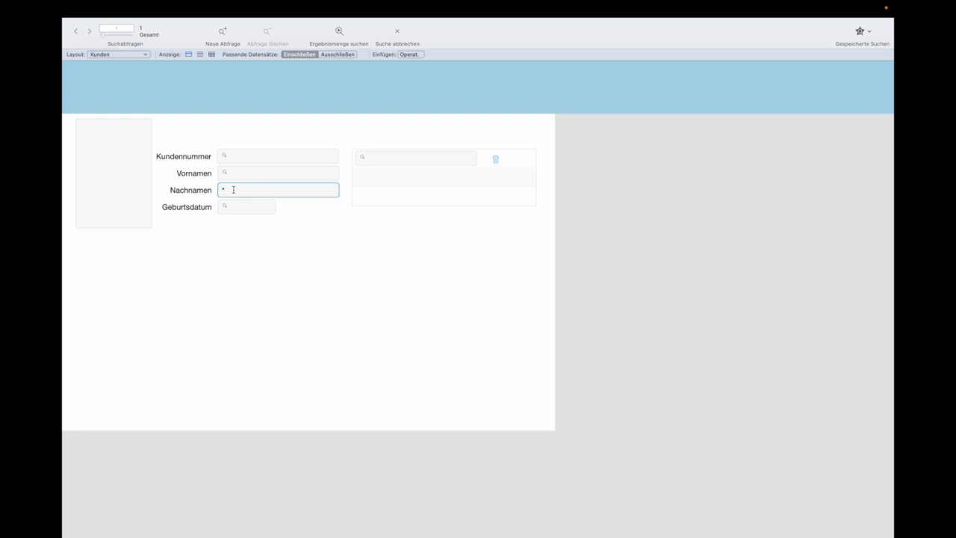
{"action": "type", "text": "*o"}
{"action": "type", "text": "*Ü"}
{"action": "key", "text": "BackSpace"}
{"action": "key", "text": "BackSpace"}
{"action": "type", "text": "e*"}
{"action": "left_click", "coordinate": [337, 39]}
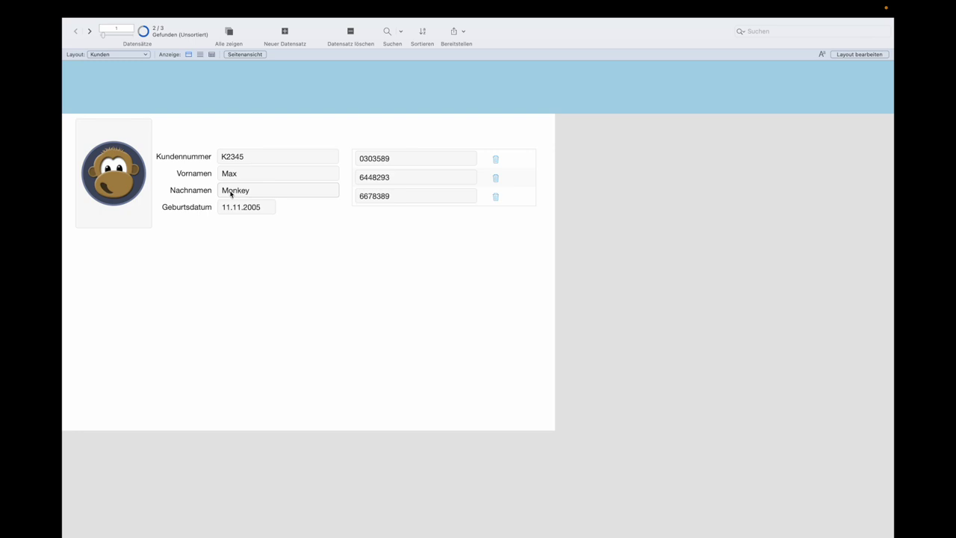
{"action": "left_click", "coordinate": [90, 41]}
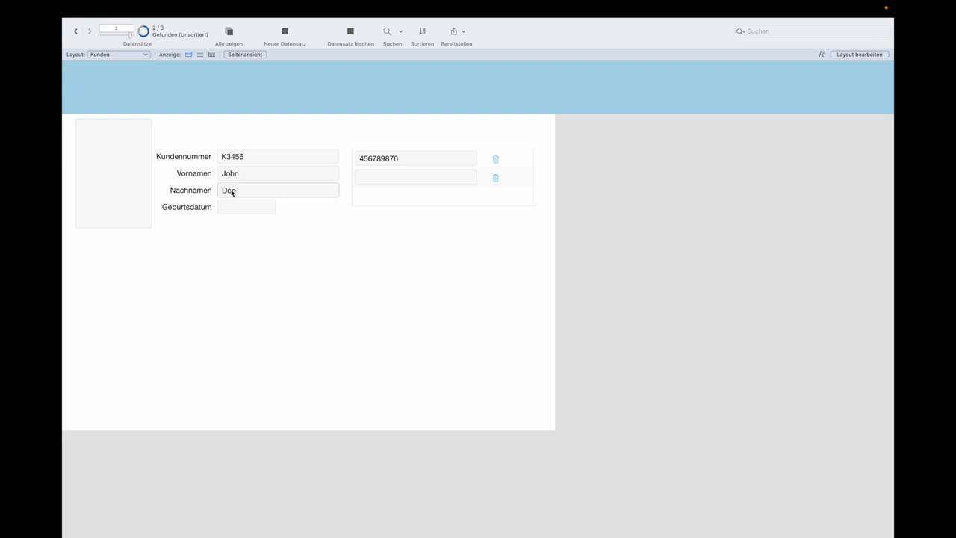
{"action": "key", "text": "super+j"}
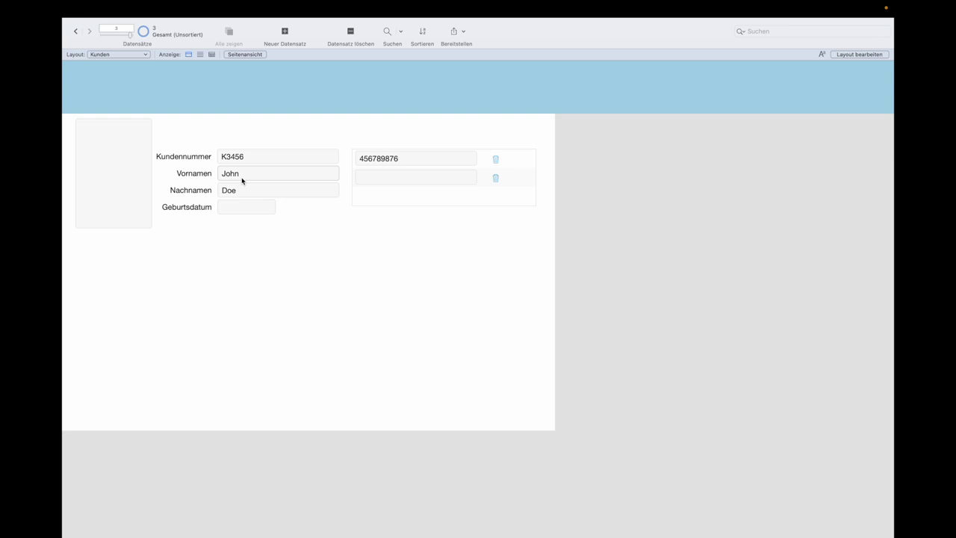
Switch to Keynote and play the presentation full-screen from slide 6, Relationen.
{"action": "left_click", "coordinate": [242, 190]}
{"action": "mouse_move", "coordinate": [269, 16]}
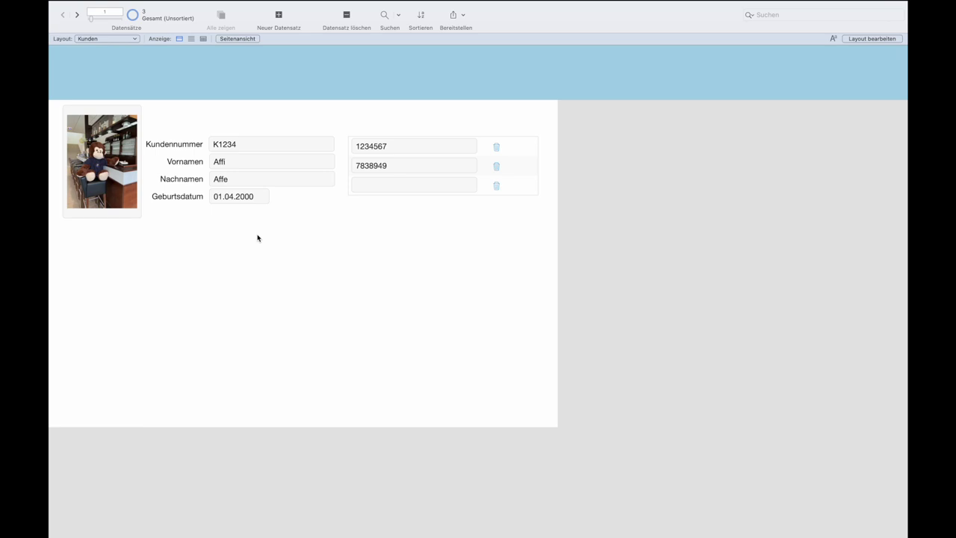
{"action": "mouse_move", "coordinate": [437, 532]}
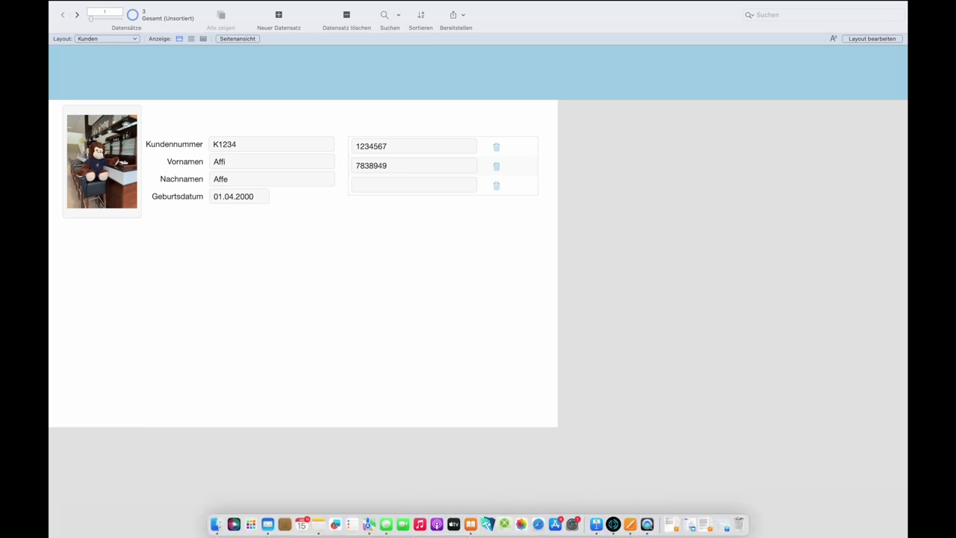
{"action": "left_click", "coordinate": [596, 524]}
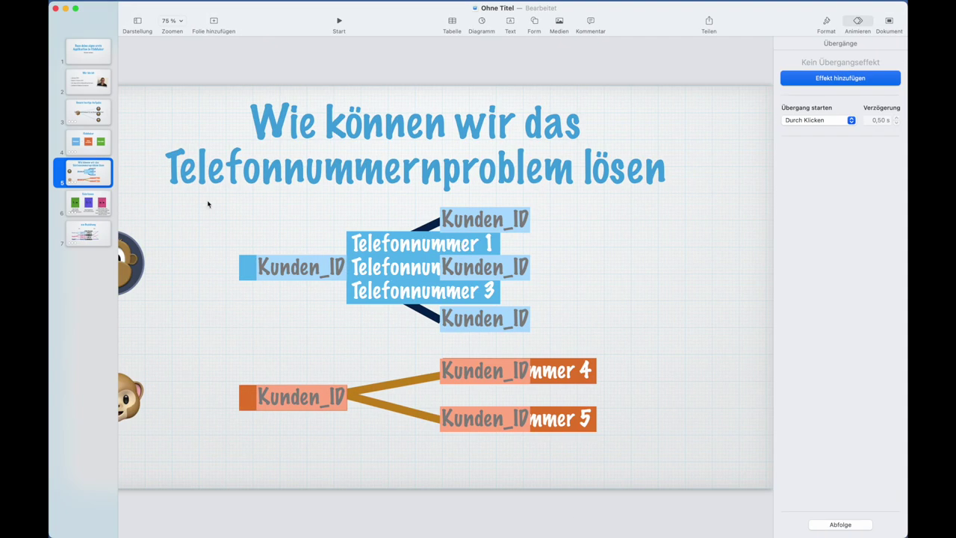
{"action": "left_click", "coordinate": [104, 204]}
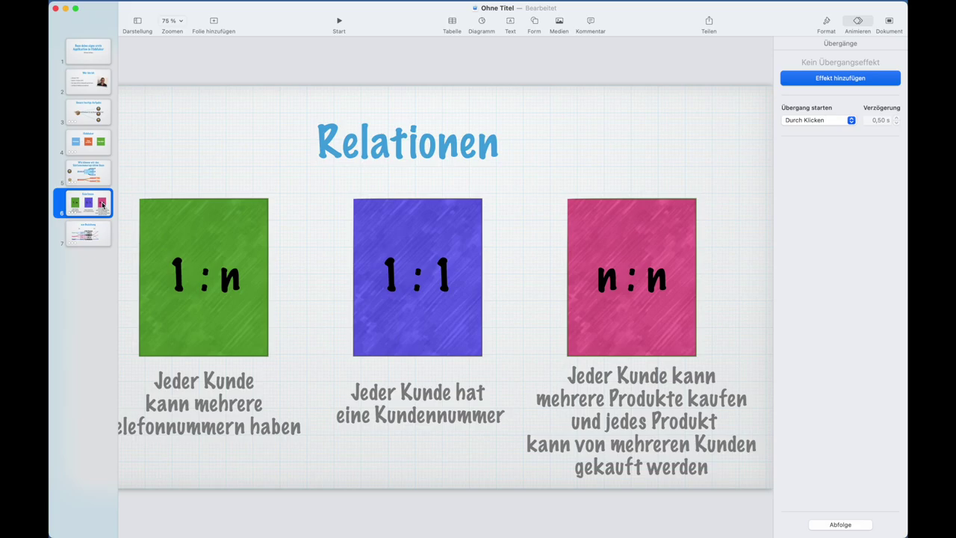
{"action": "left_click", "coordinate": [339, 24]}
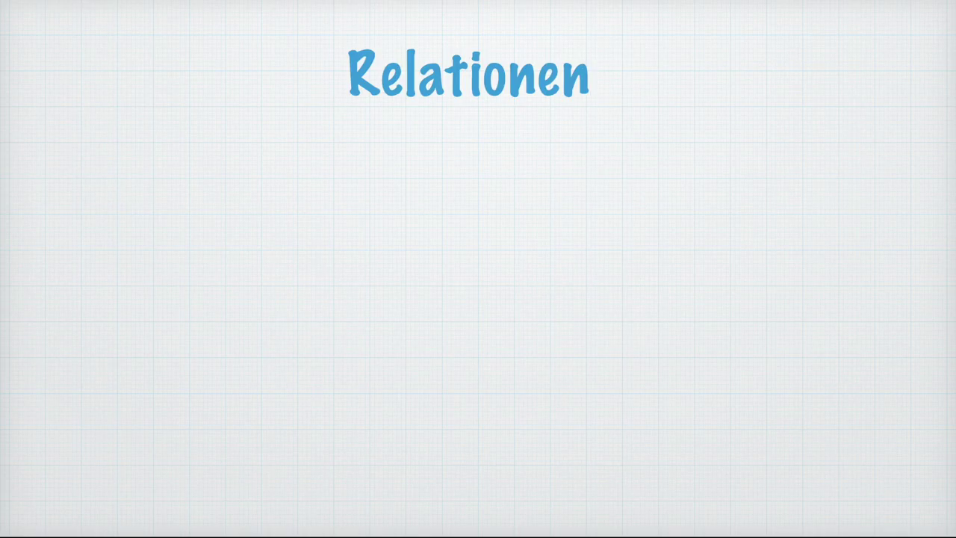